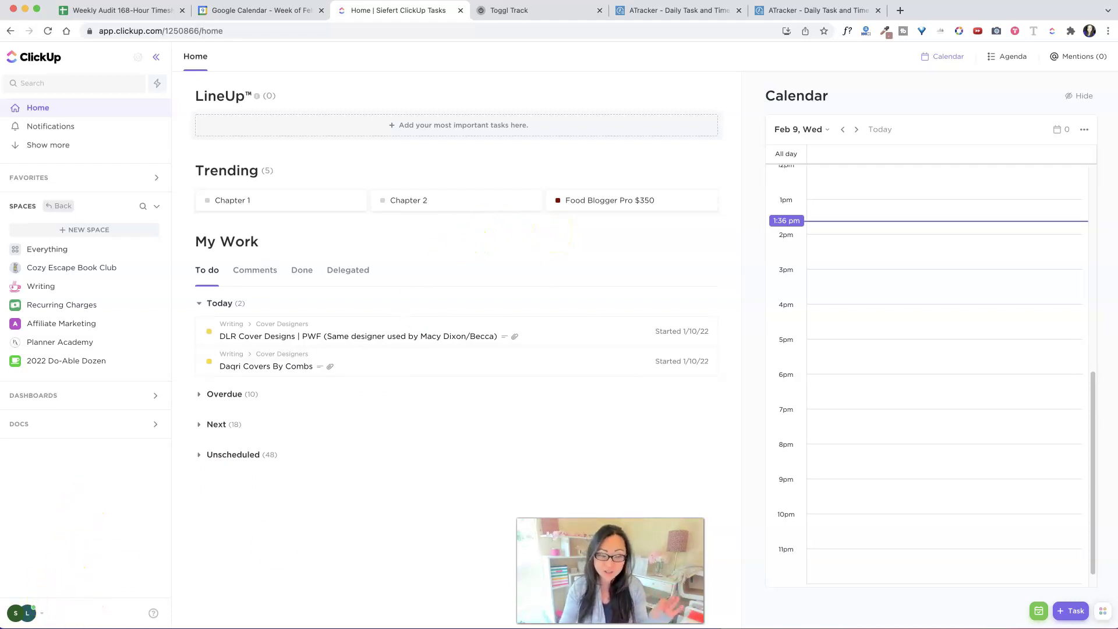
# Step: Open the workspace ClickApps settings and scroll down to Time Tracking
pyautogui.click(41, 616)
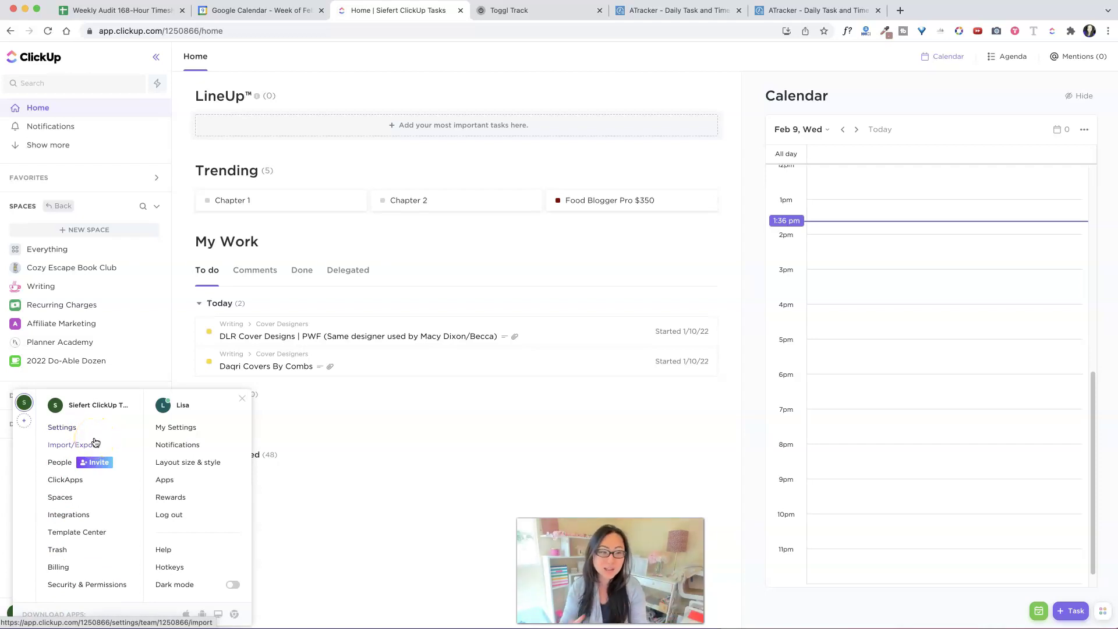
pyautogui.click(104, 431)
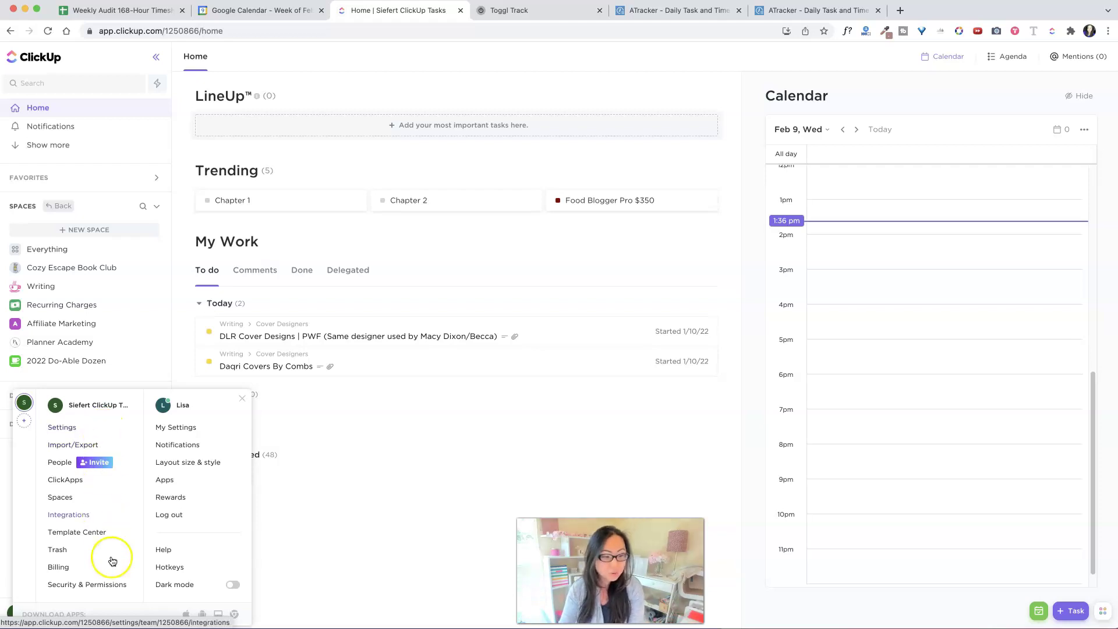
pyautogui.click(92, 432)
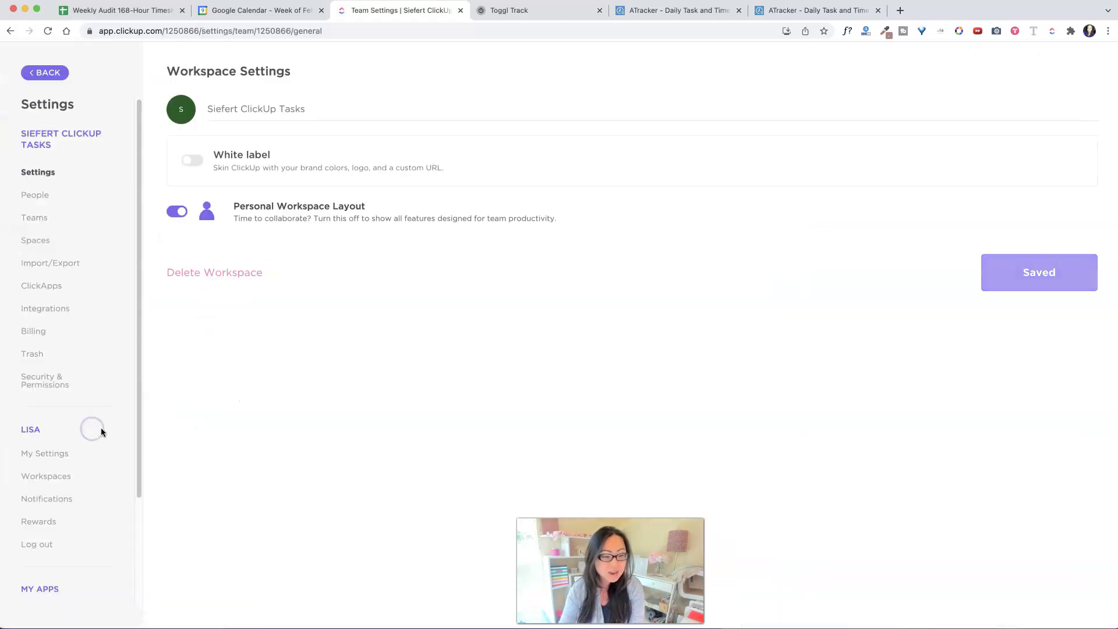
pyautogui.scroll(-3, 99, 425)
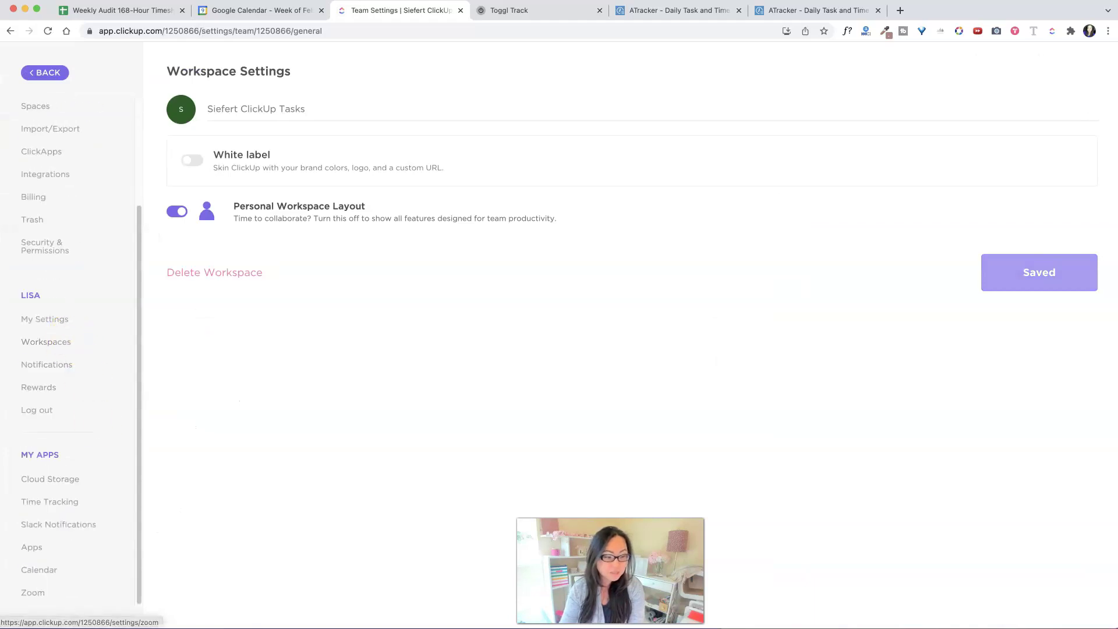
pyautogui.click(42, 152)
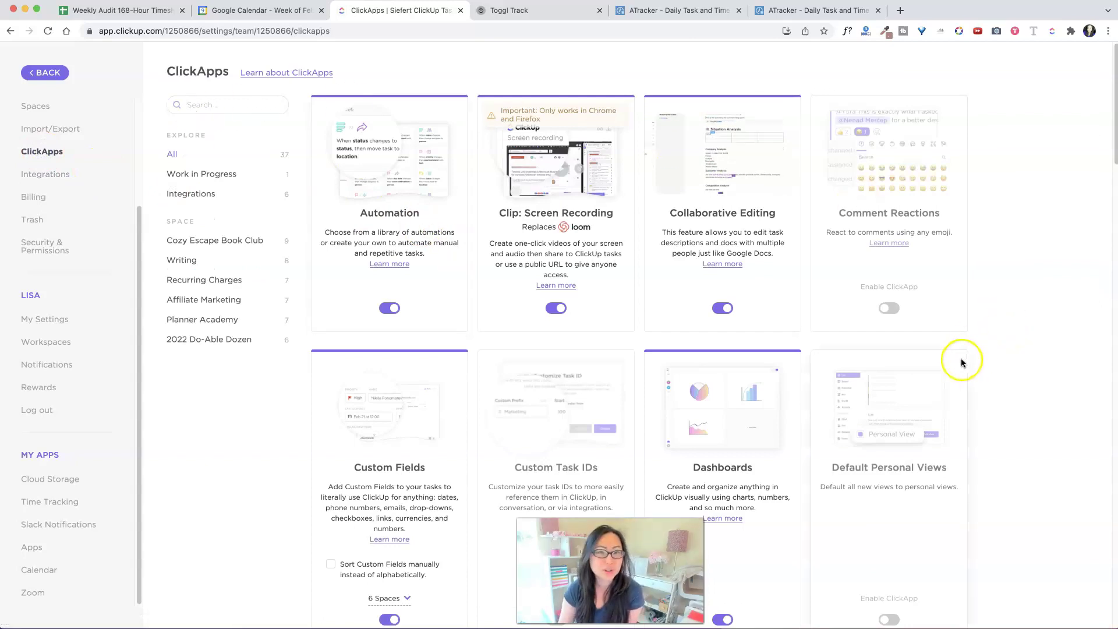
pyautogui.scroll(-10, 961, 363)
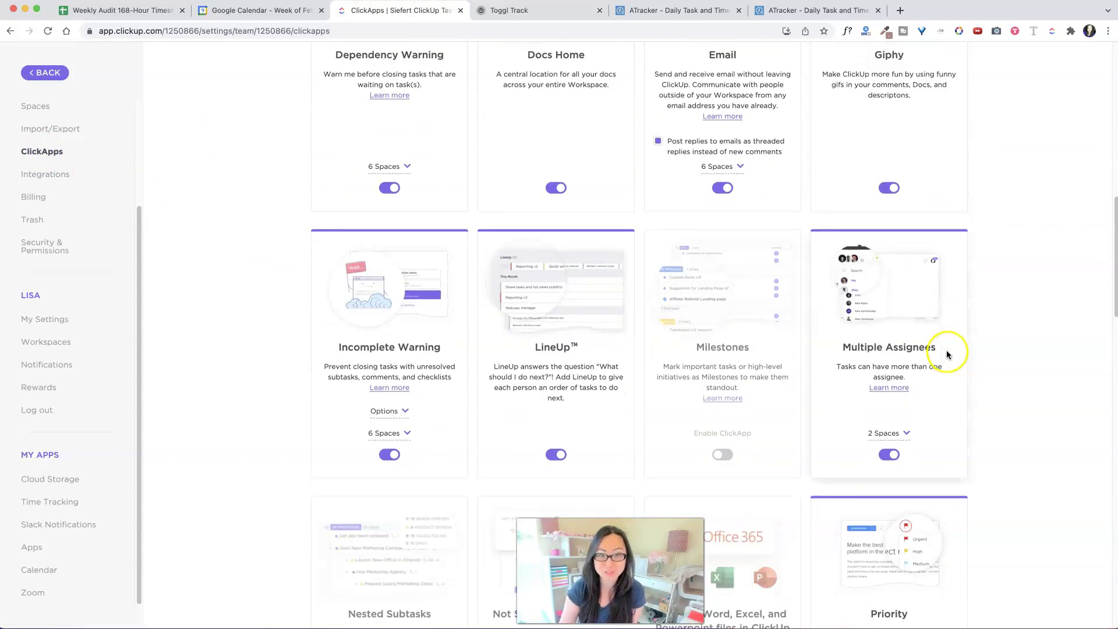
pyautogui.scroll(-20, 844, 297)
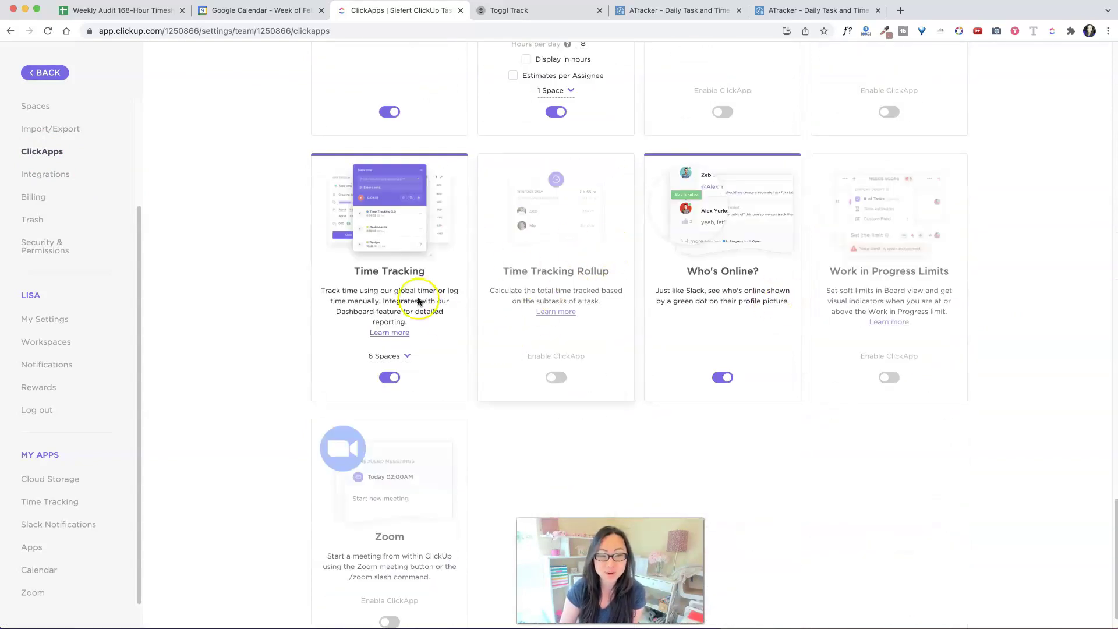
# Step: Keep Time Tracking enabled, confirm all 6 Spaces, then return to the Car Thief list
pyautogui.click(393, 382)
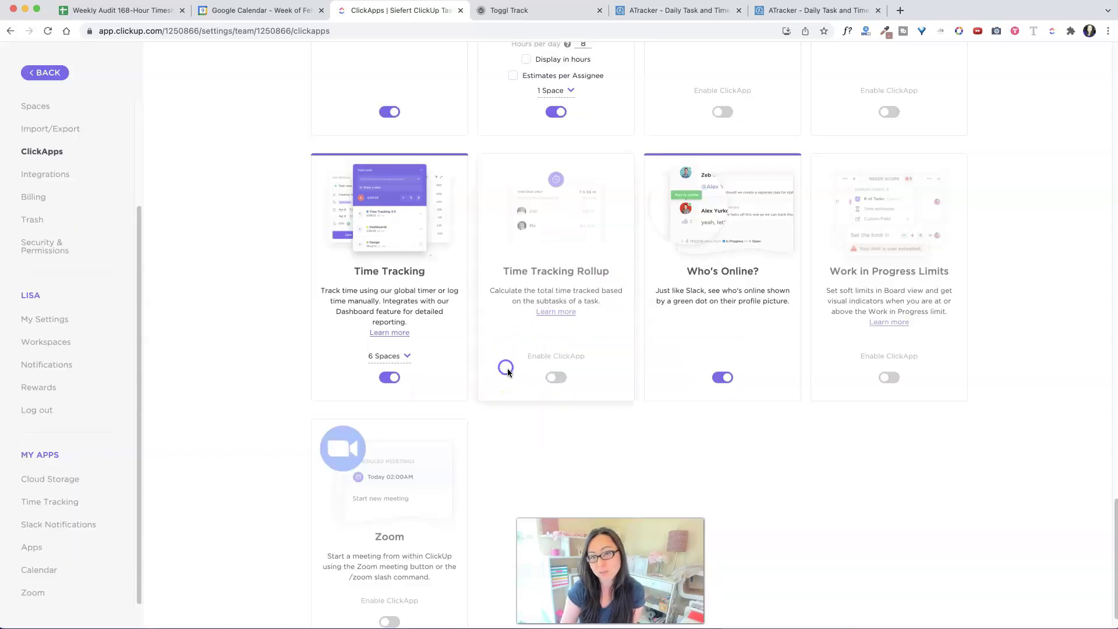
pyautogui.click(508, 365)
pyautogui.click(407, 355)
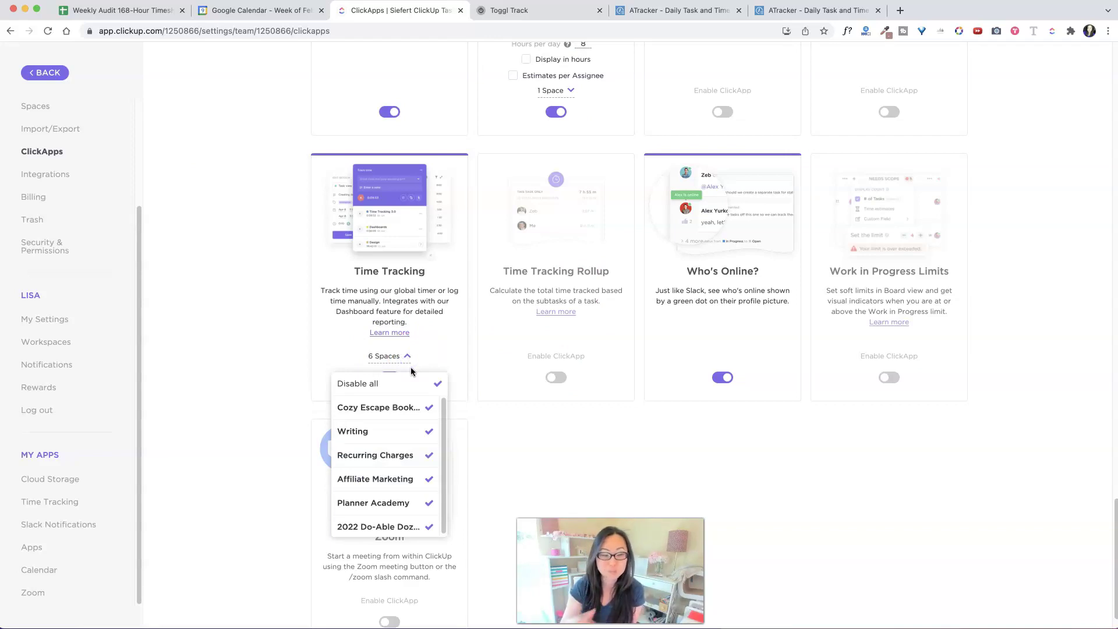
pyautogui.scroll(-1, 408, 466)
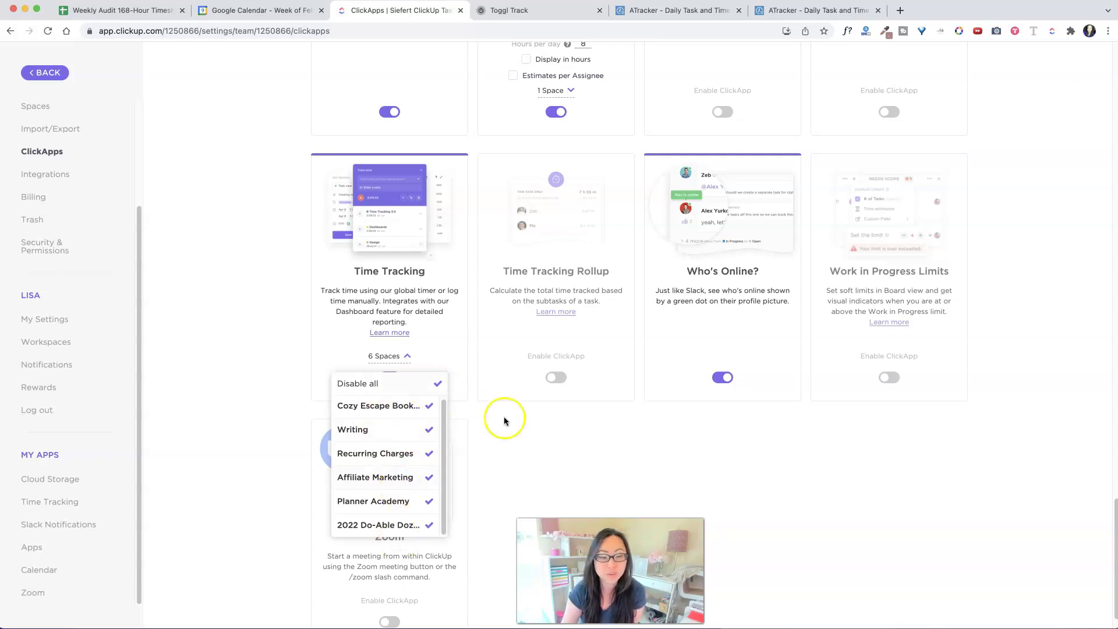
pyautogui.click(524, 437)
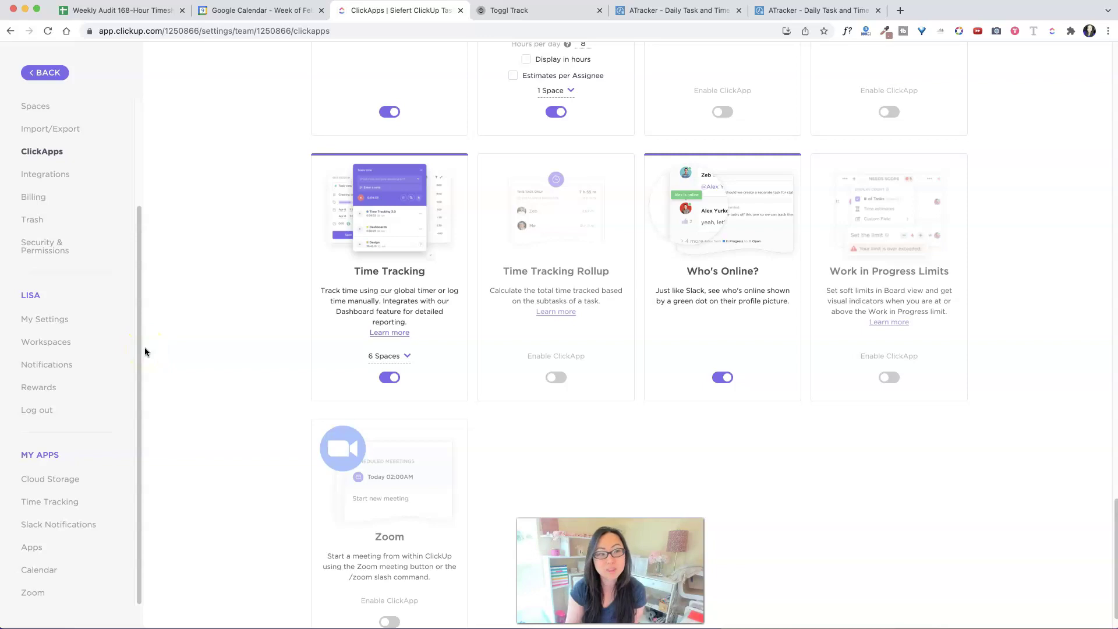
pyautogui.click(47, 72)
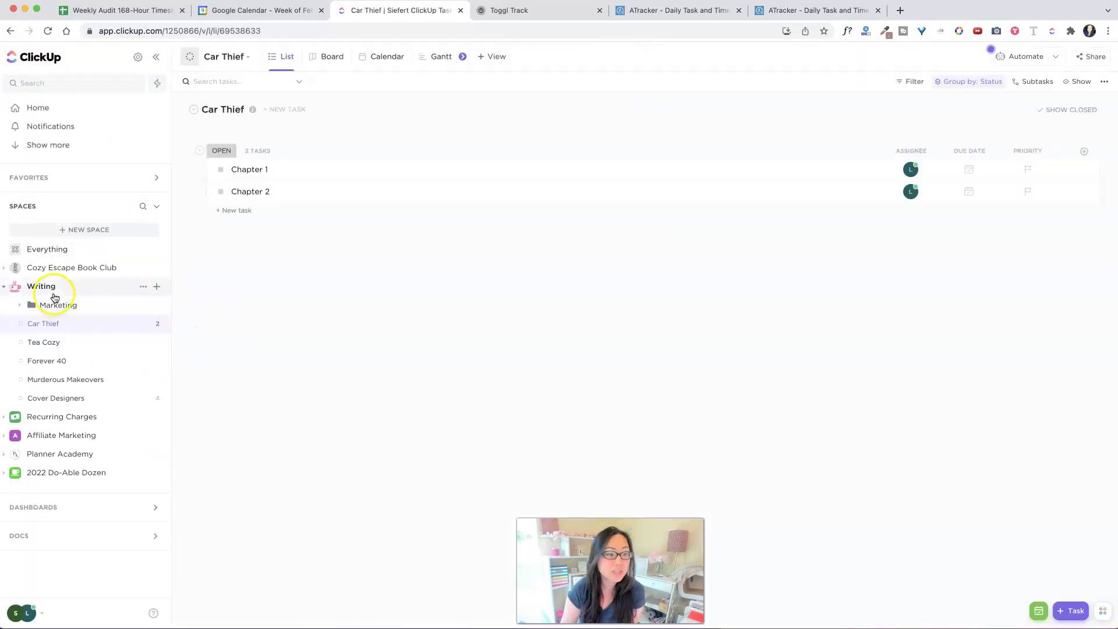
# Step: Toggle the Writing space's Time Tracking ClickApp off and back on, then save it
pyautogui.click(143, 287)
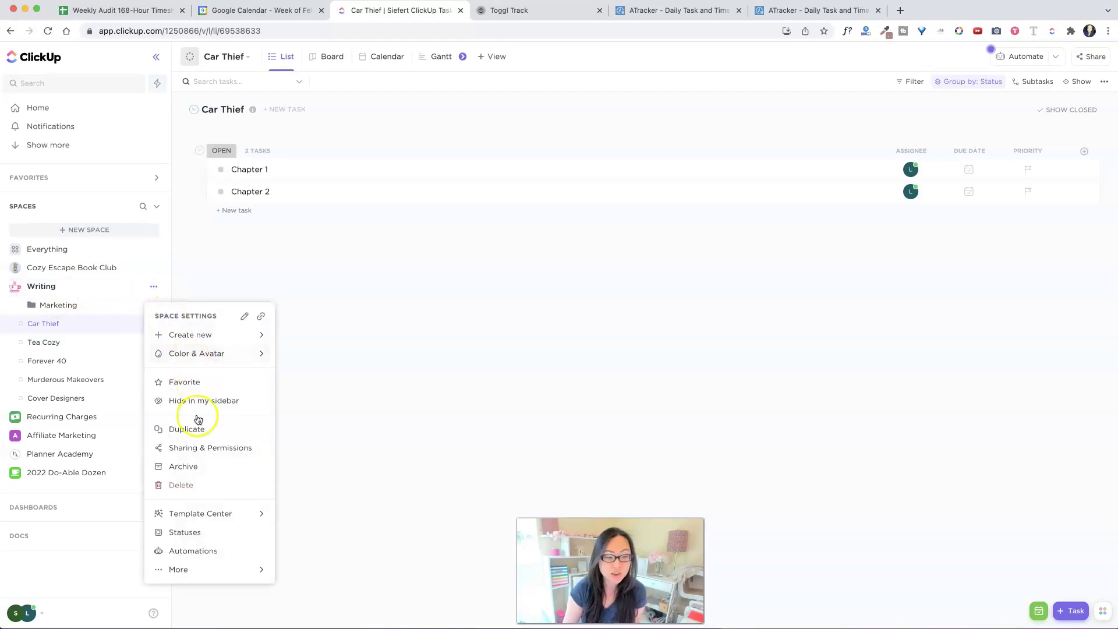
pyautogui.click(143, 287)
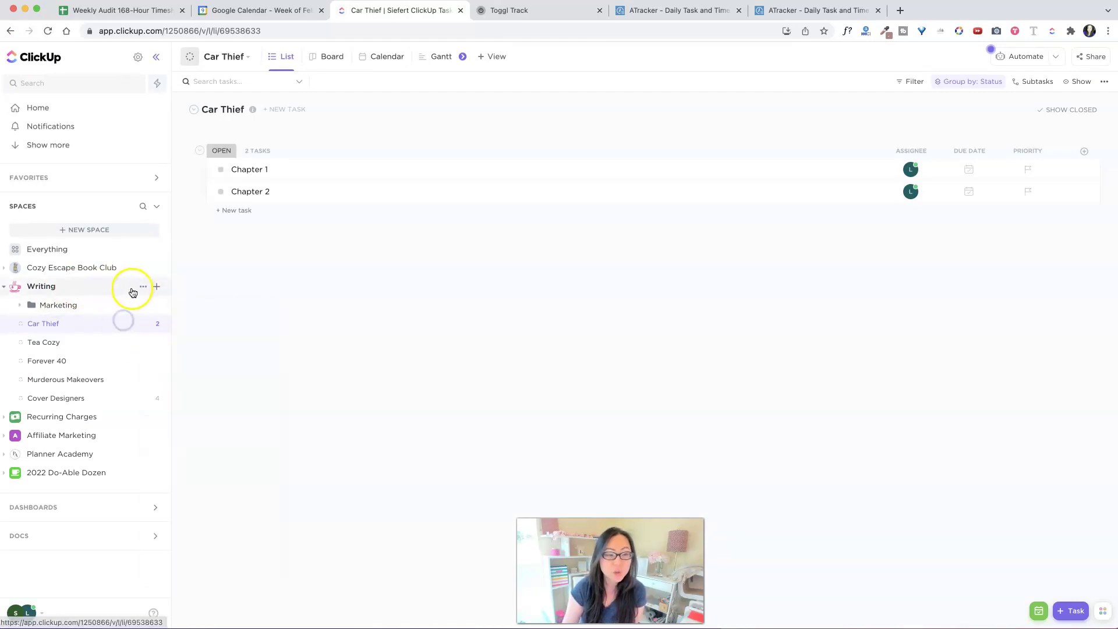
pyautogui.click(143, 287)
pyautogui.moveTo(187, 569)
pyautogui.click(314, 554)
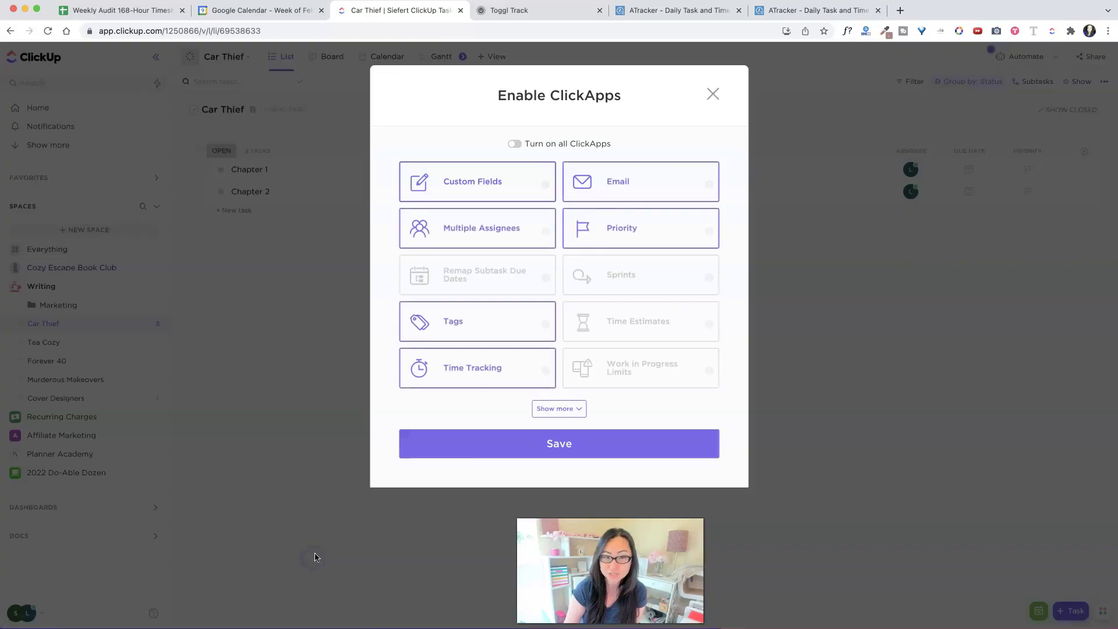
pyautogui.click(486, 373)
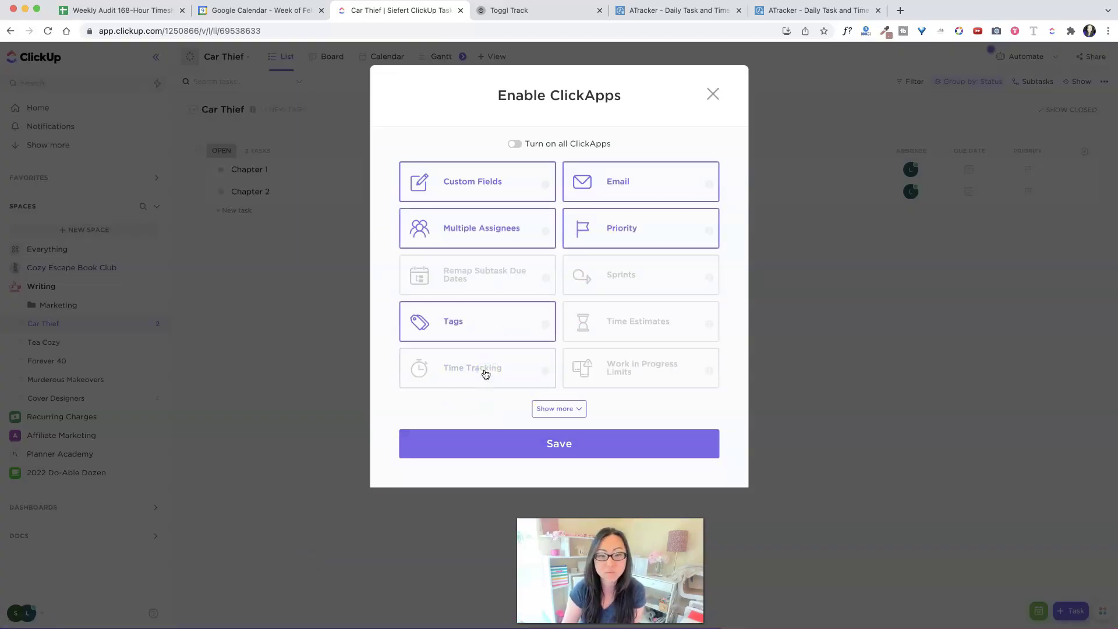
pyautogui.click(485, 372)
pyautogui.click(551, 444)
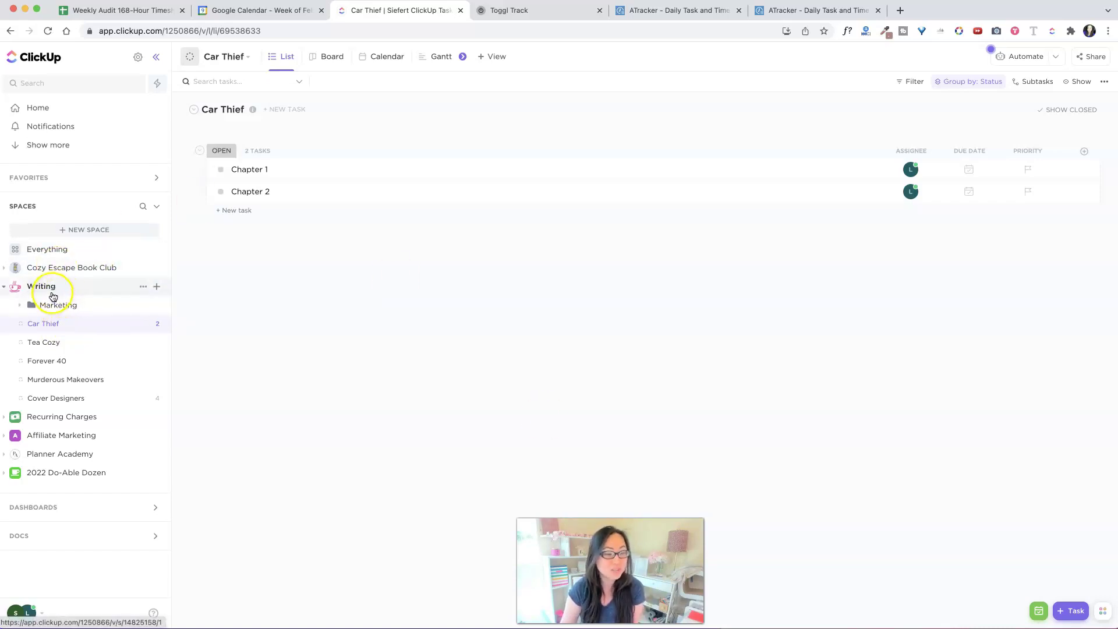
# Step: Open Chapter 1 and Chapter 2 from the Car Thief list to review their tracked time
pyautogui.click(76, 325)
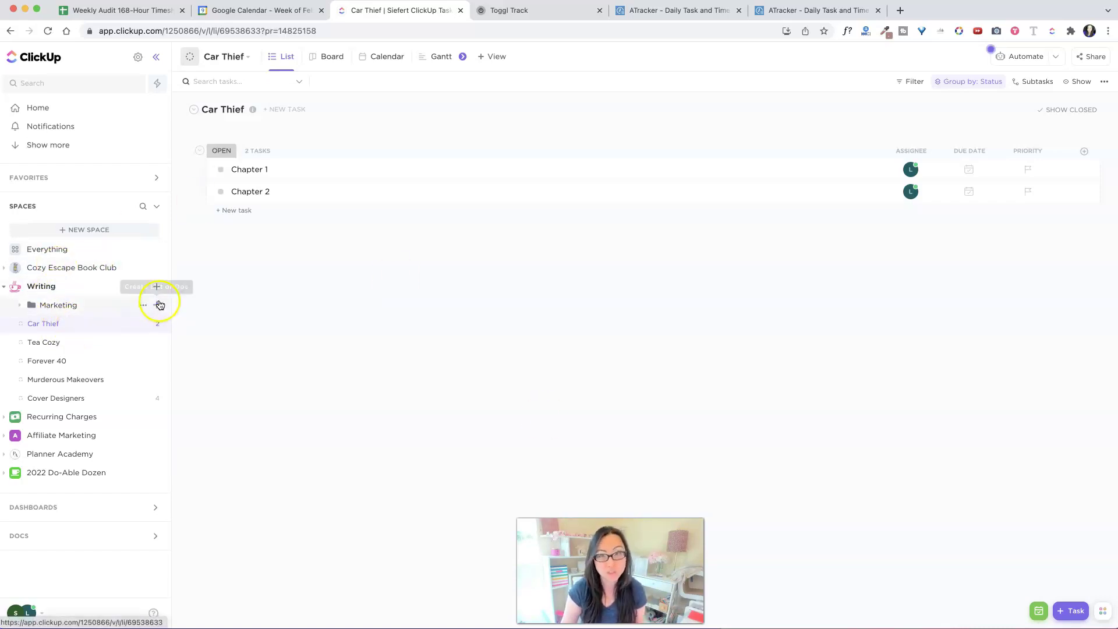
pyautogui.click(257, 171)
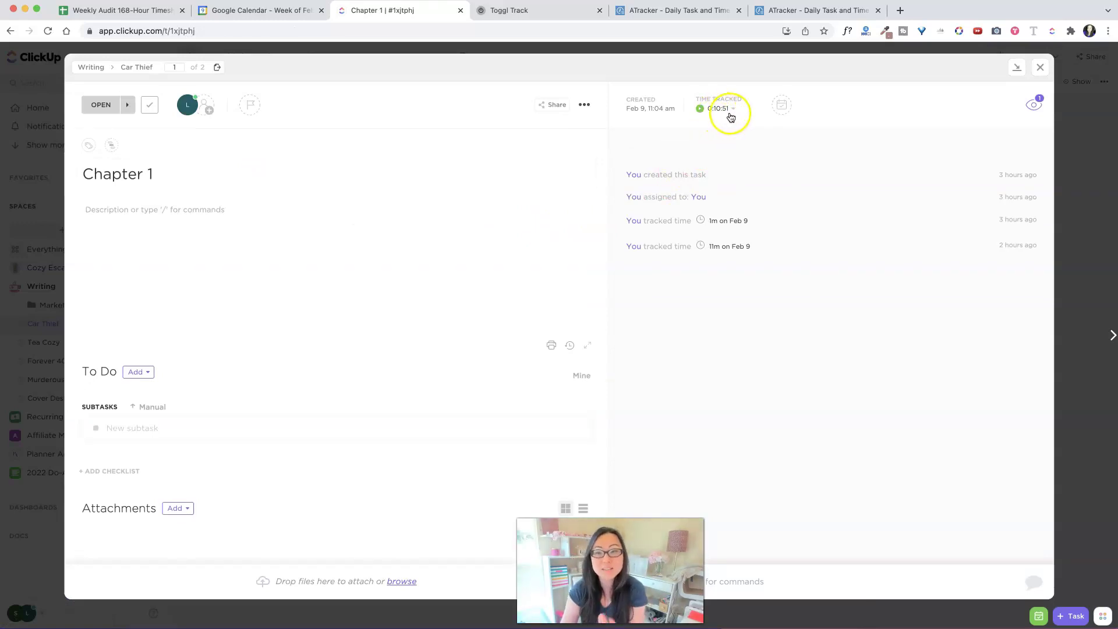
pyautogui.click(1039, 69)
pyautogui.click(249, 191)
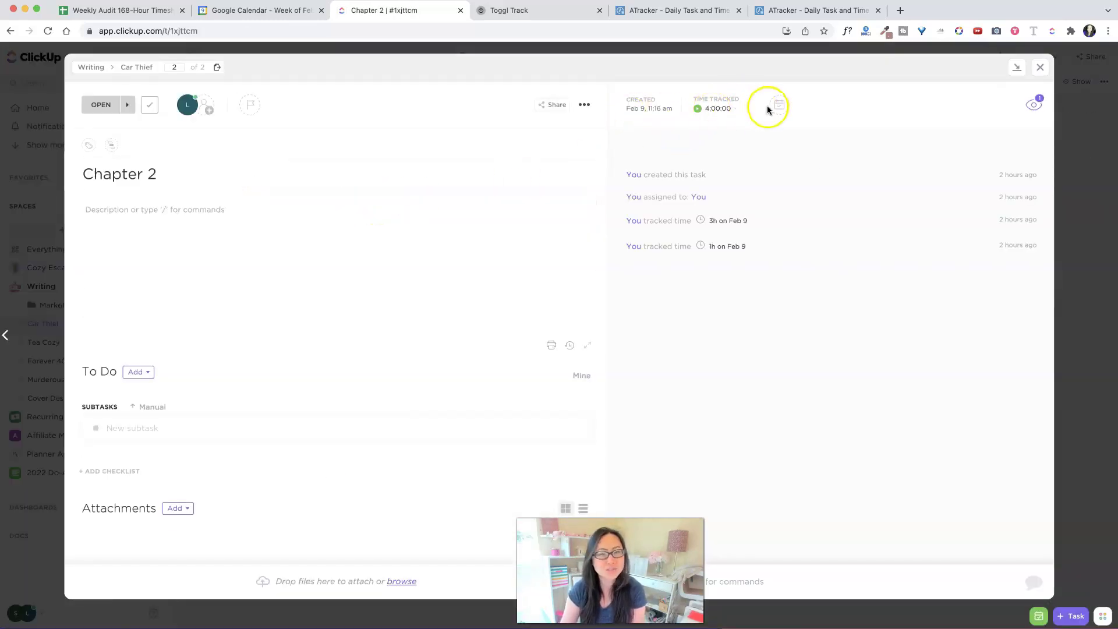
pyautogui.click(1041, 67)
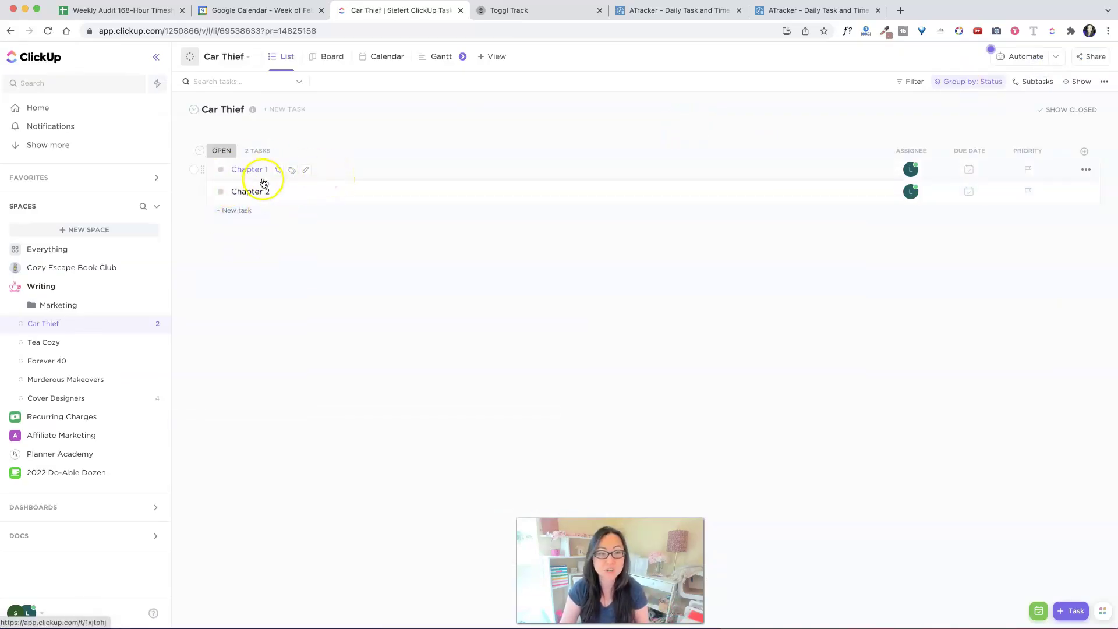
# Step: Reopen Chapter 1 and start its Time Tracked timer
pyautogui.click(246, 170)
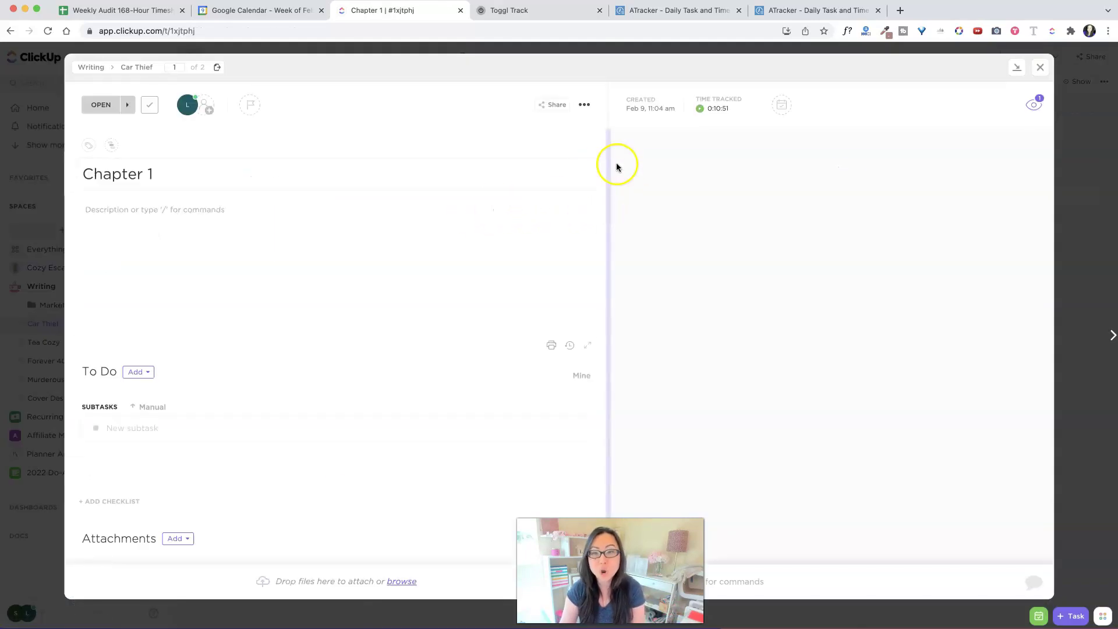
pyautogui.click(702, 112)
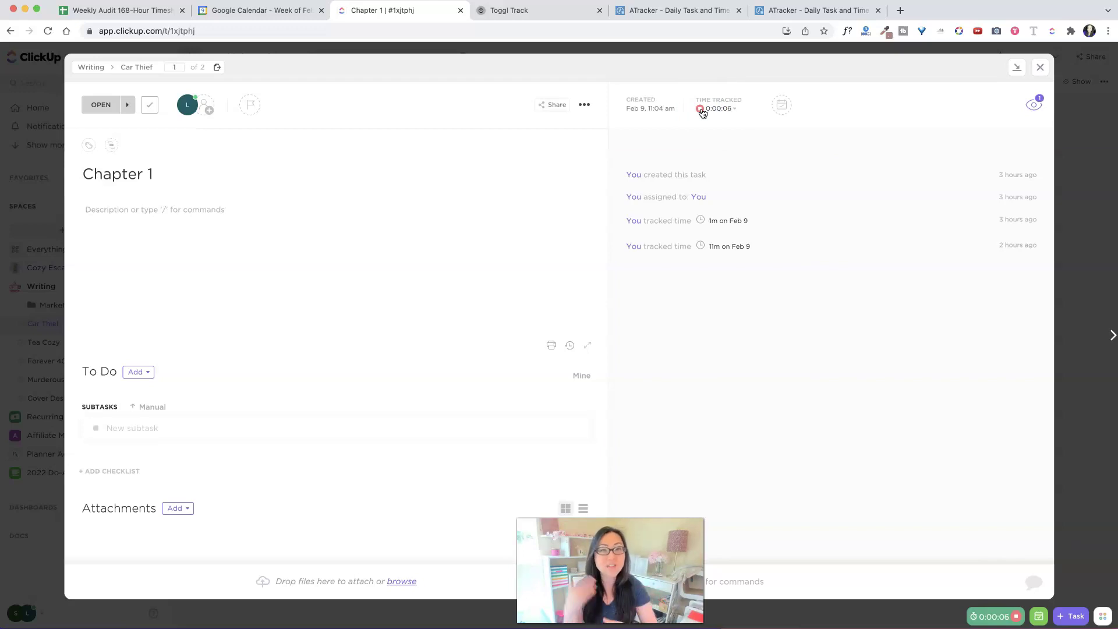
pyautogui.moveTo(735, 161)
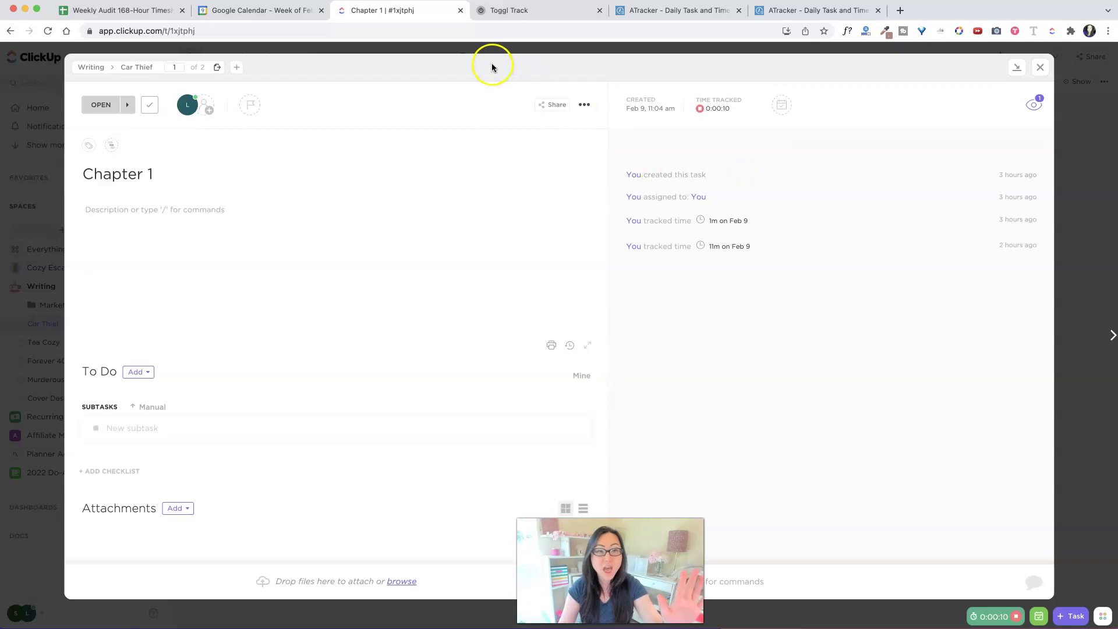
pyautogui.click(155, 16)
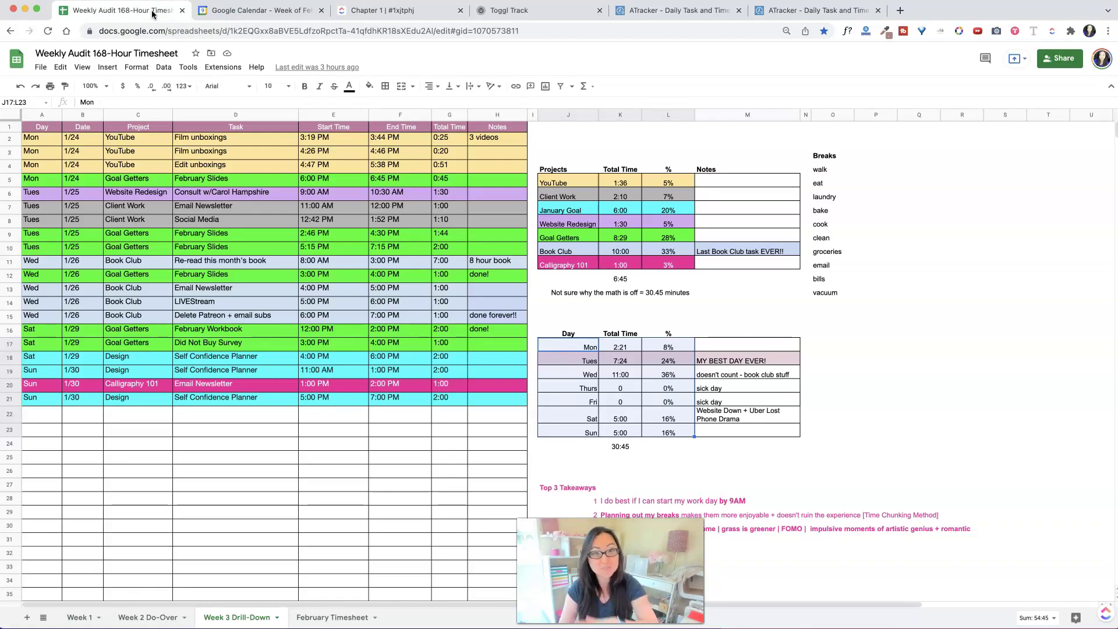
pyautogui.click(460, 141)
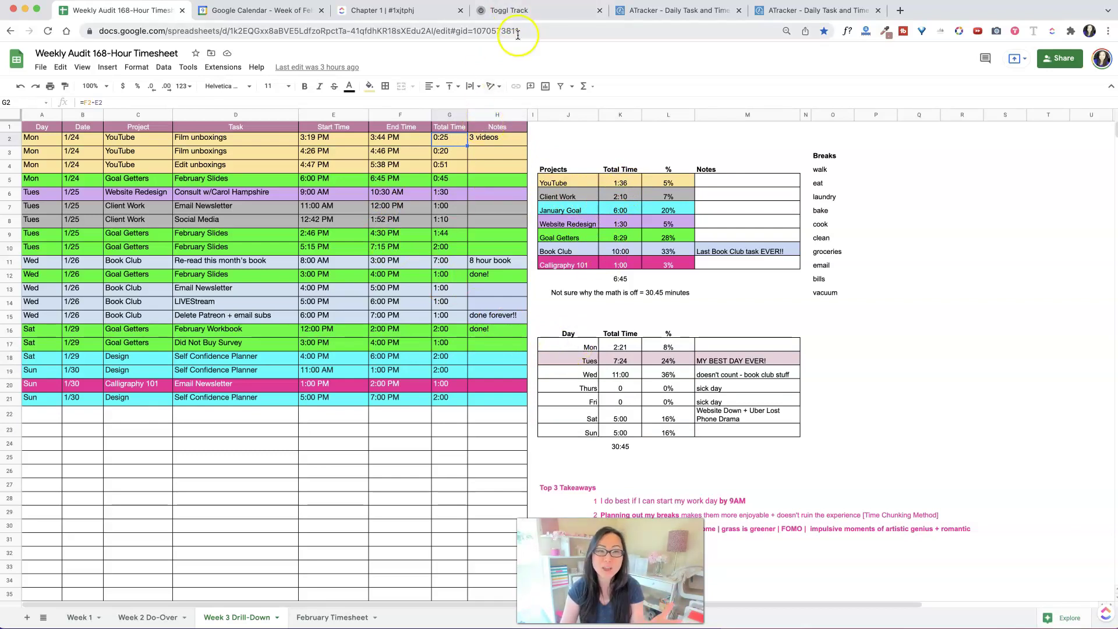
pyautogui.click(402, 12)
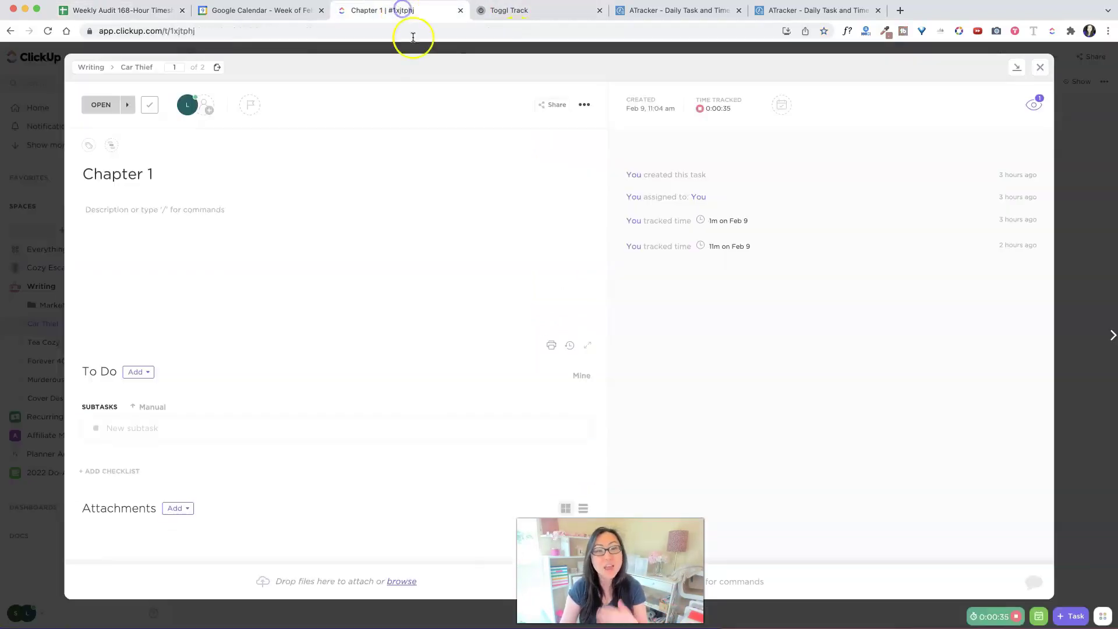
# Step: Stop the running Chapter 1 timer at about 0:00:40, bringing its total to 0:11:33
pyautogui.click(700, 108)
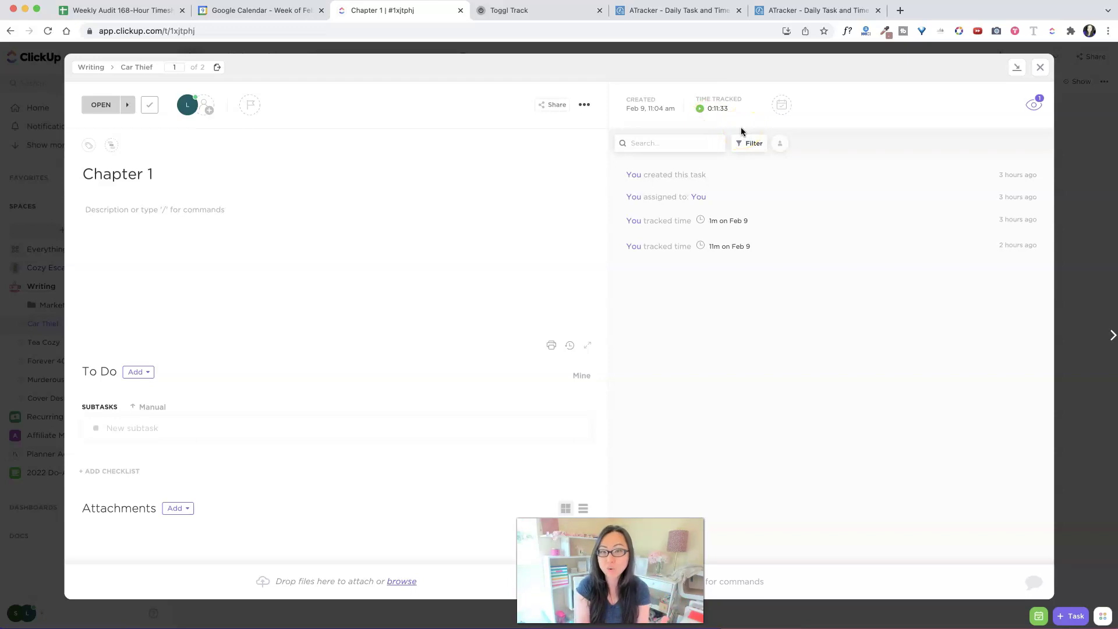
# Step: Close Chapter 1 and add a new task named Chapter 3 to Car Thief
pyautogui.click(1041, 68)
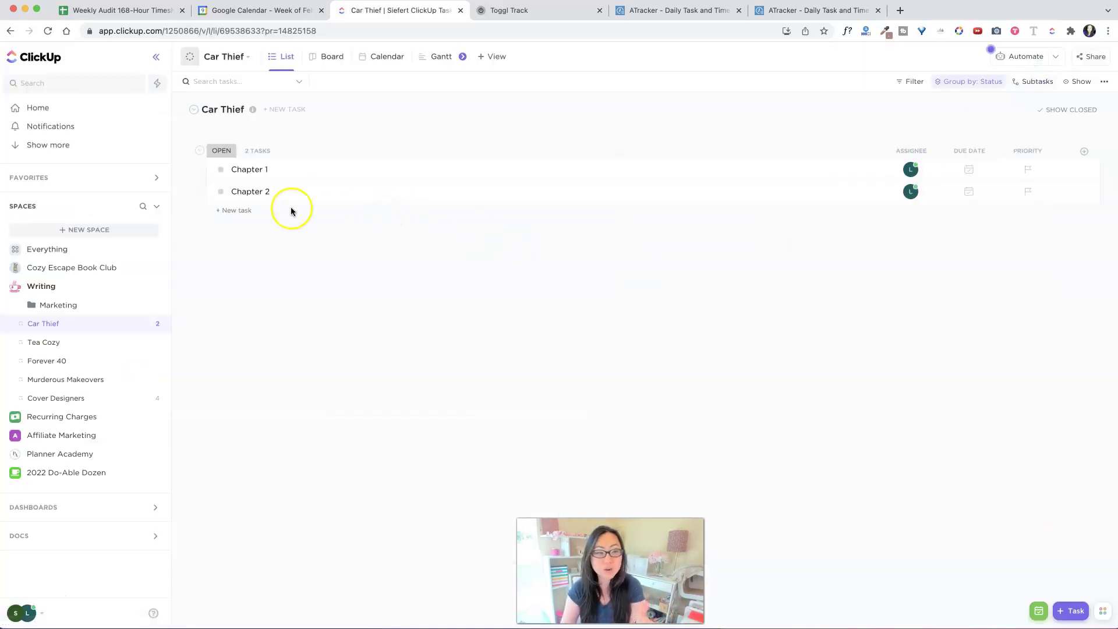
pyautogui.click(236, 211)
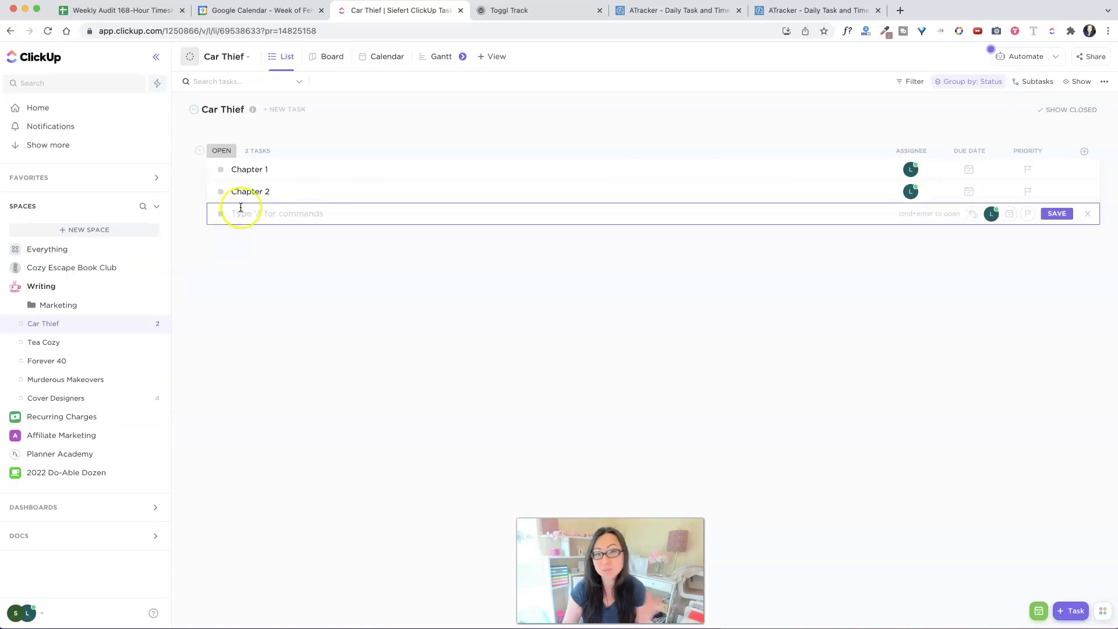
pyautogui.write('Chapter 3')
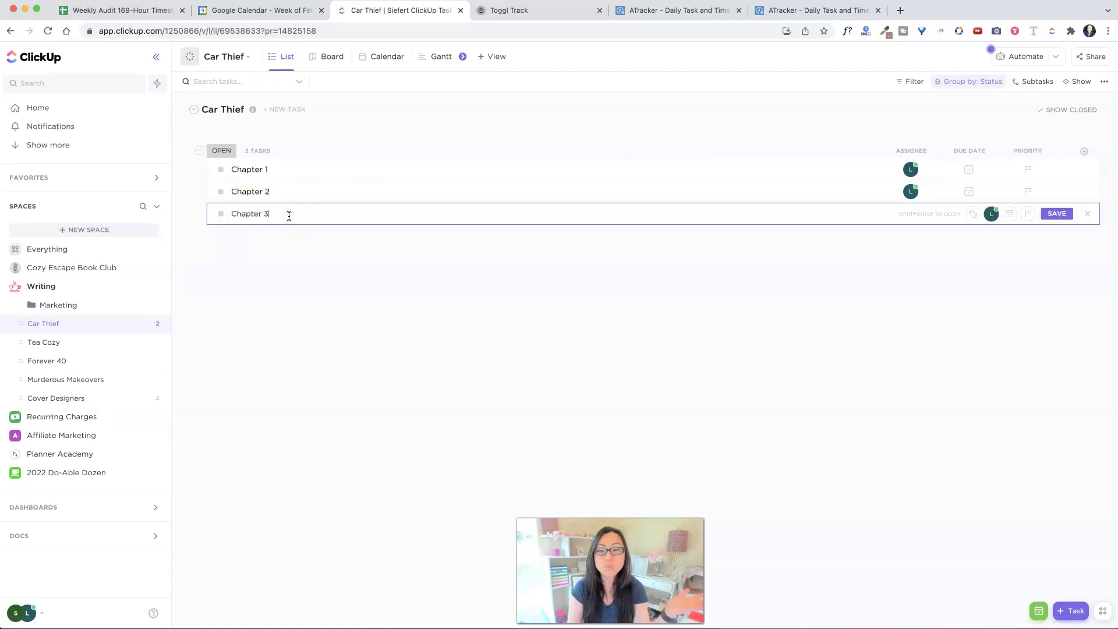
pyautogui.press('Return')
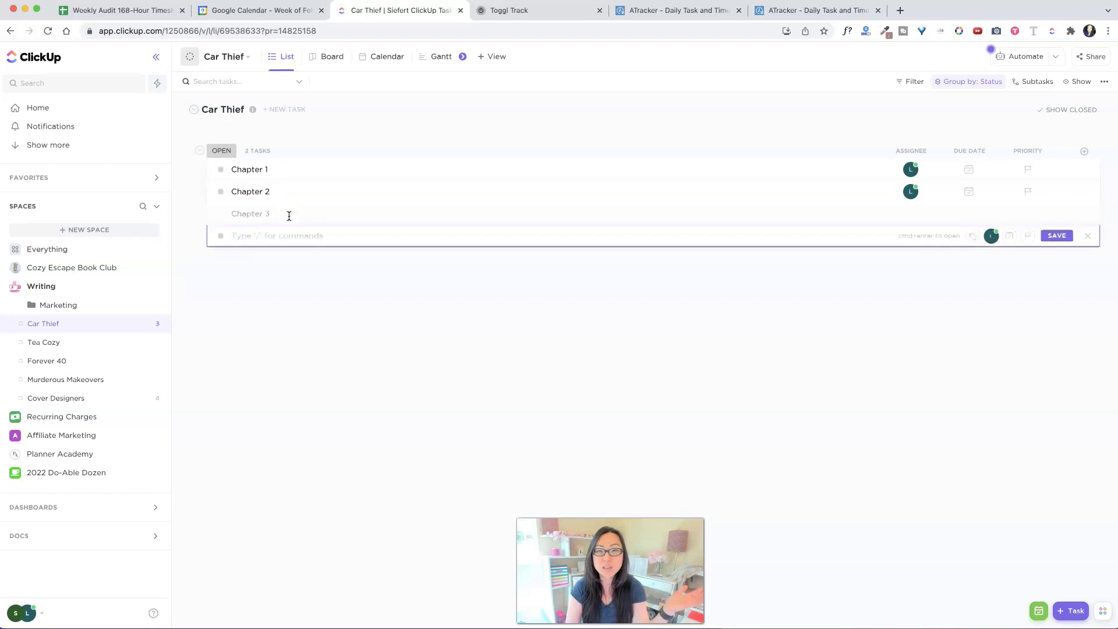
# Step: Log a manual 2 hours 15 minutes time entry on Chapter 3
pyautogui.click(454, 215)
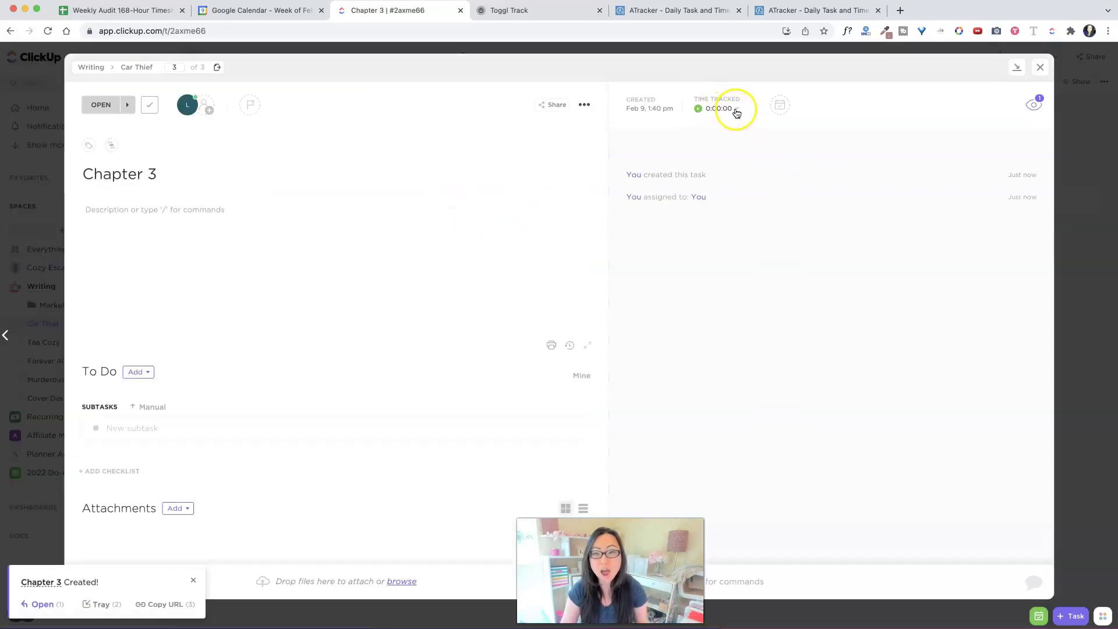
pyautogui.click(736, 111)
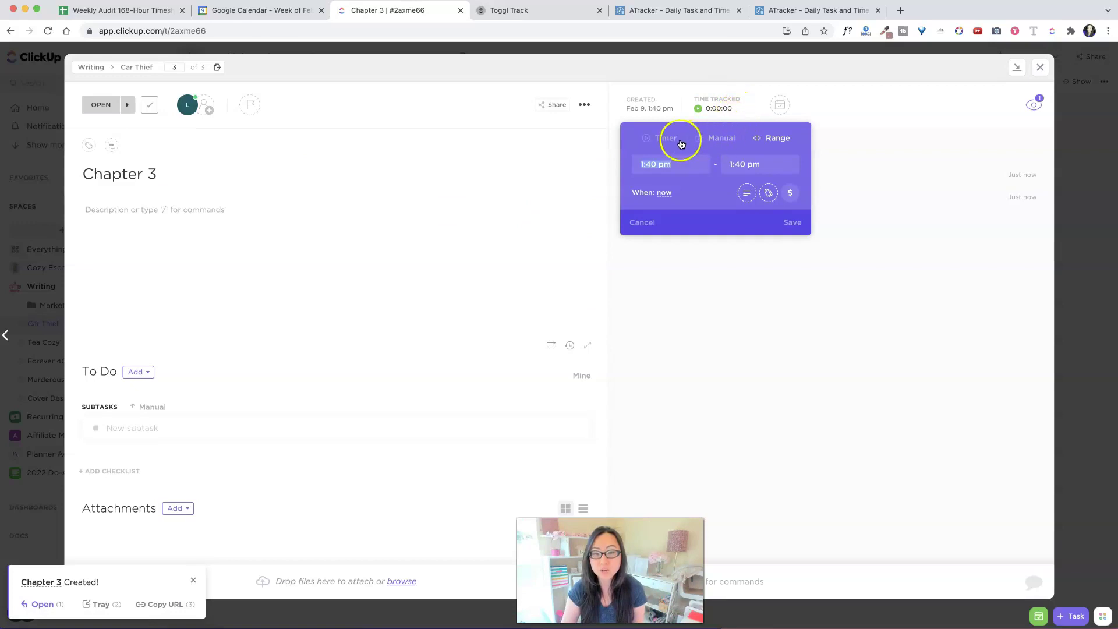
pyautogui.click(717, 138)
pyautogui.click(686, 166)
pyautogui.click(687, 167)
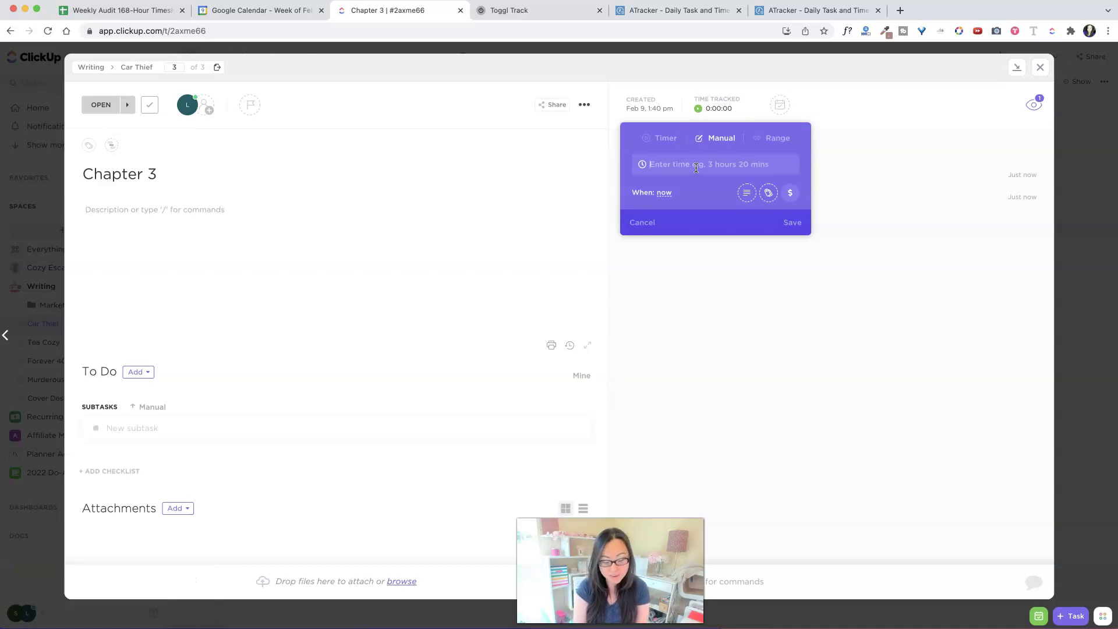
pyautogui.write('2 hour 15 minutes')
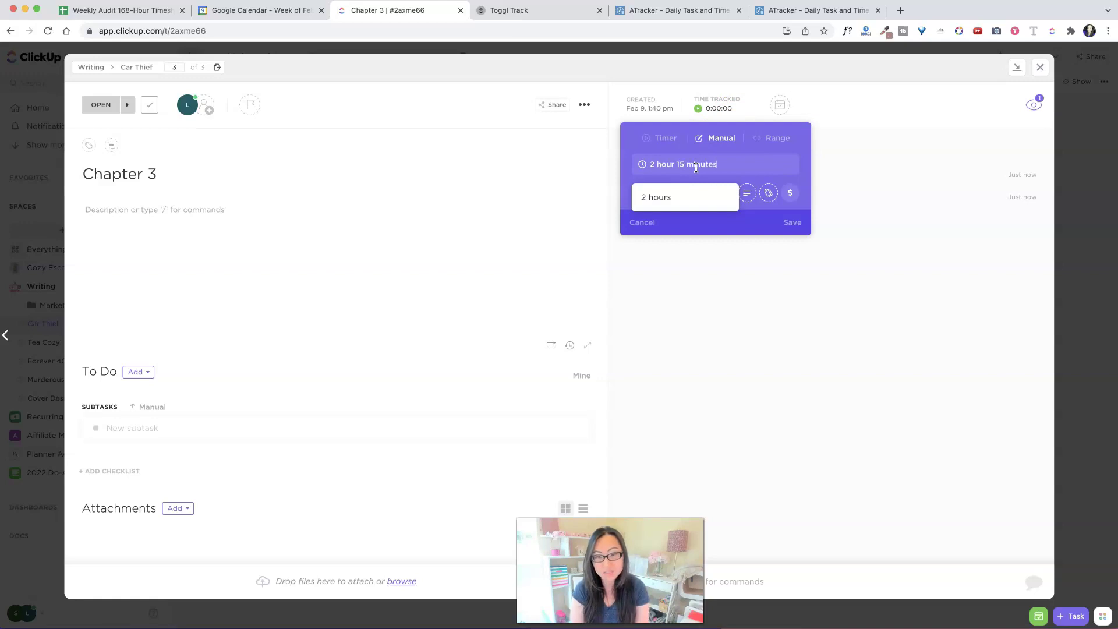
pyautogui.press('Return')
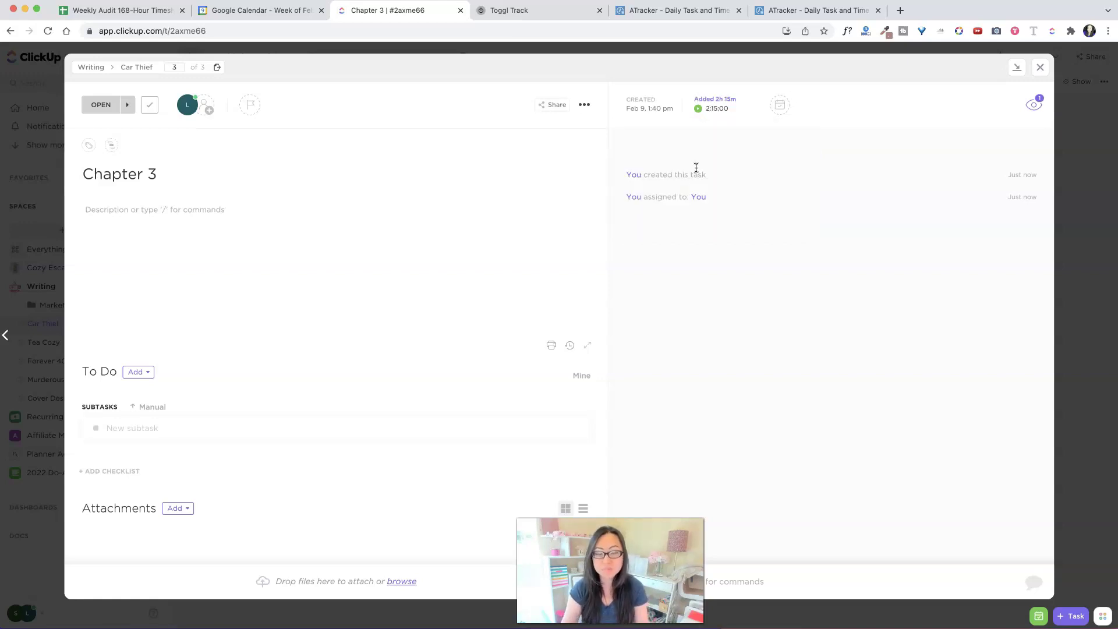
pyautogui.click(732, 111)
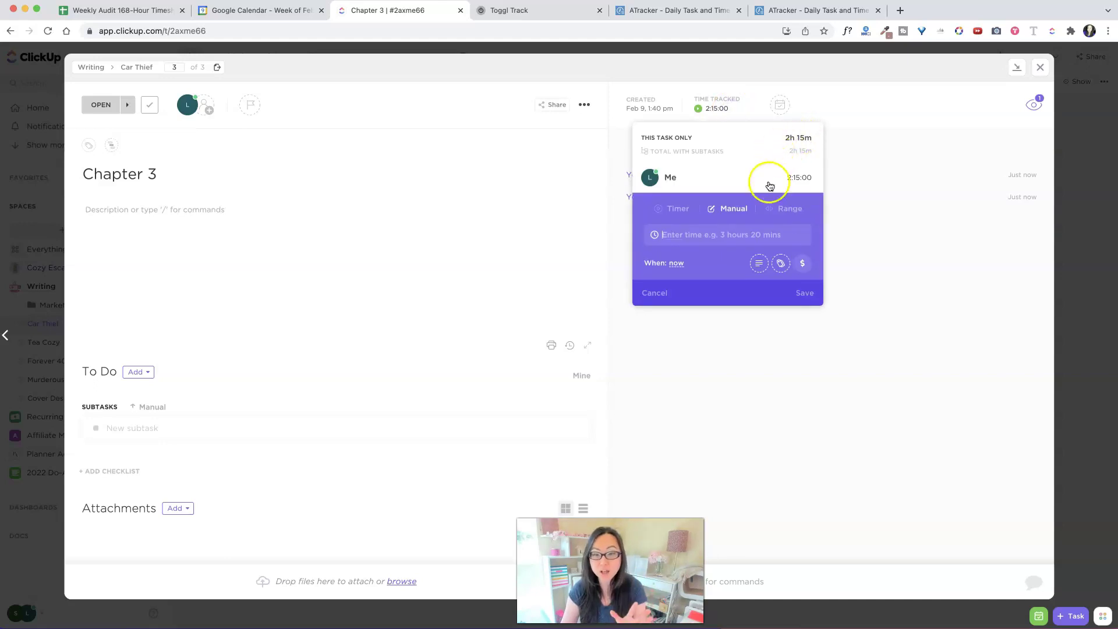
# Step: Save a range time entry on Chapter 3 from 10:40 am to 1:57 pm
pyautogui.click(790, 209)
pyautogui.click(697, 237)
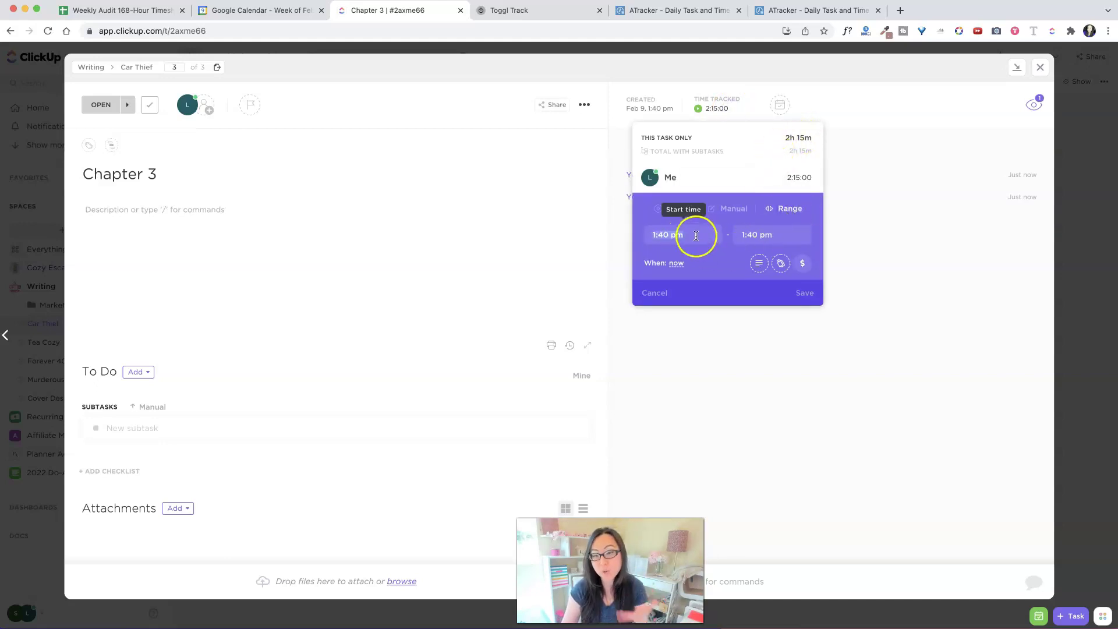
pyautogui.click(666, 236)
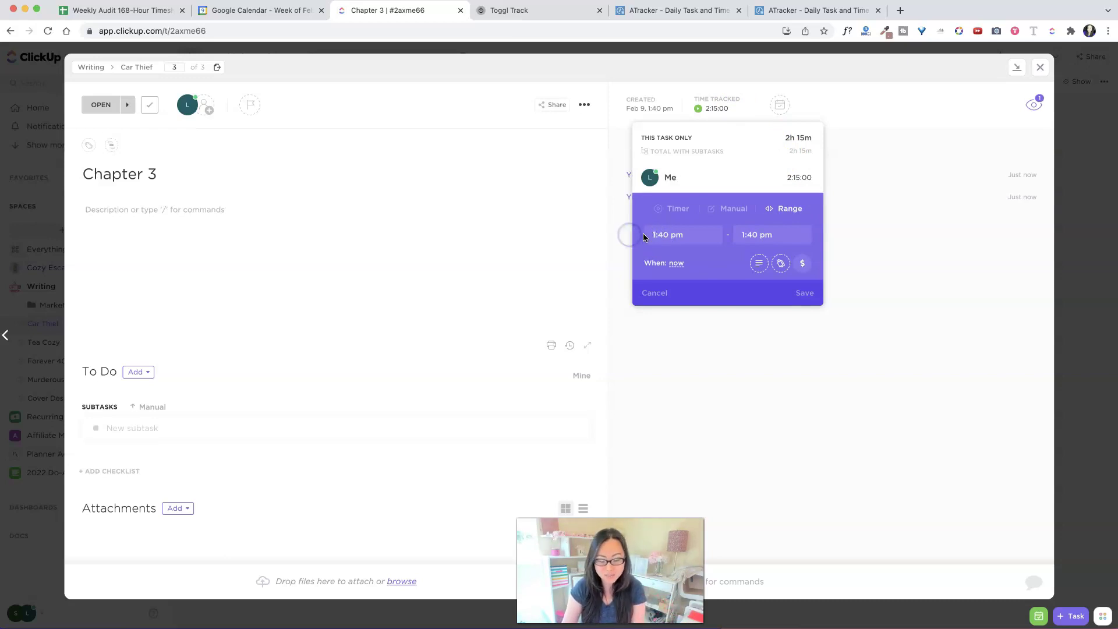
pyautogui.write('0')
pyautogui.click(680, 234)
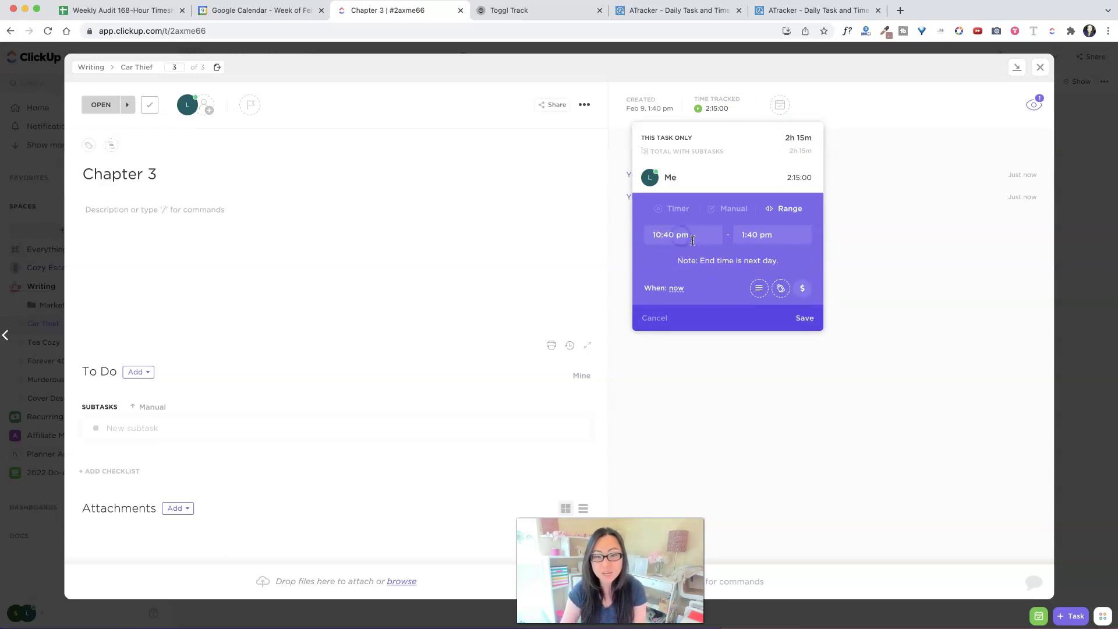
pyautogui.click(781, 239)
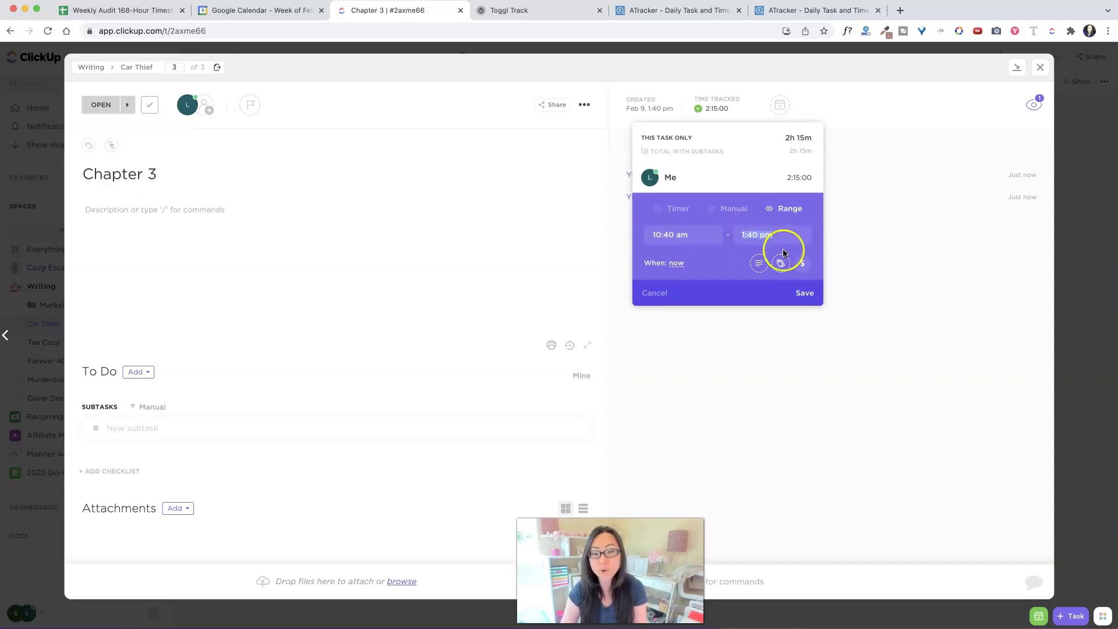
pyautogui.click(757, 237)
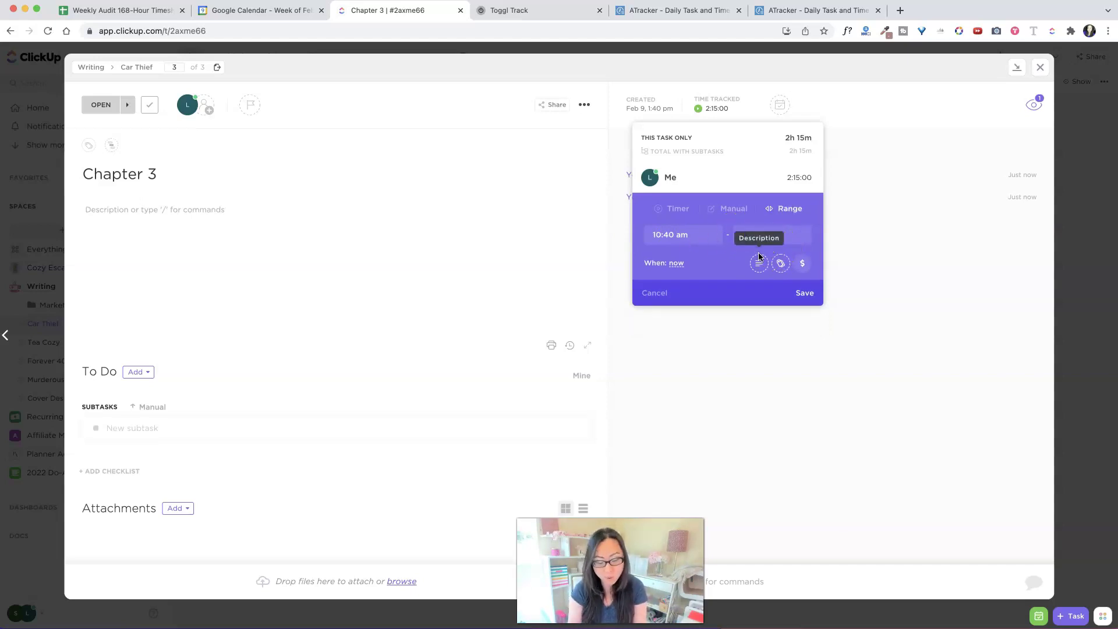
pyautogui.press('BackSpace')
pyautogui.press('BackSpace')
pyautogui.press('BackSpace')
pyautogui.write(':57 pm')
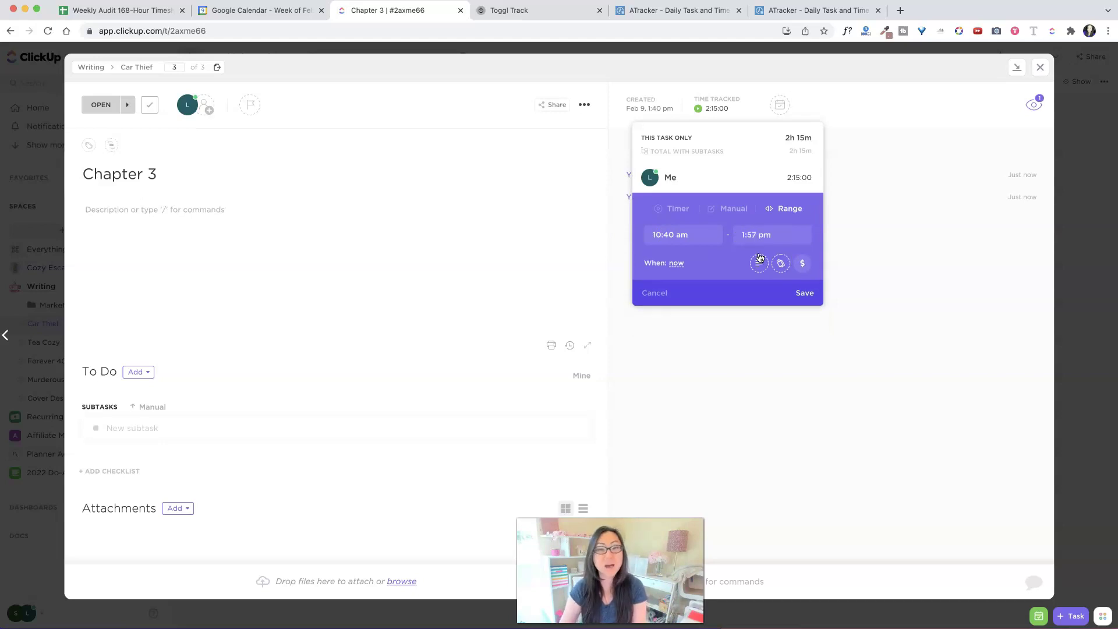
pyautogui.click(806, 293)
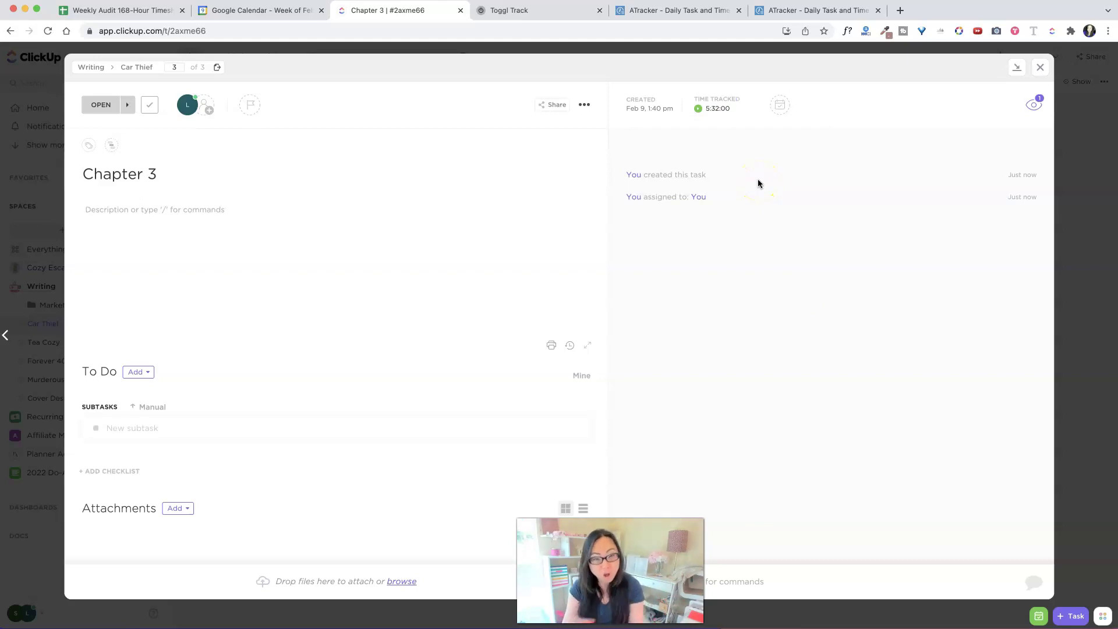
# Step: Reopen Chapter 3's tracked time, switch to timer mode, and close the form
pyautogui.click(732, 99)
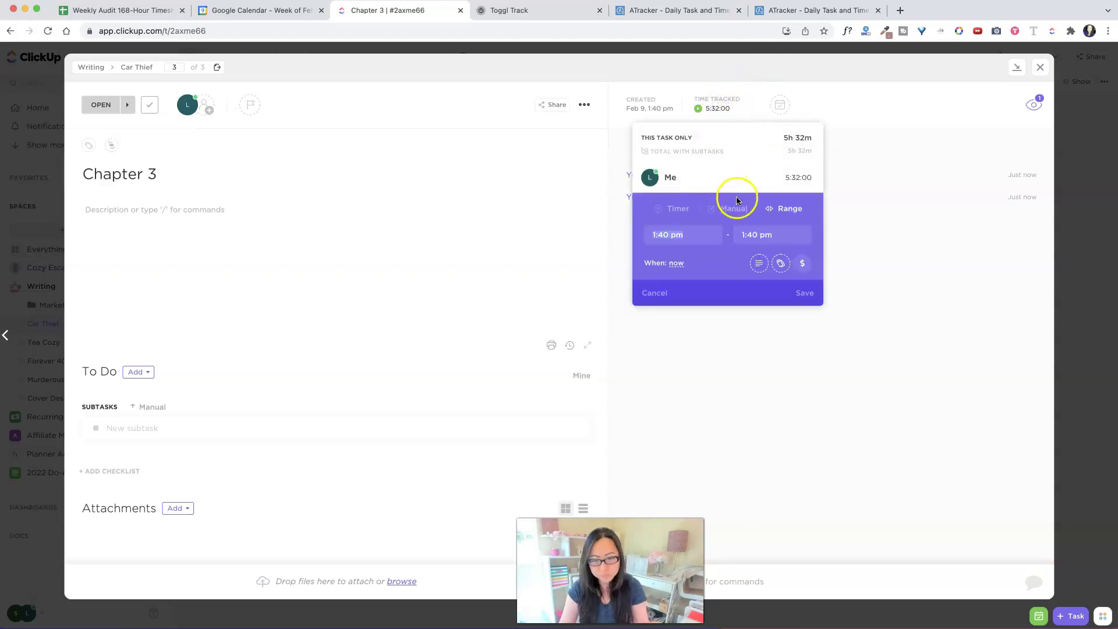
pyautogui.click(672, 211)
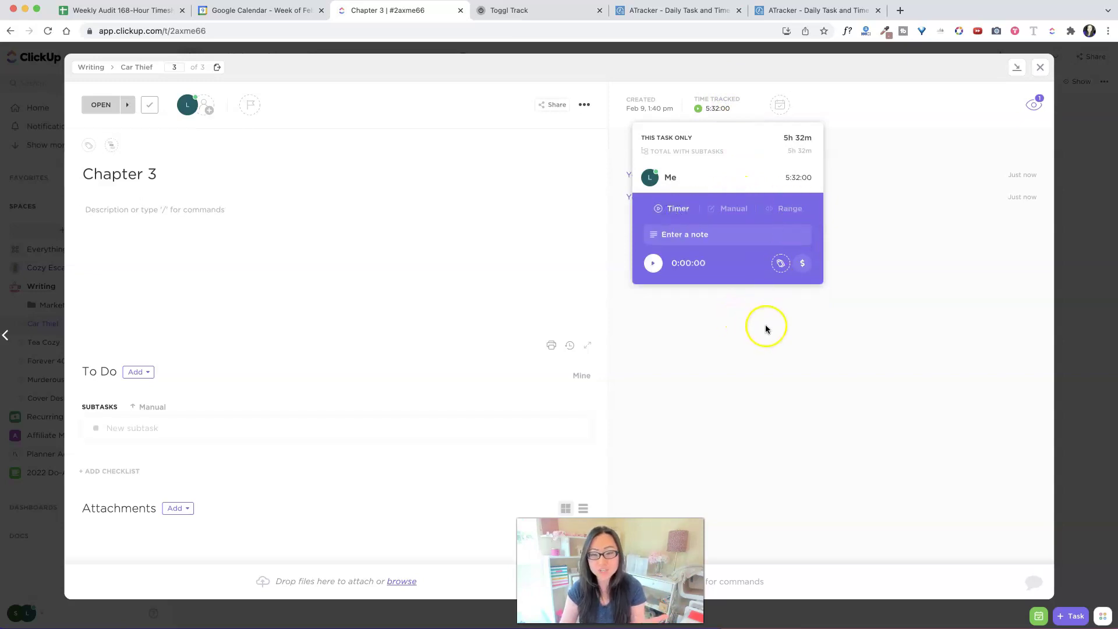
pyautogui.click(785, 323)
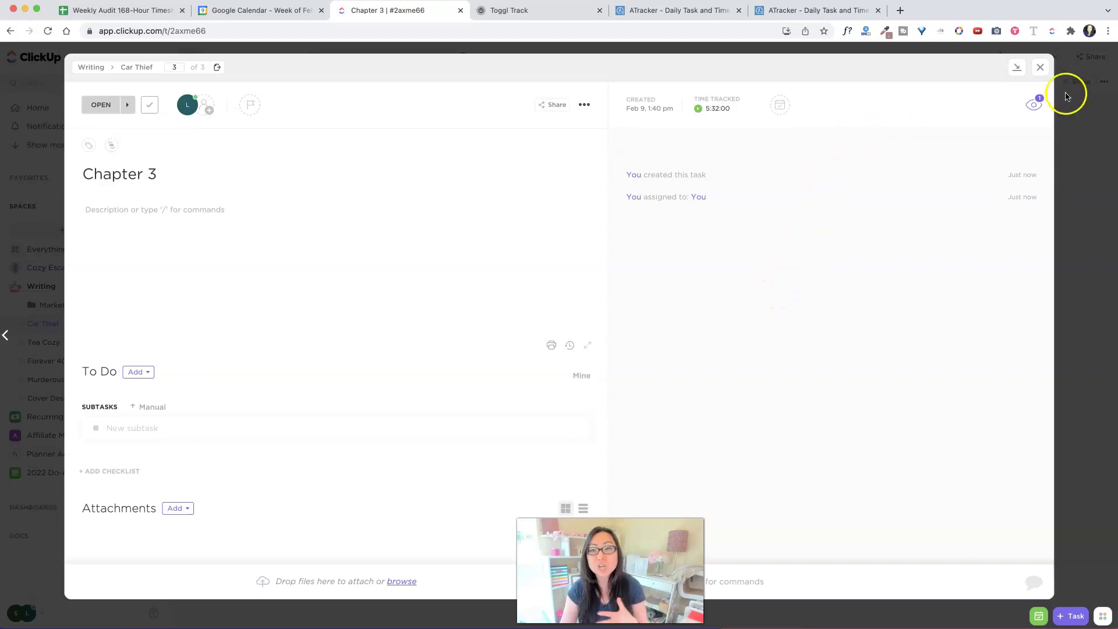
# Step: Close Chapter 3 and start a browser-extension timer on Car Thief > Chapter 2
pyautogui.click(1038, 75)
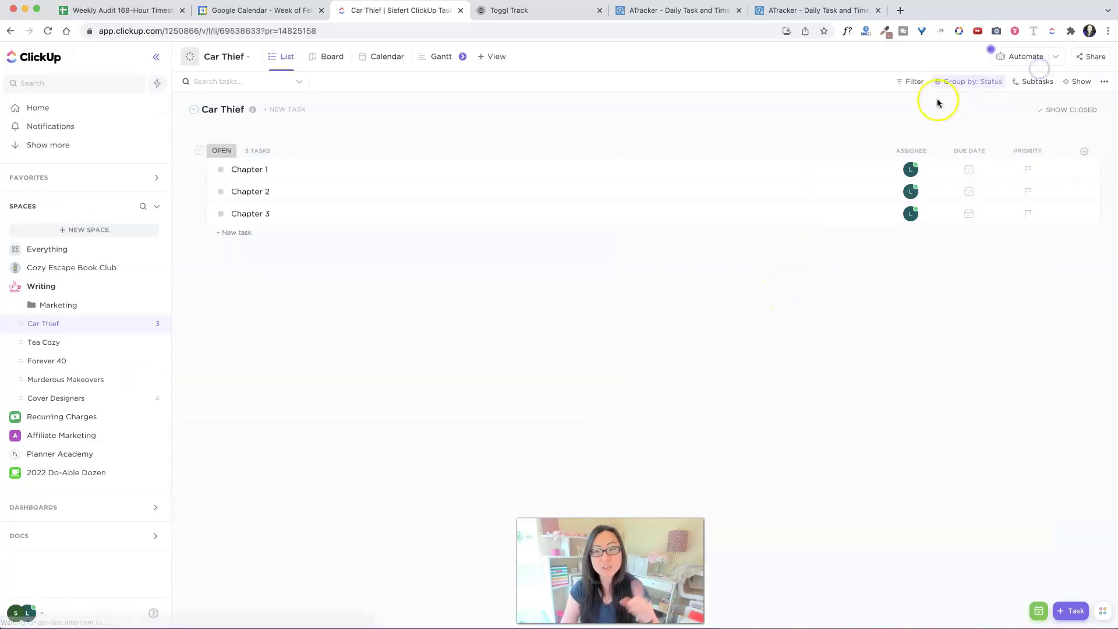
pyautogui.click(1053, 33)
pyautogui.click(888, 68)
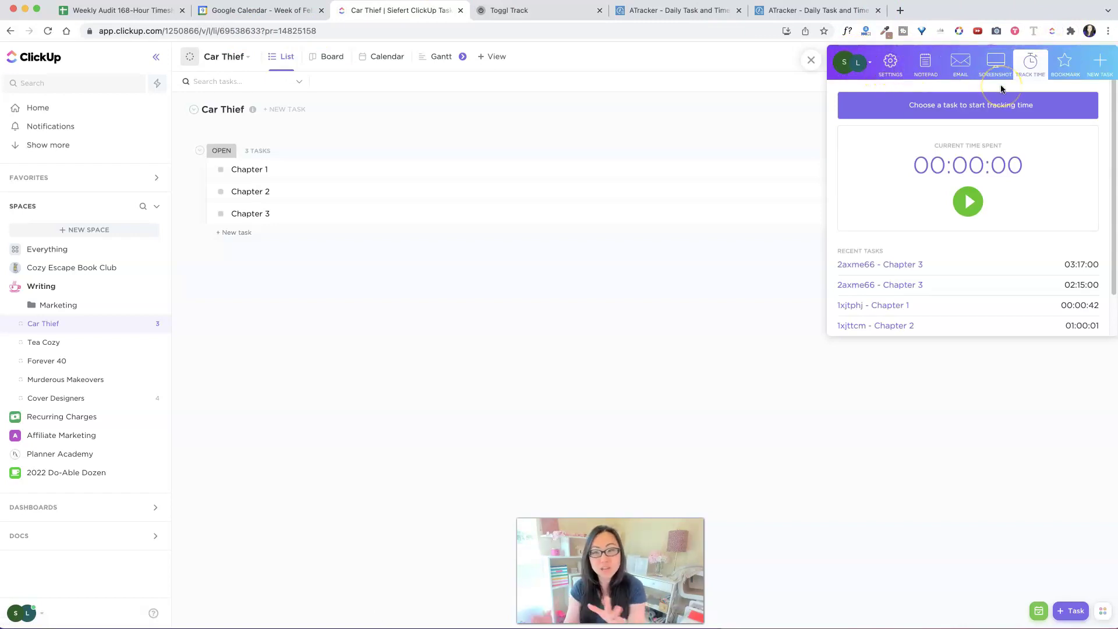
pyautogui.click(970, 115)
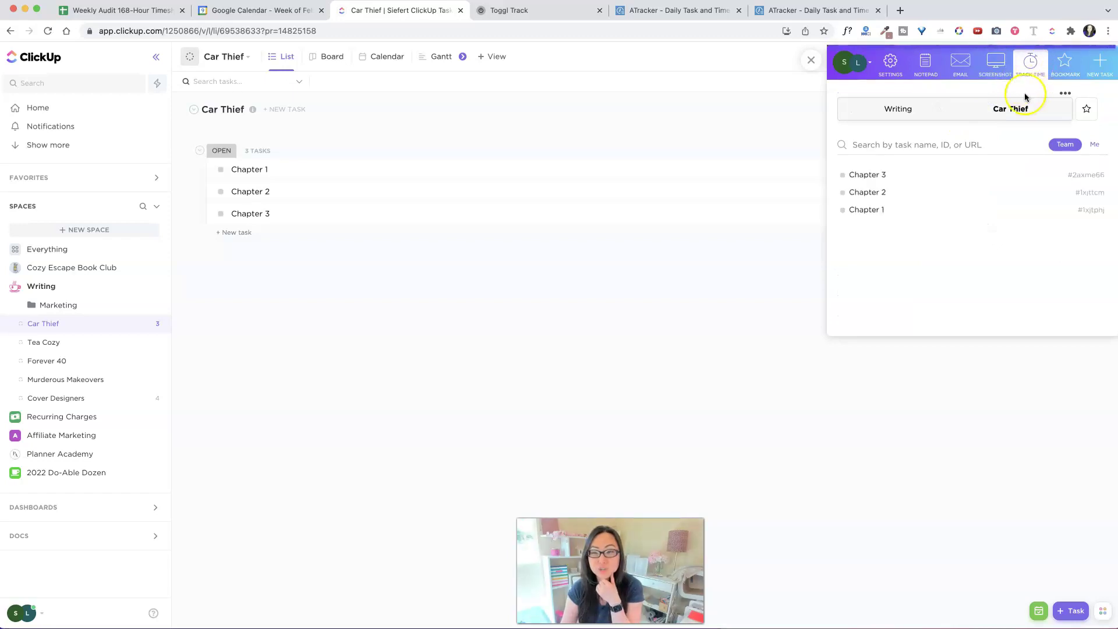
pyautogui.click(1035, 64)
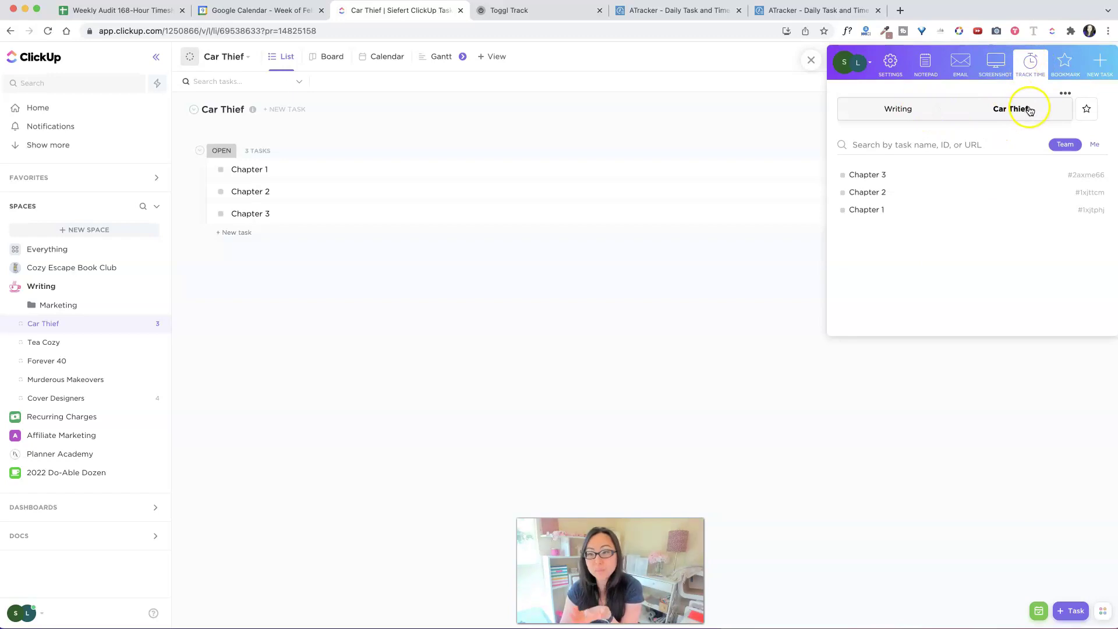
pyautogui.click(897, 192)
pyautogui.click(925, 207)
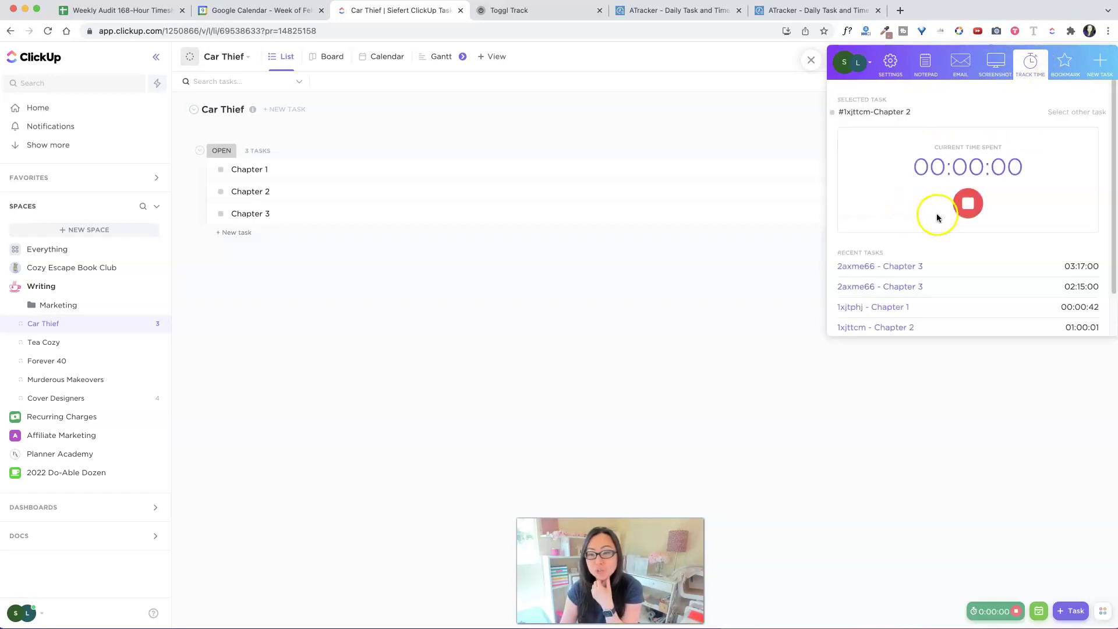
pyautogui.click(1037, 198)
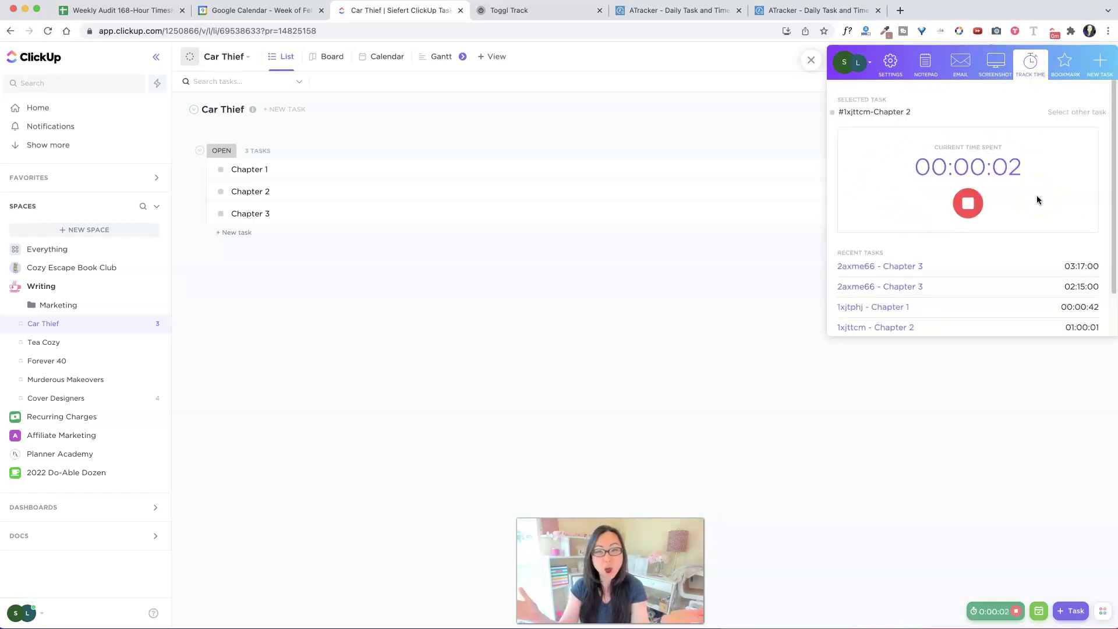
pyautogui.click(1021, 78)
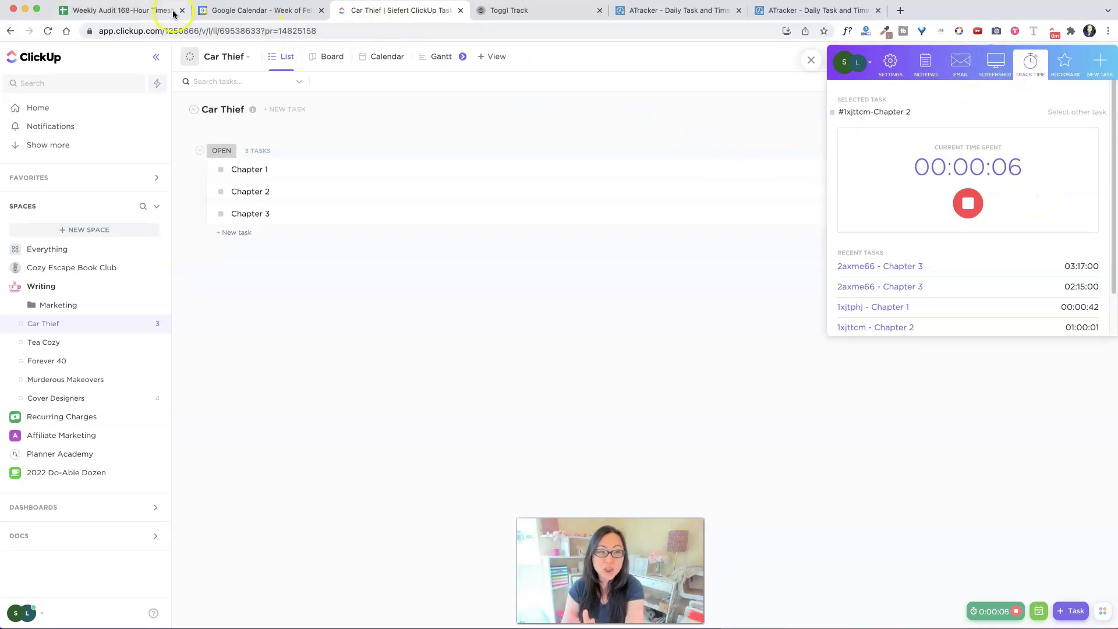
# Step: View the February Timesheet, stop the Chapter 2 timer at 00:00:33, and return to ClickUp
pyautogui.click(150, 10)
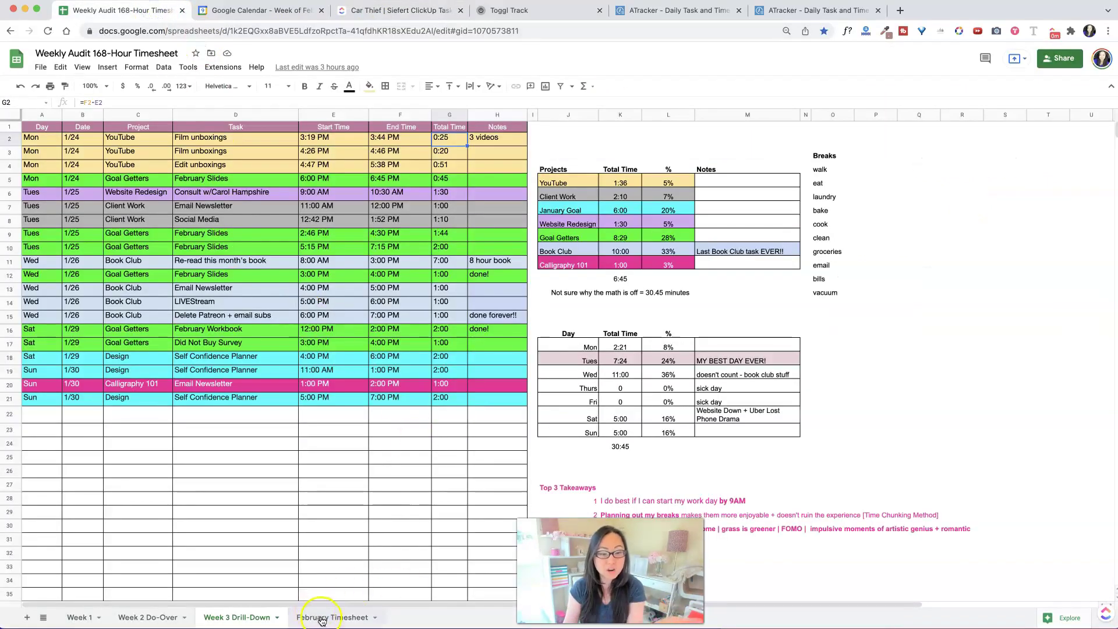
pyautogui.click(319, 617)
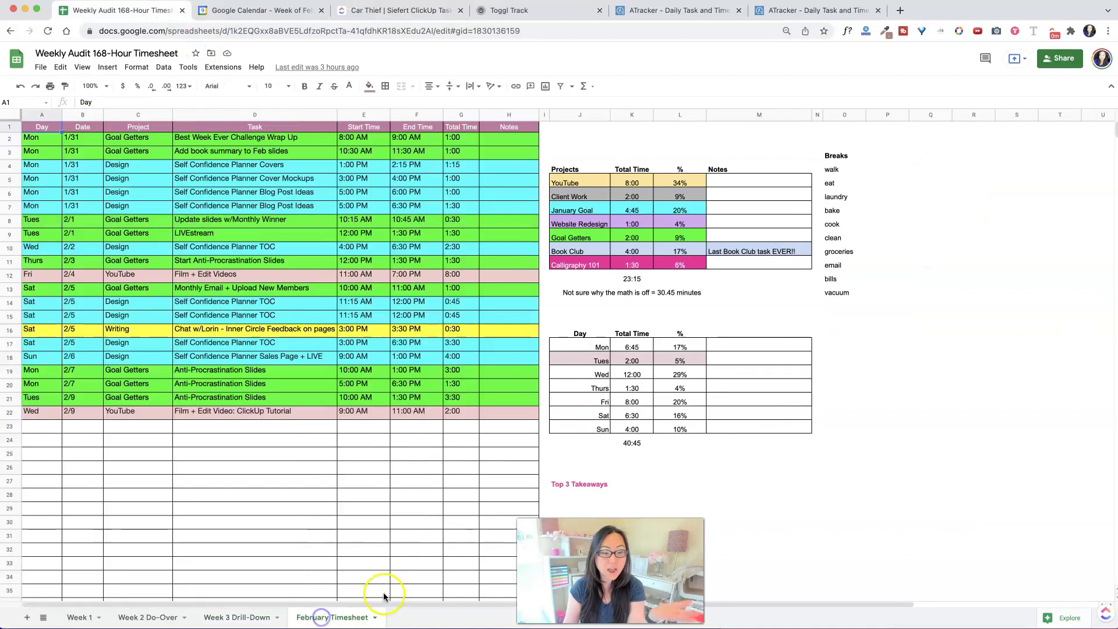
pyautogui.click(1055, 35)
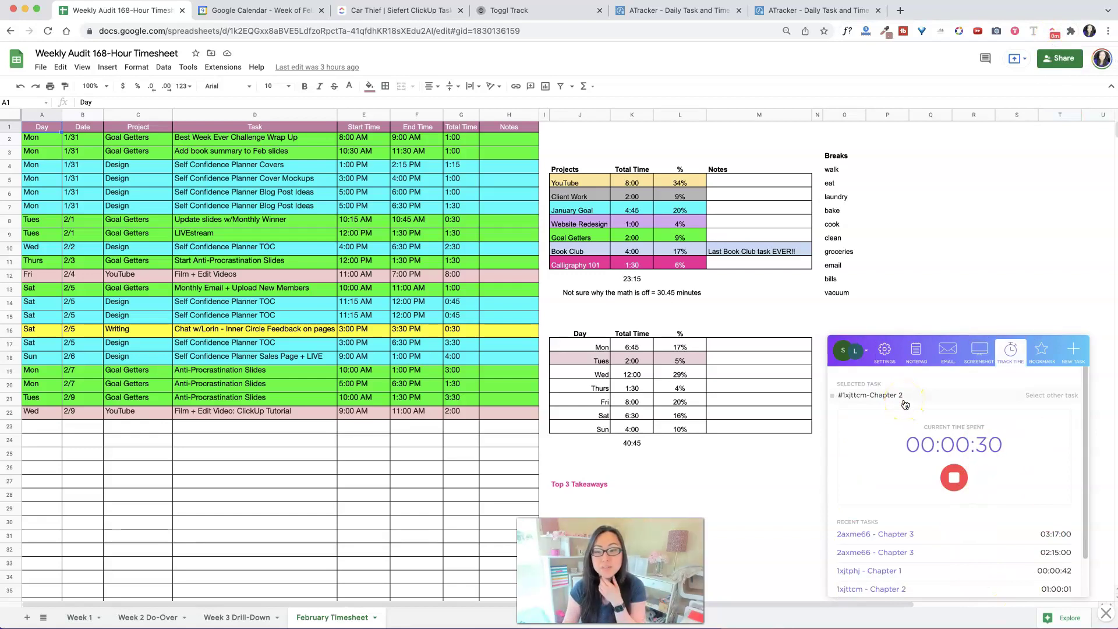
pyautogui.click(955, 479)
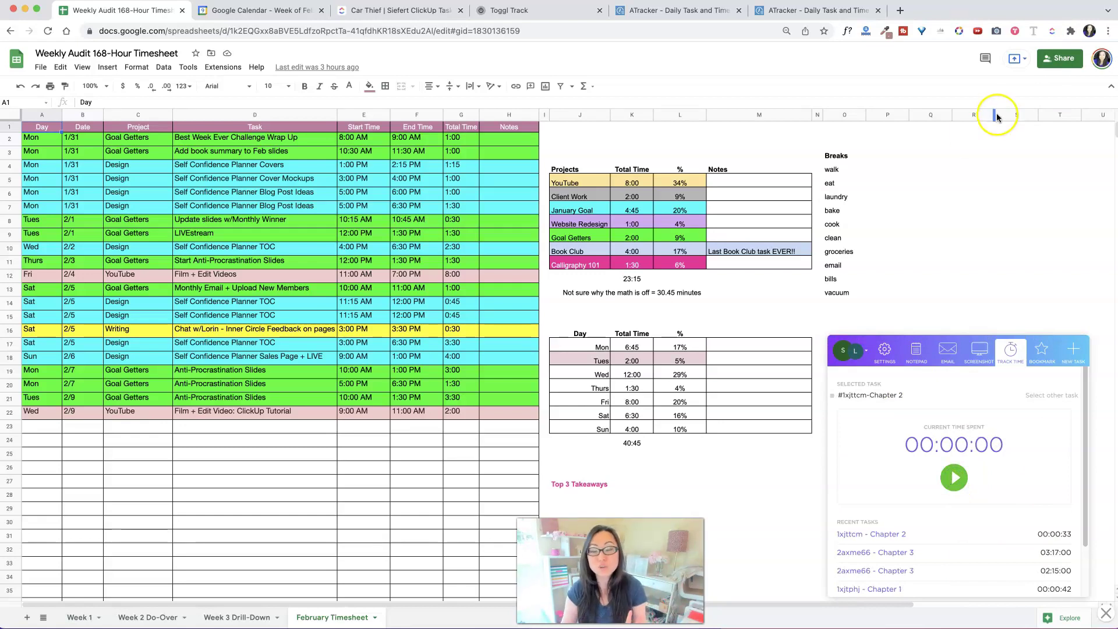
pyautogui.click(374, 10)
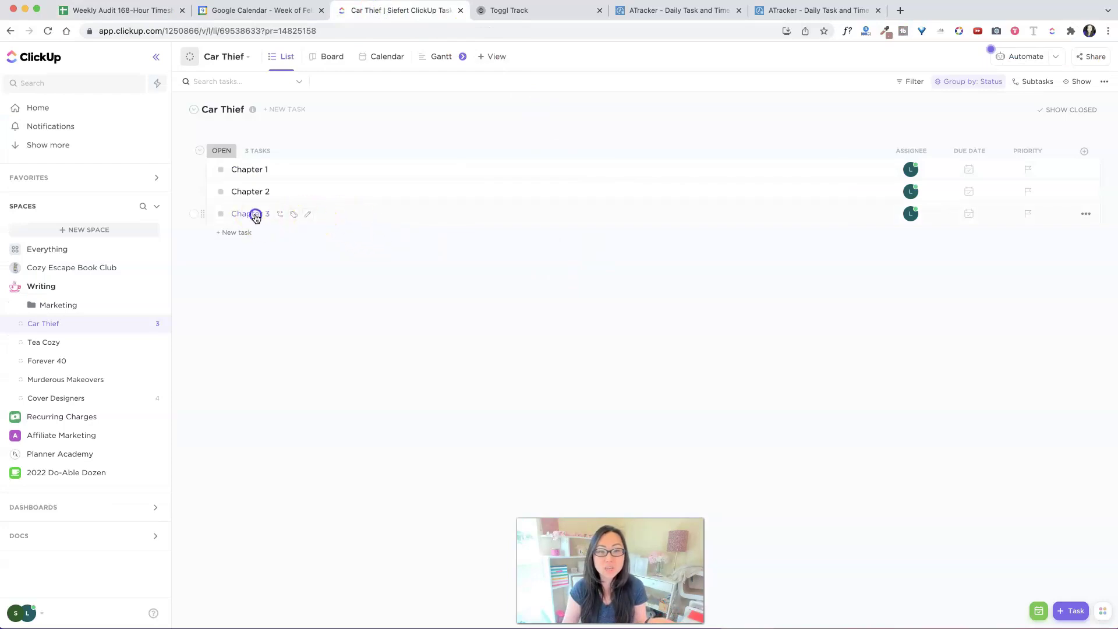
# Step: Open Chapter 3's tracked time, try the Manual and Range tabs, then close the task
pyautogui.click(254, 215)
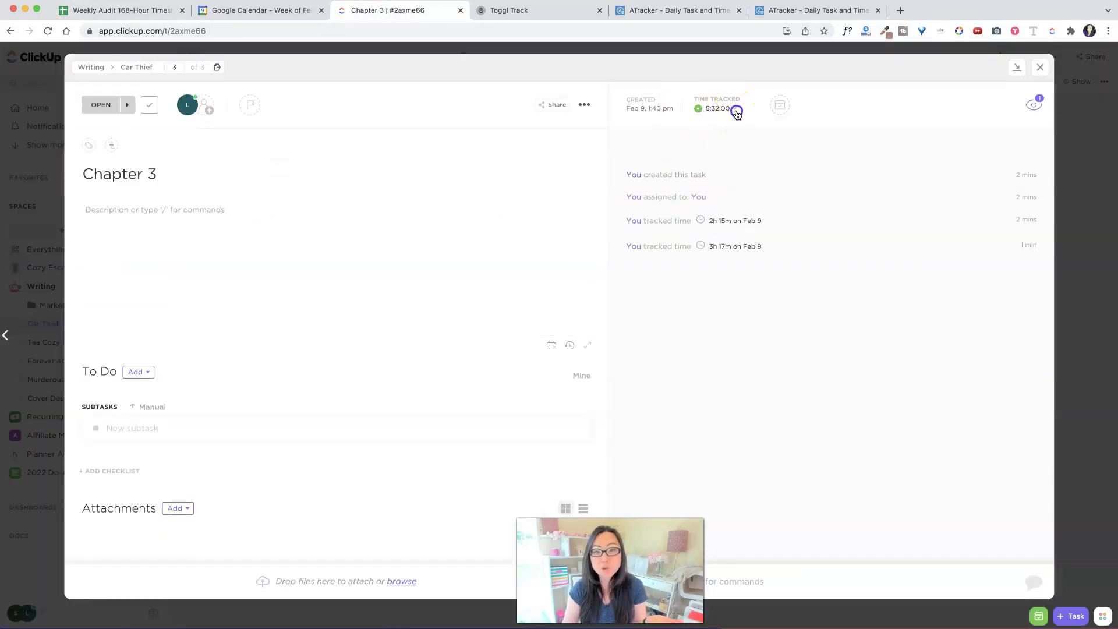
pyautogui.click(736, 110)
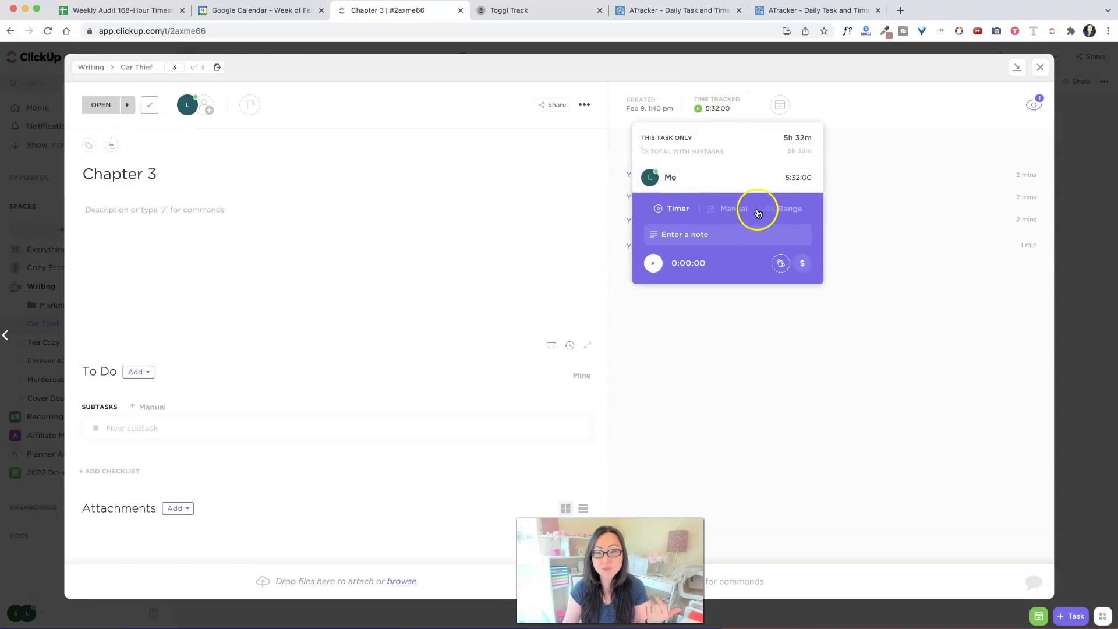
pyautogui.click(726, 210)
pyautogui.click(729, 237)
pyautogui.click(790, 212)
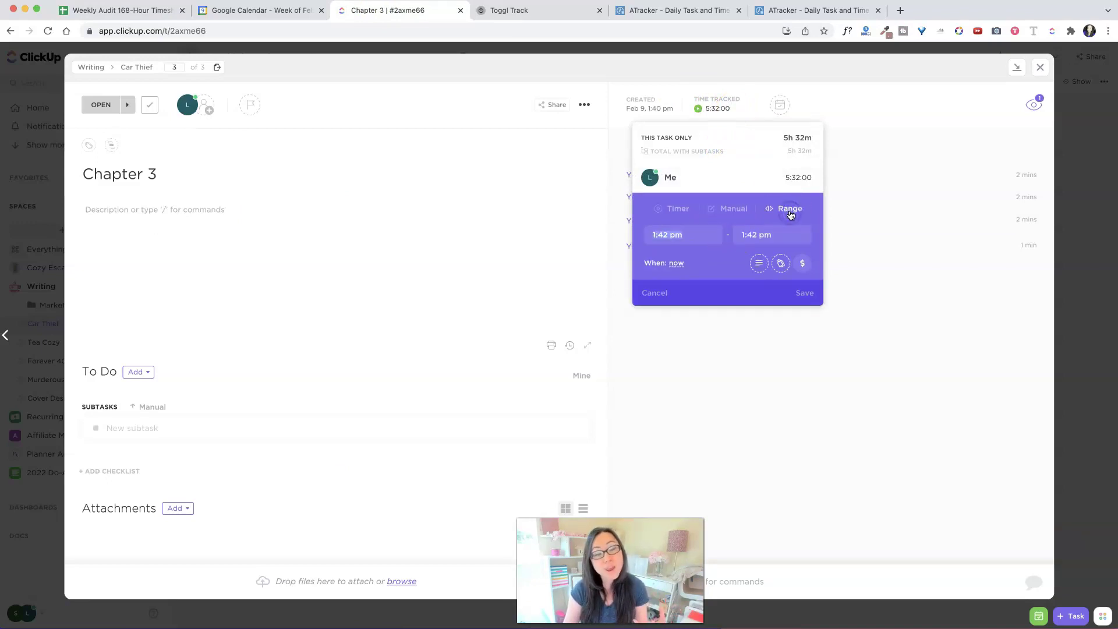
pyautogui.click(860, 103)
pyautogui.click(1041, 69)
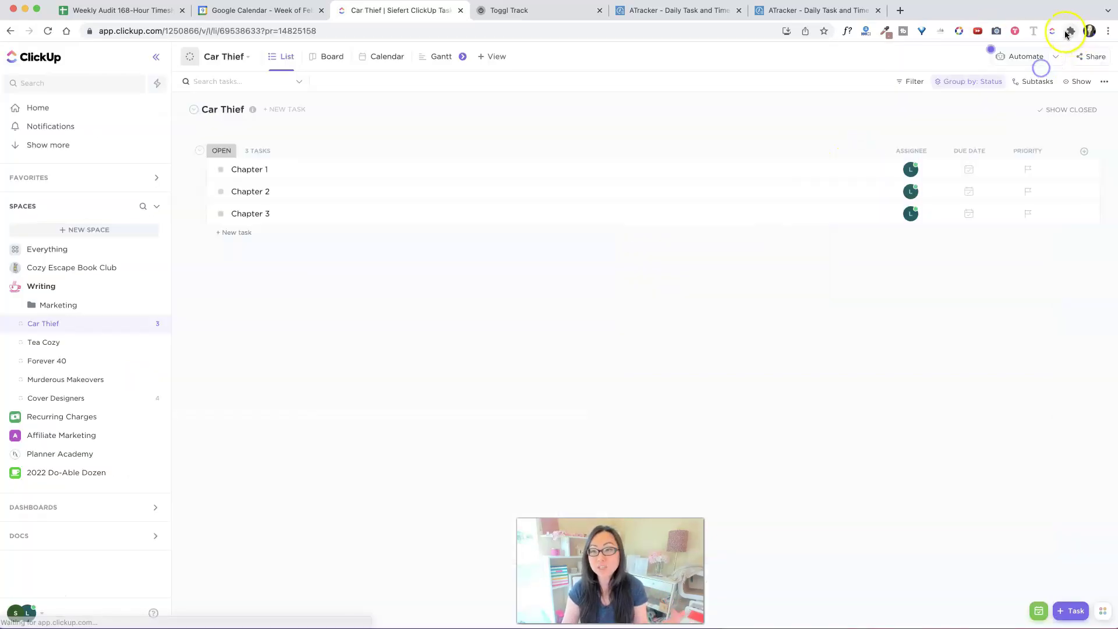
# Step: Open and close the ClickUp extension's time tracker
pyautogui.click(1053, 30)
pyautogui.click(1040, 75)
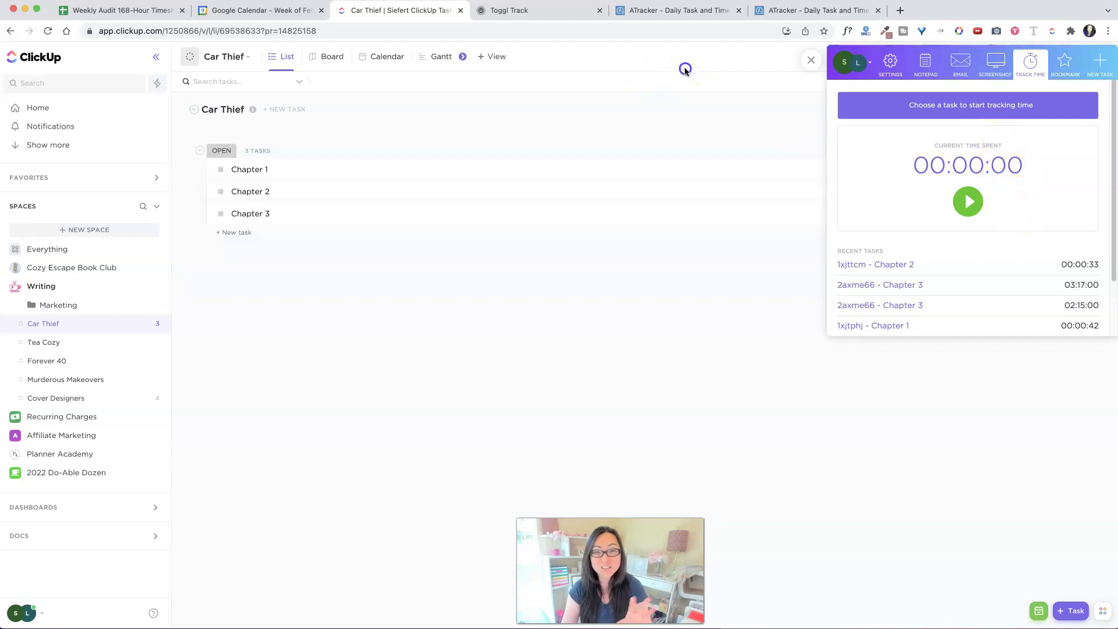
pyautogui.click(809, 60)
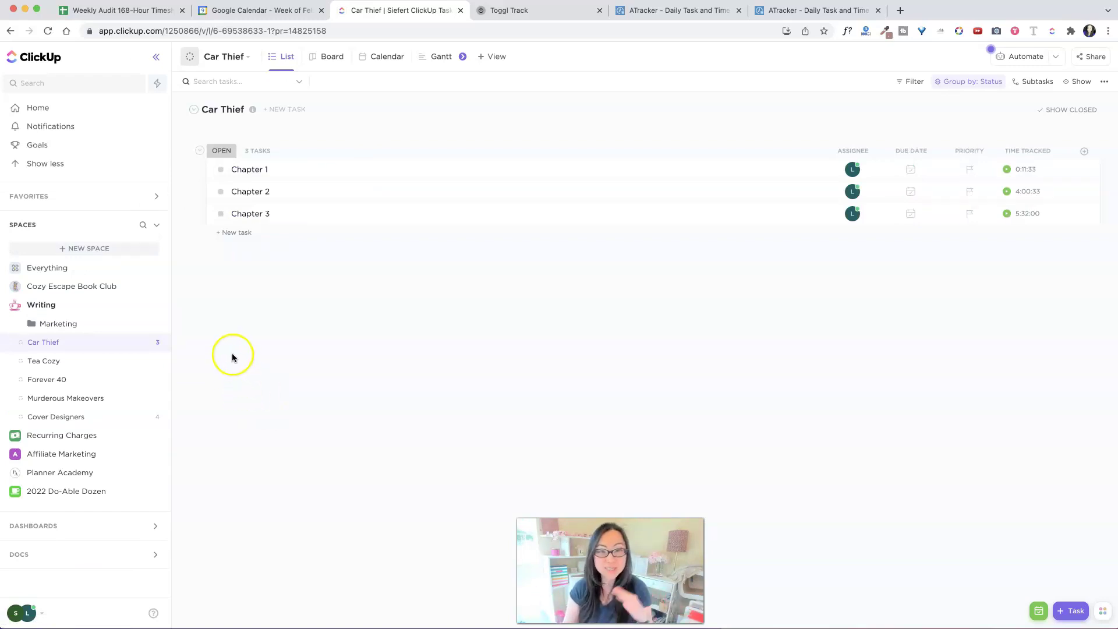
# Step: Expand Dashboards, view the See Time demo dashboard, and dismiss the announcement
pyautogui.click(64, 527)
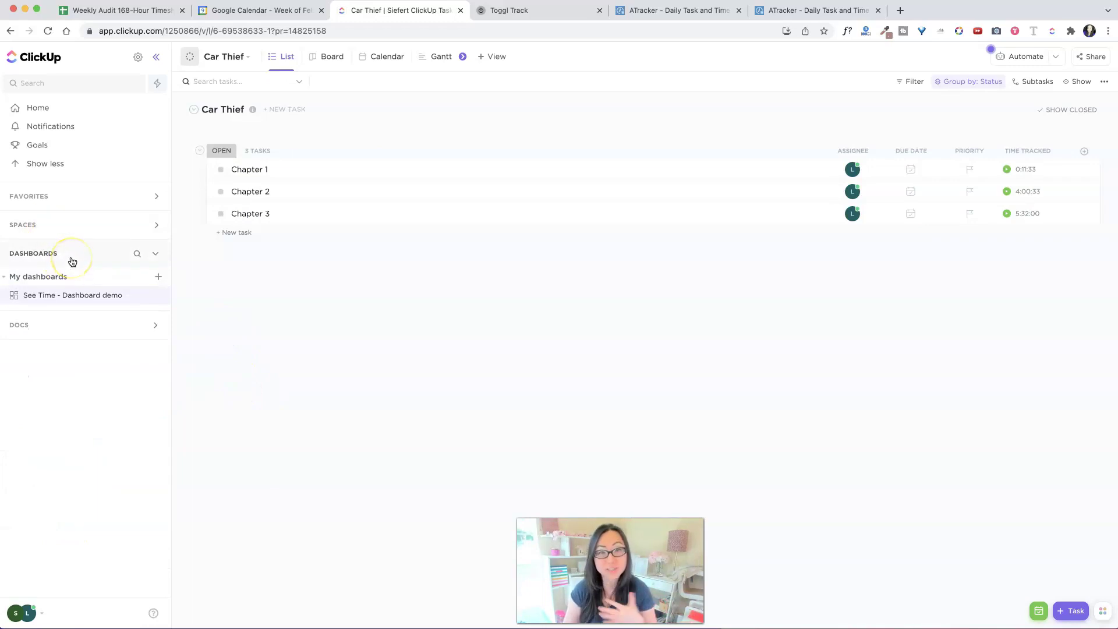
pyautogui.click(72, 295)
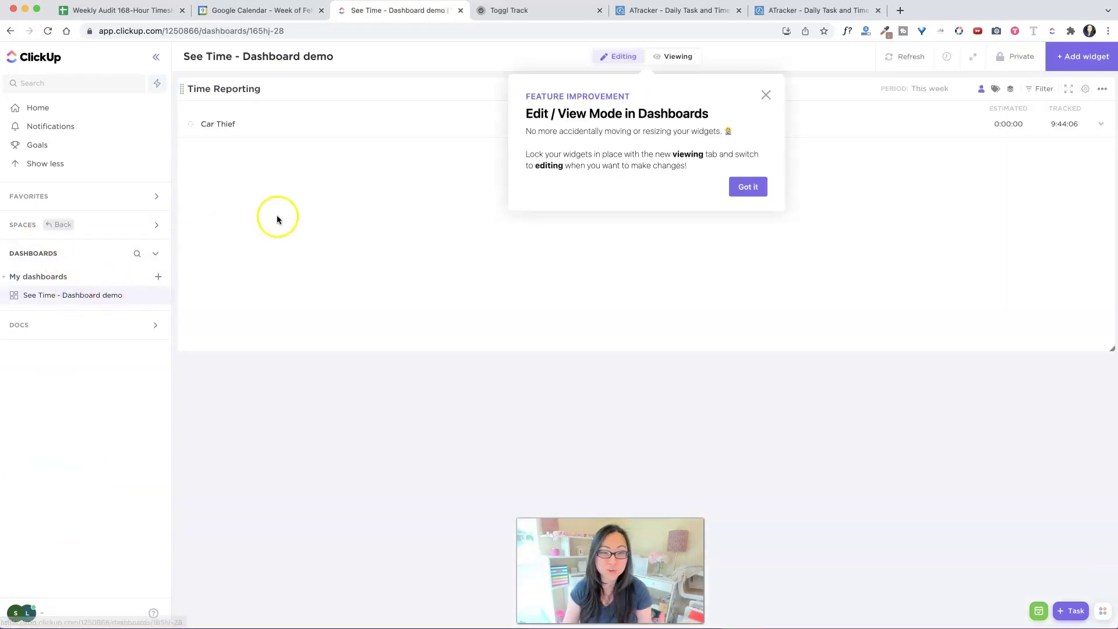
pyautogui.click(756, 185)
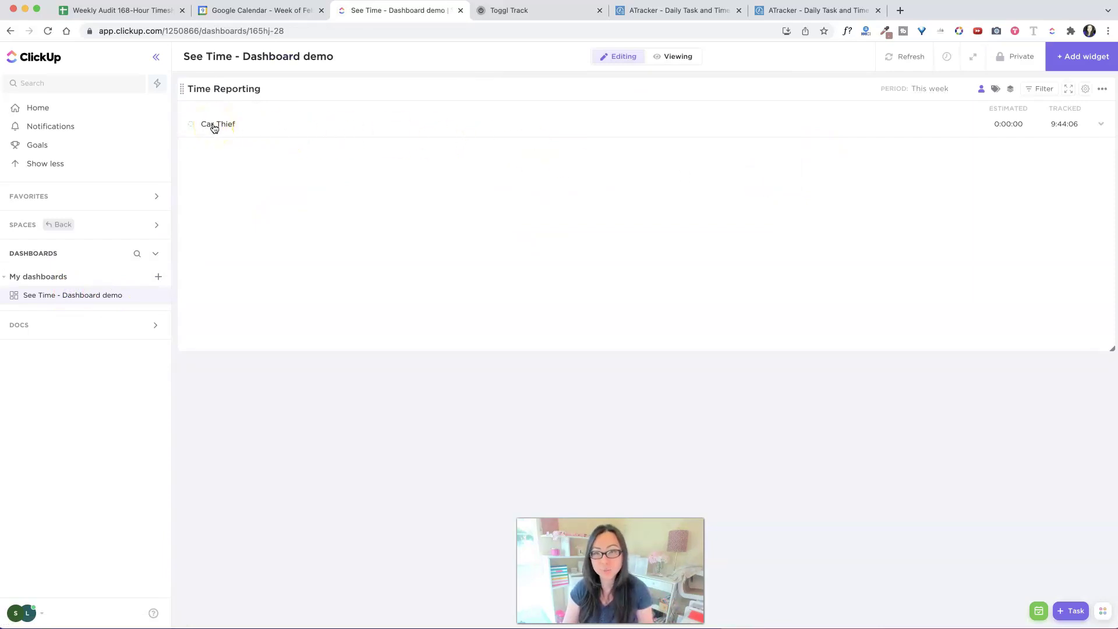
# Step: Create a new dashboard named New Test Dashboard under My dashboards
pyautogui.click(159, 276)
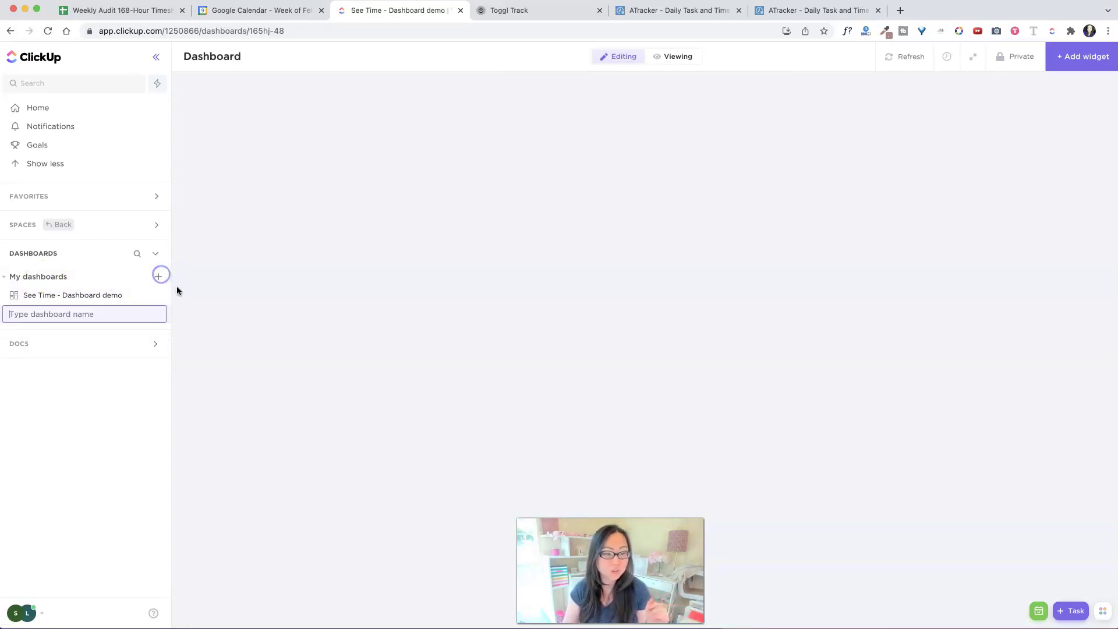
pyautogui.click(107, 315)
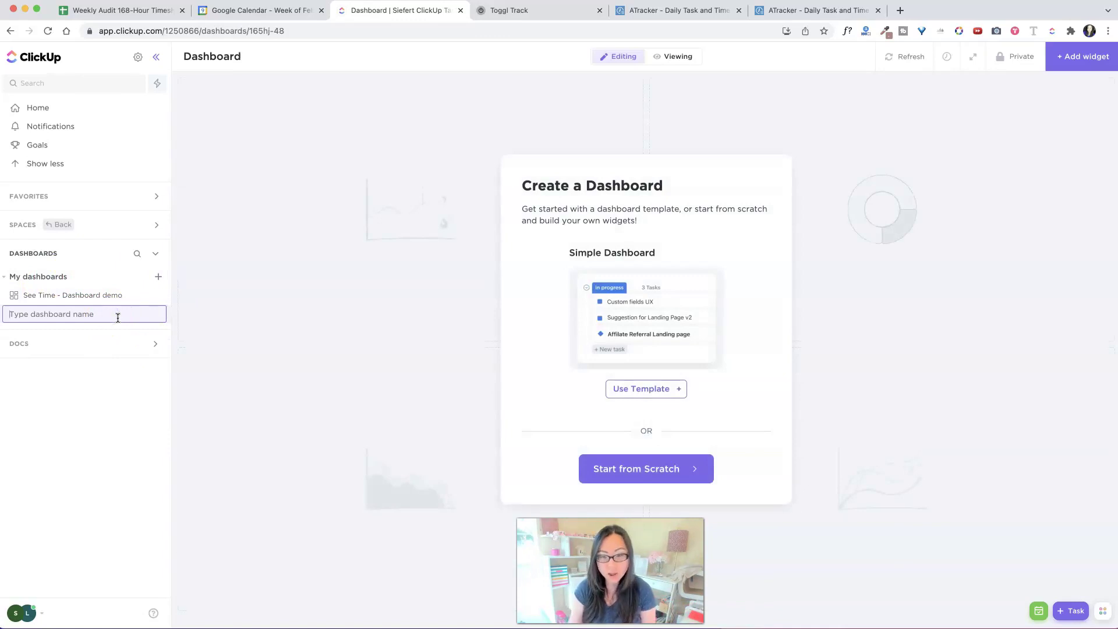
pyautogui.click(132, 368)
pyautogui.click(109, 314)
pyautogui.write('New Test Dashboard')
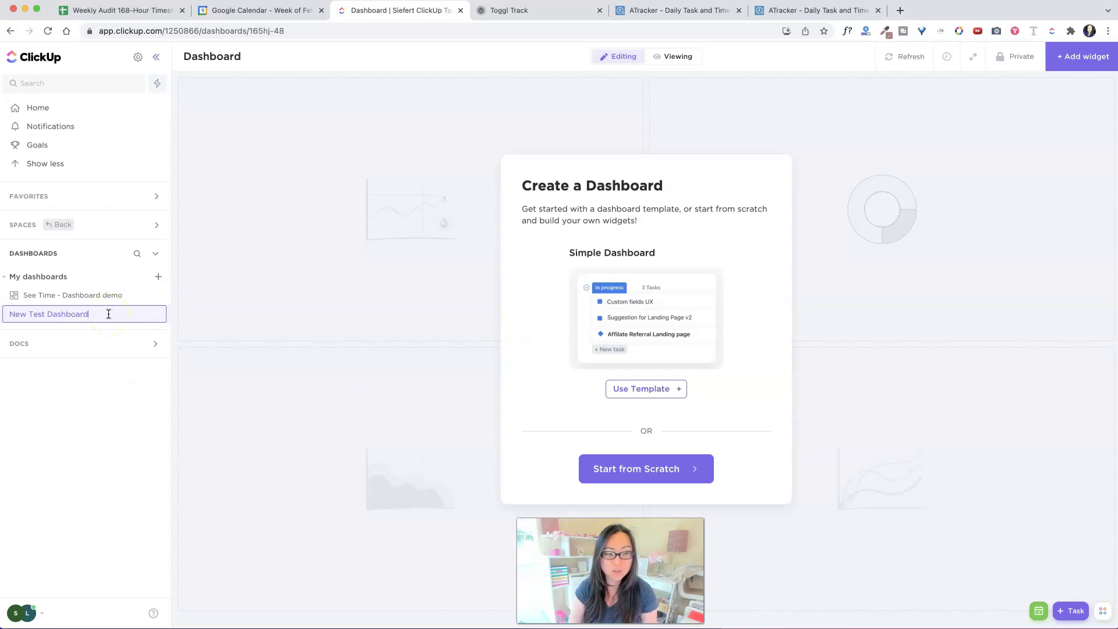
pyautogui.press('Return')
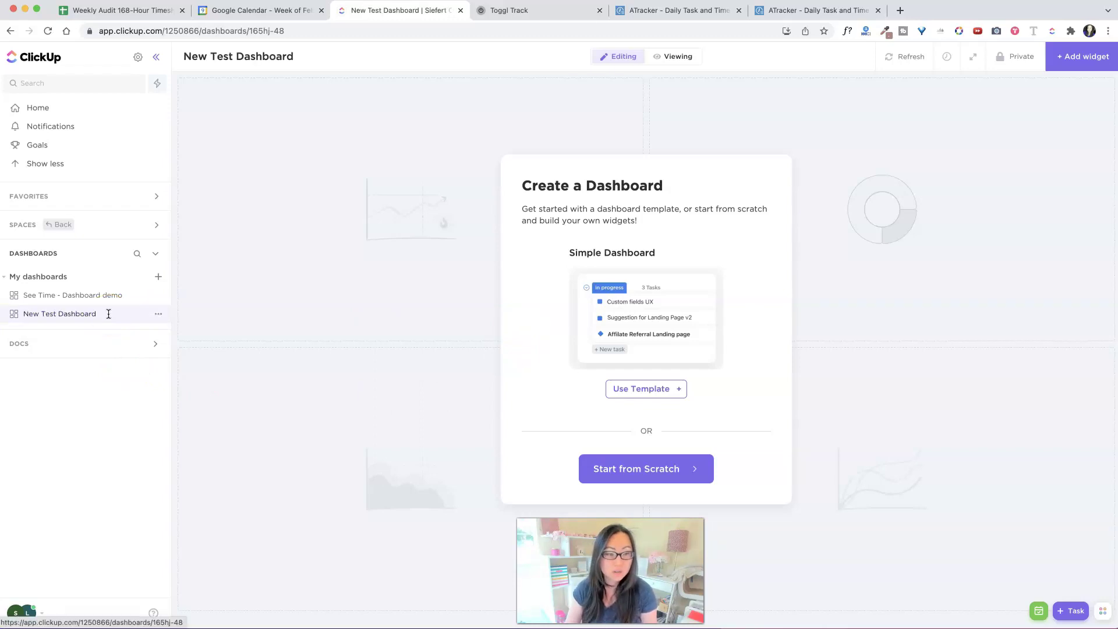
# Step: Add a Time Reporting widget from scratch, then expand the user's row to list this week's entries
pyautogui.click(653, 471)
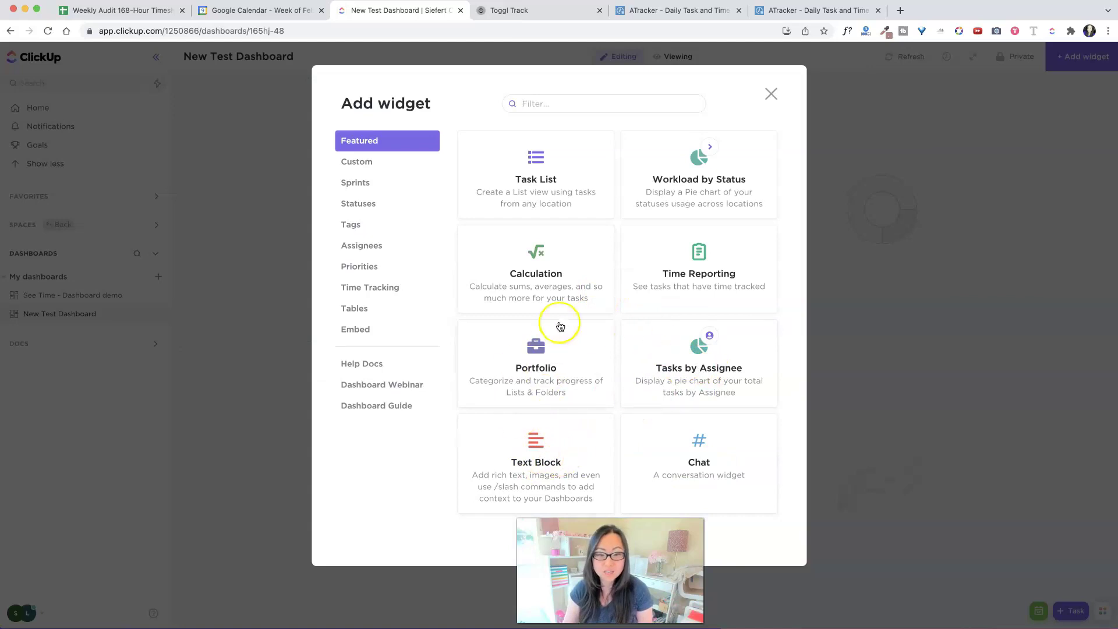
pyautogui.click(390, 290)
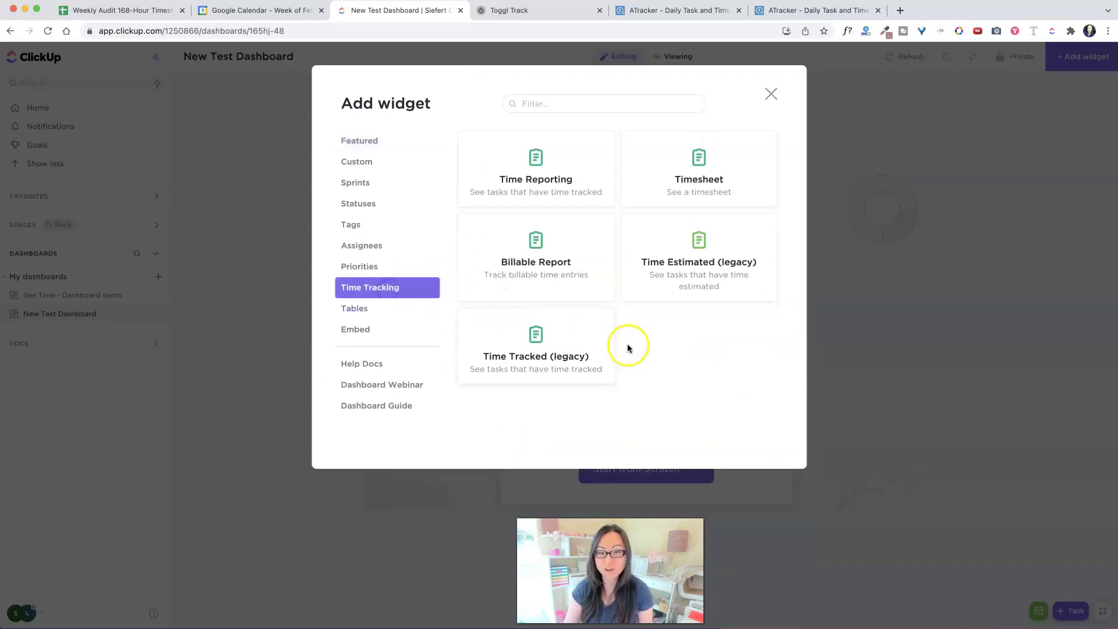
pyautogui.click(555, 158)
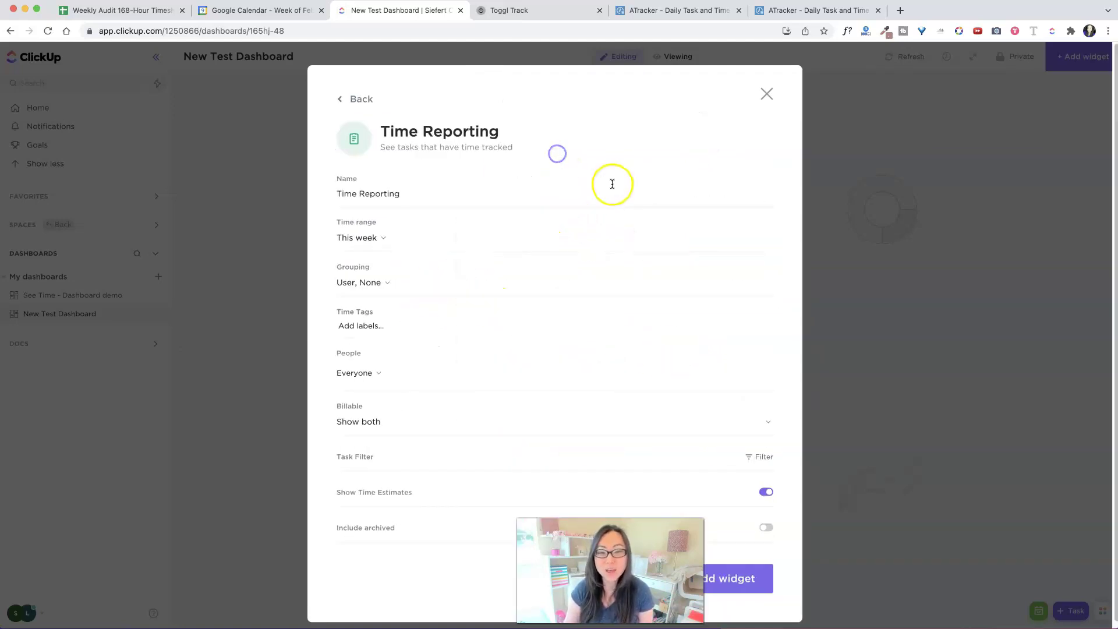
pyautogui.click(753, 575)
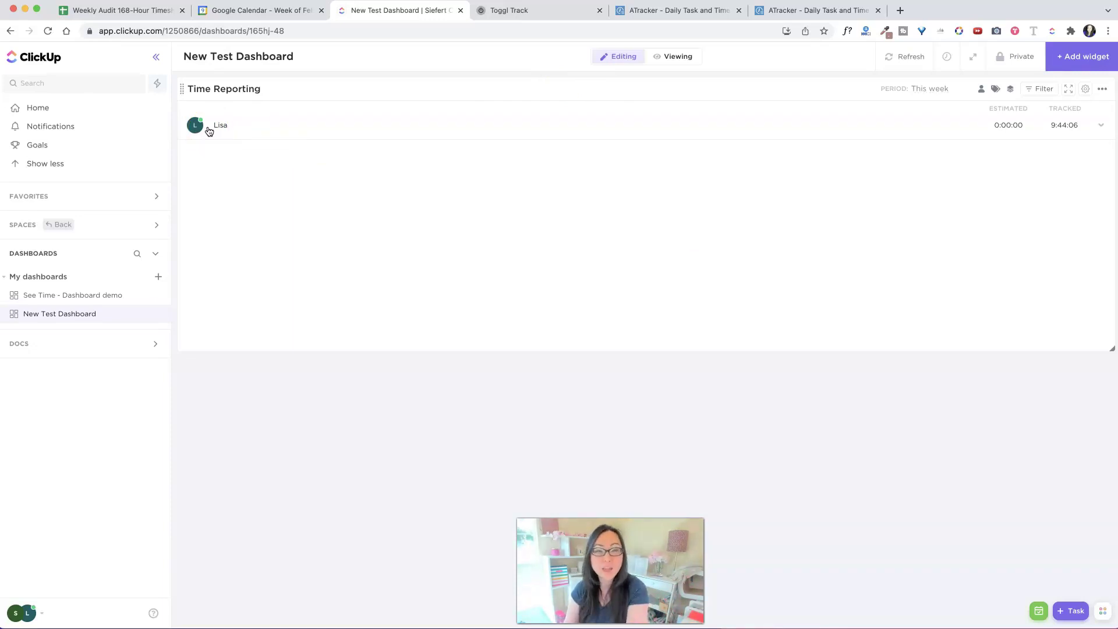
pyautogui.click(209, 131)
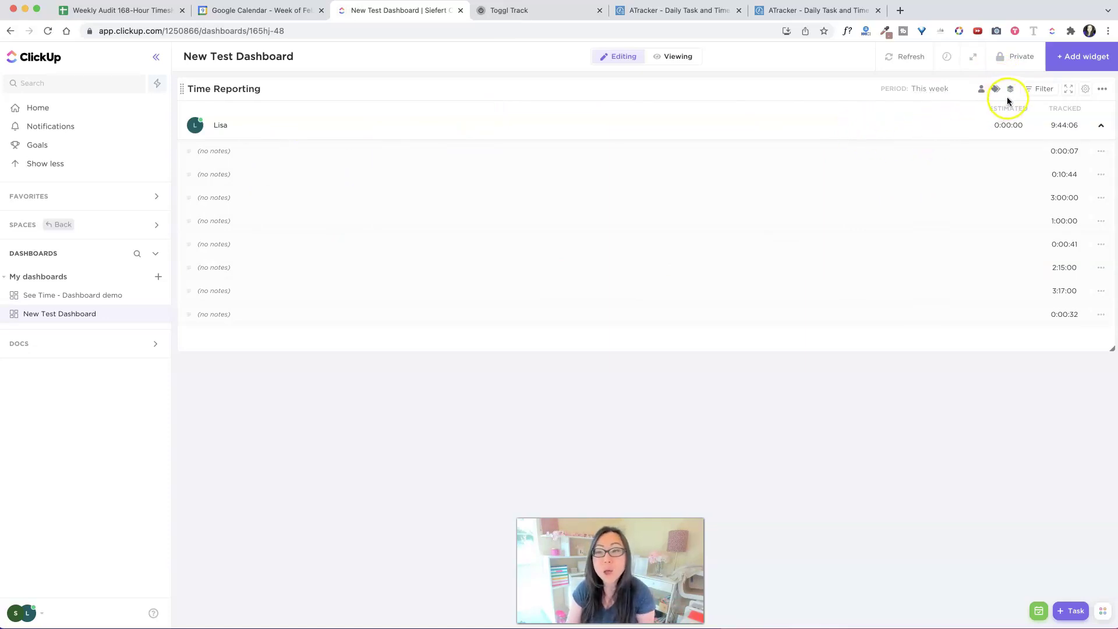
pyautogui.click(1040, 89)
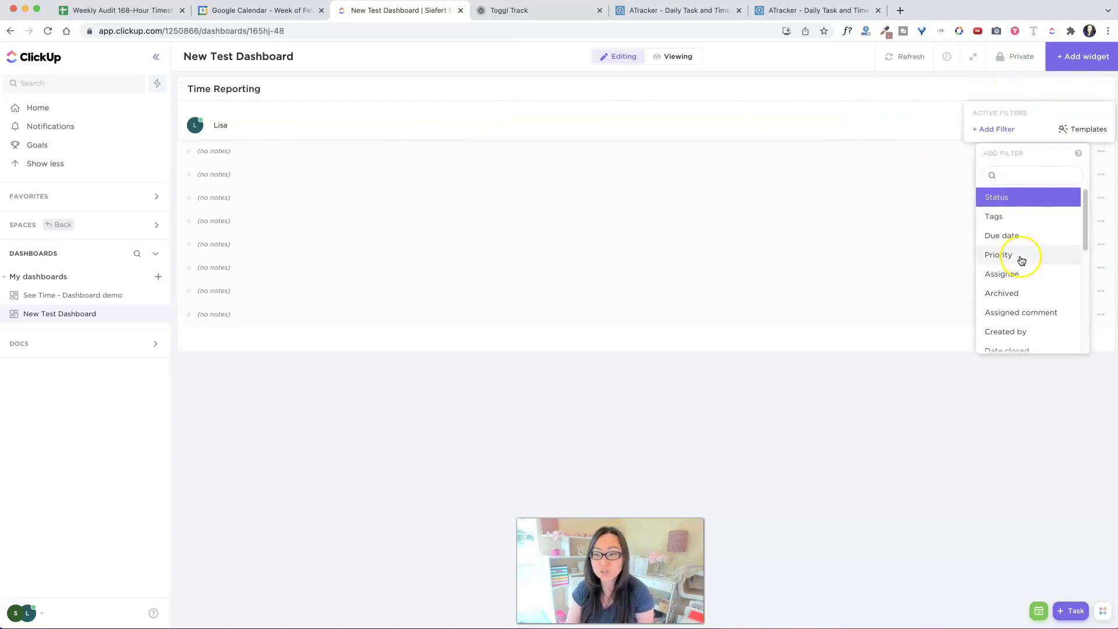
pyautogui.scroll(-3, 1021, 258)
pyautogui.scroll(2, 1038, 226)
pyautogui.scroll(-5, 1038, 227)
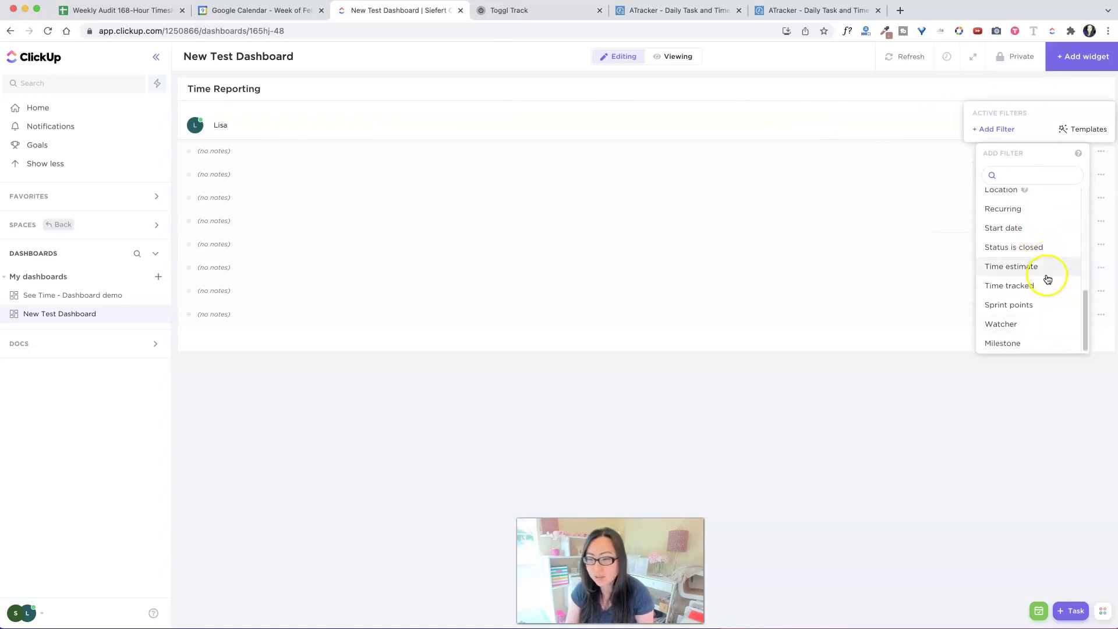
pyautogui.click(1010, 286)
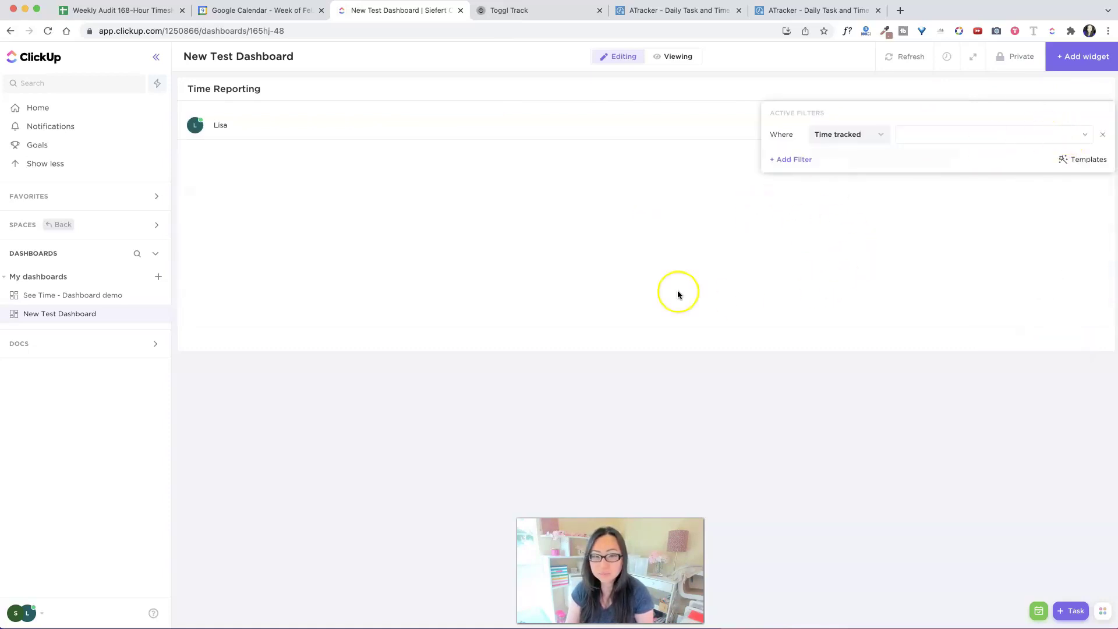
pyautogui.click(1103, 140)
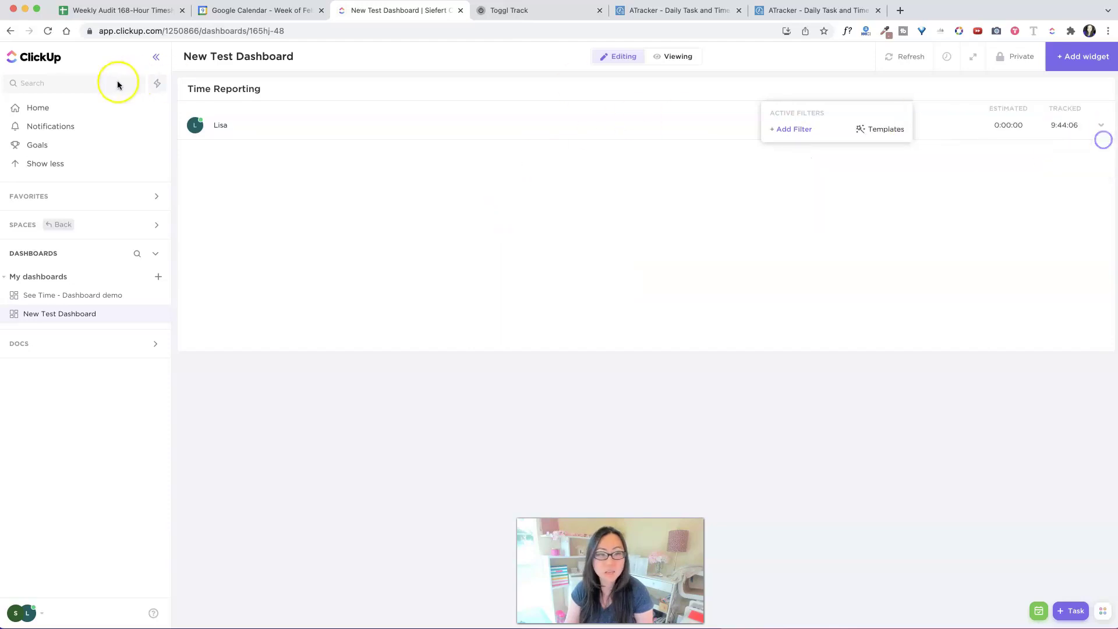
pyautogui.click(221, 124)
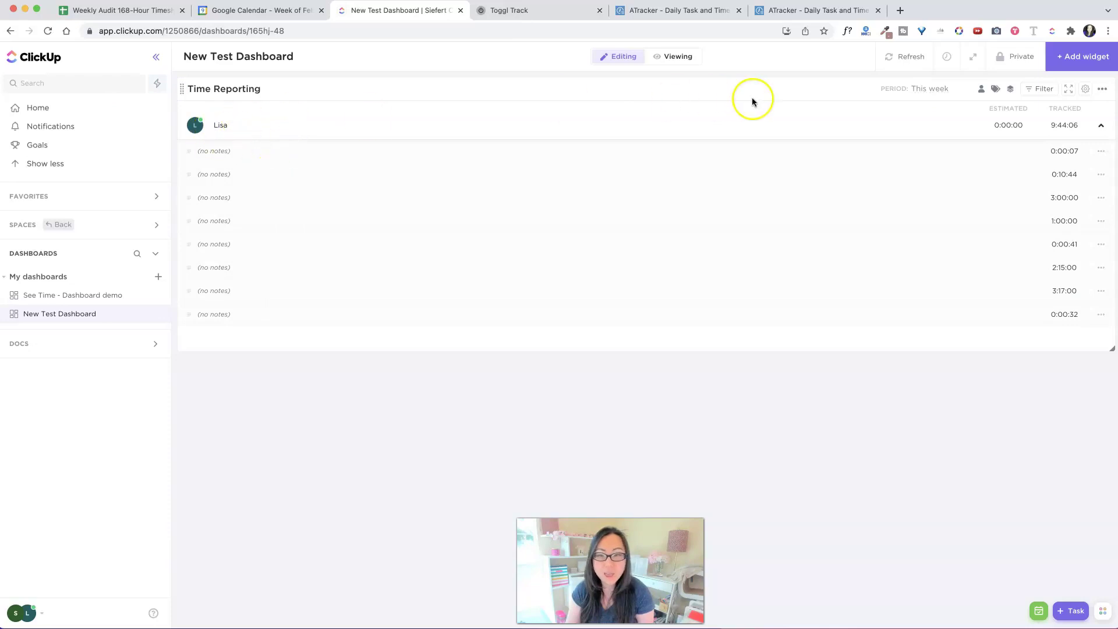
pyautogui.click(982, 88)
pyautogui.click(921, 88)
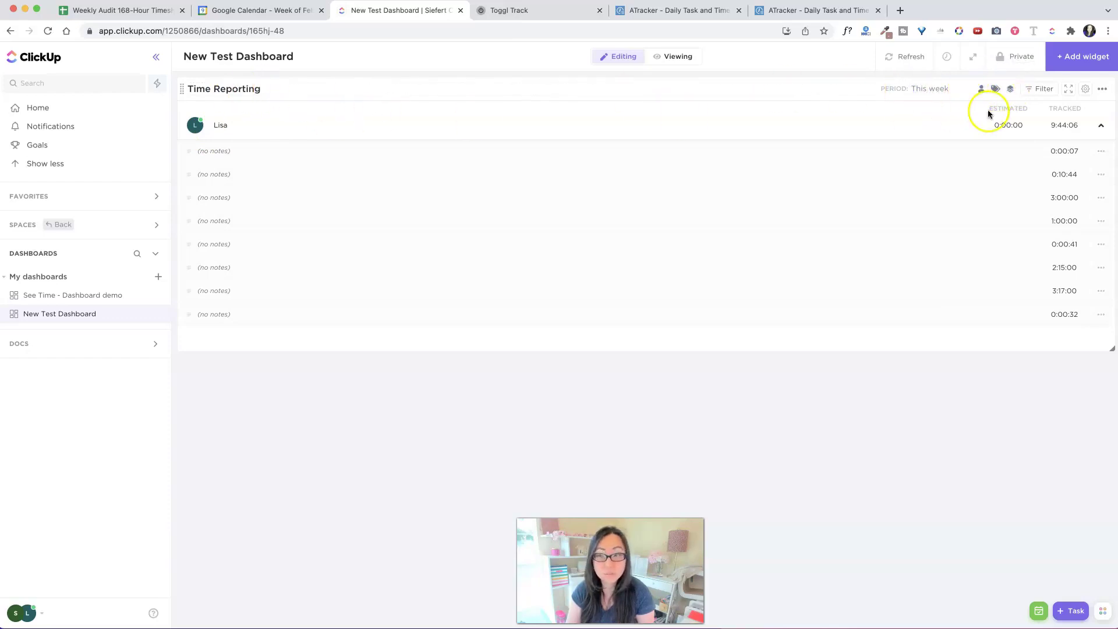
# Step: Group the Time Reporting widget by List with Task as the second level, and save
pyautogui.click(1084, 90)
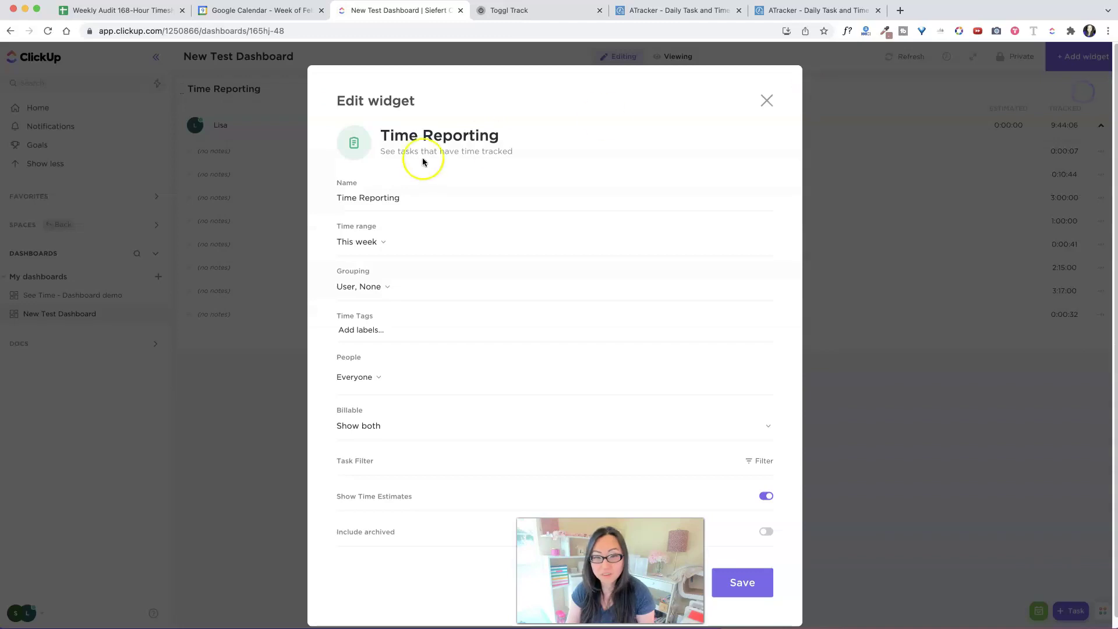
pyautogui.click(378, 280)
pyautogui.click(377, 274)
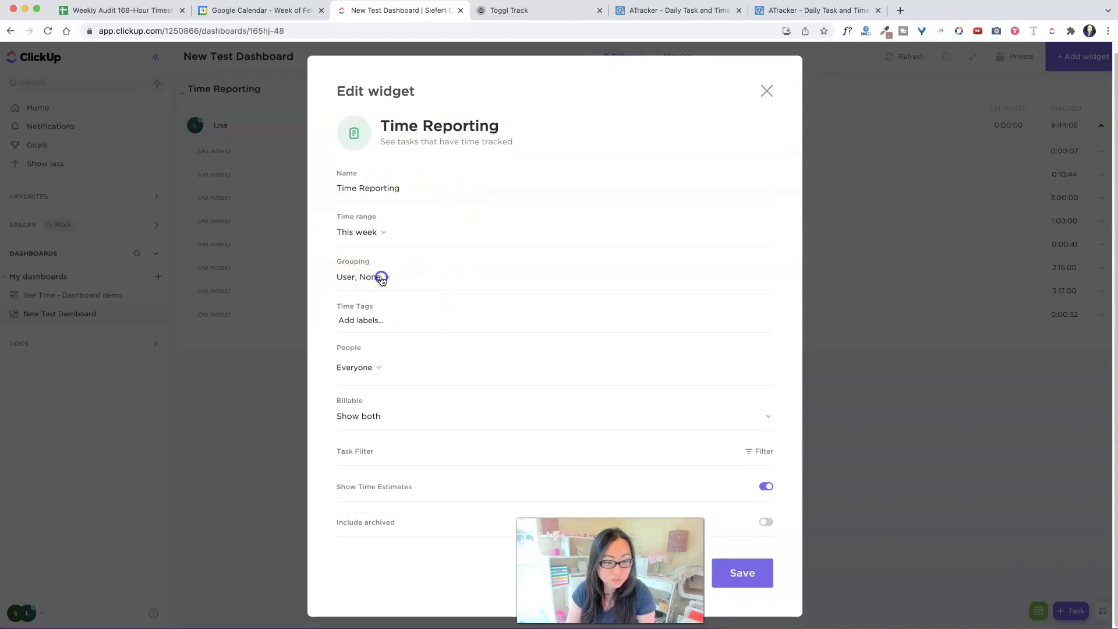
pyautogui.click(382, 278)
pyautogui.click(384, 359)
pyautogui.click(388, 438)
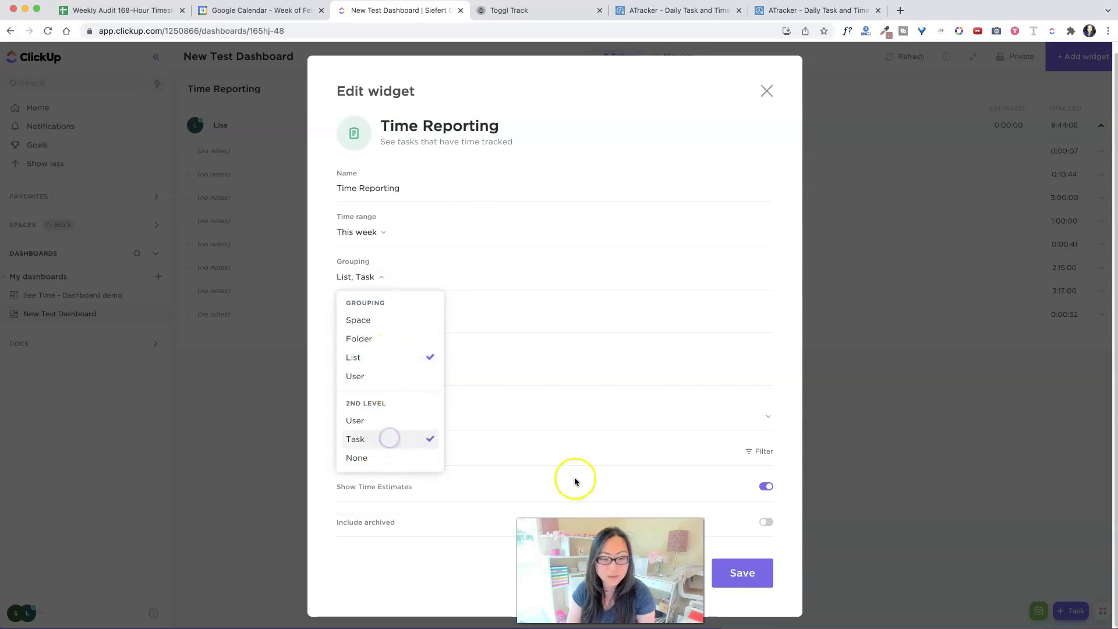
pyautogui.click(739, 582)
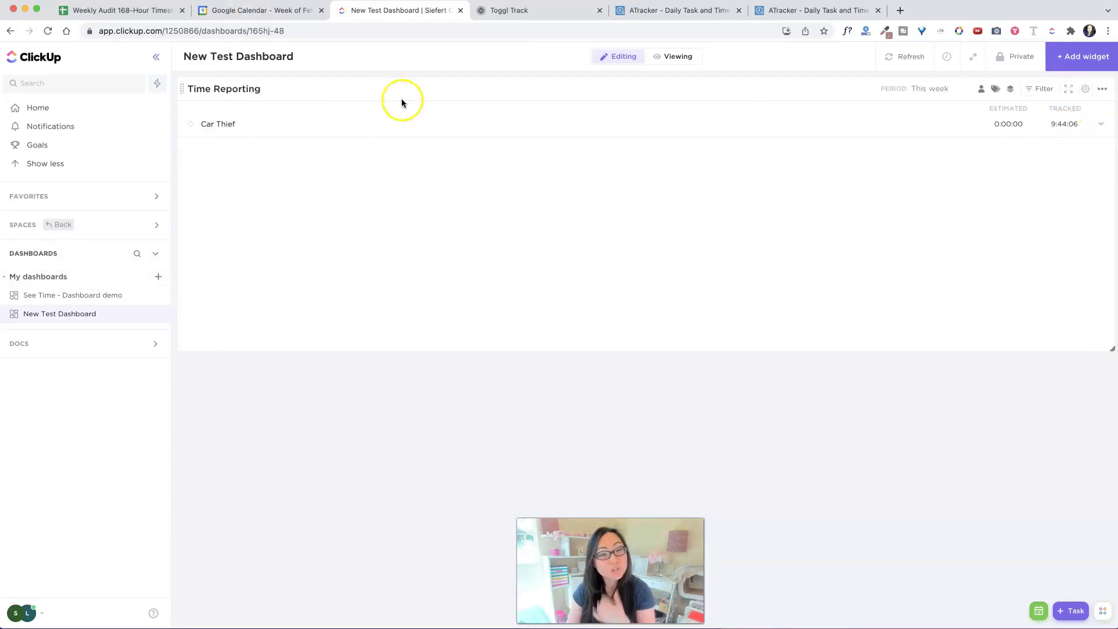
# Step: Go to the Car Thief list showing chapter times 0:11:33, 4:00:33 and 5:32:00
pyautogui.click(43, 230)
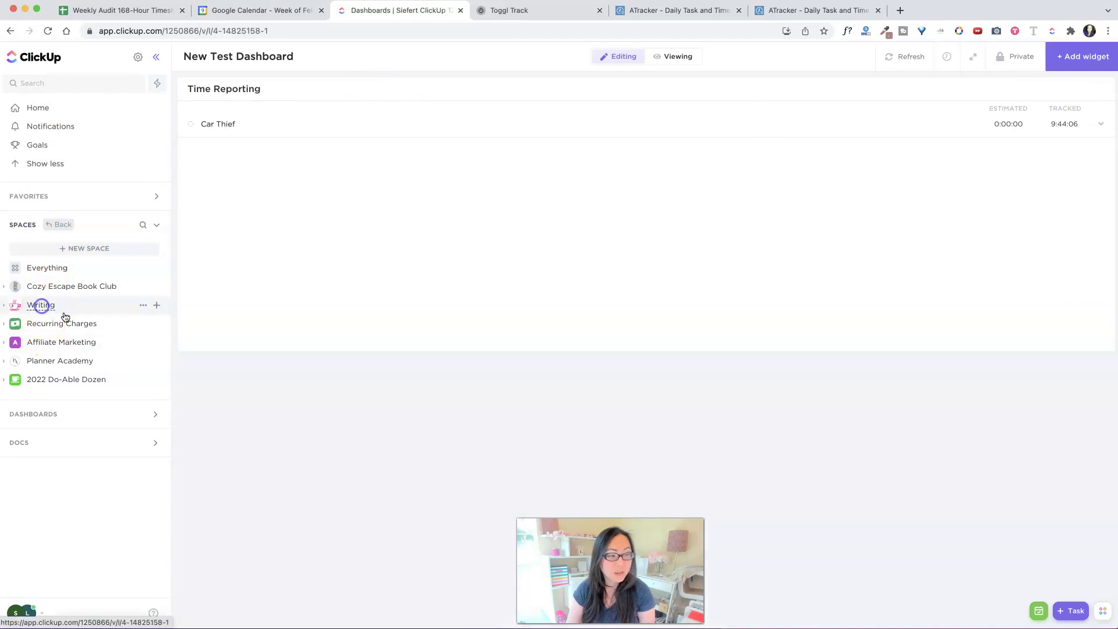
pyautogui.click(41, 306)
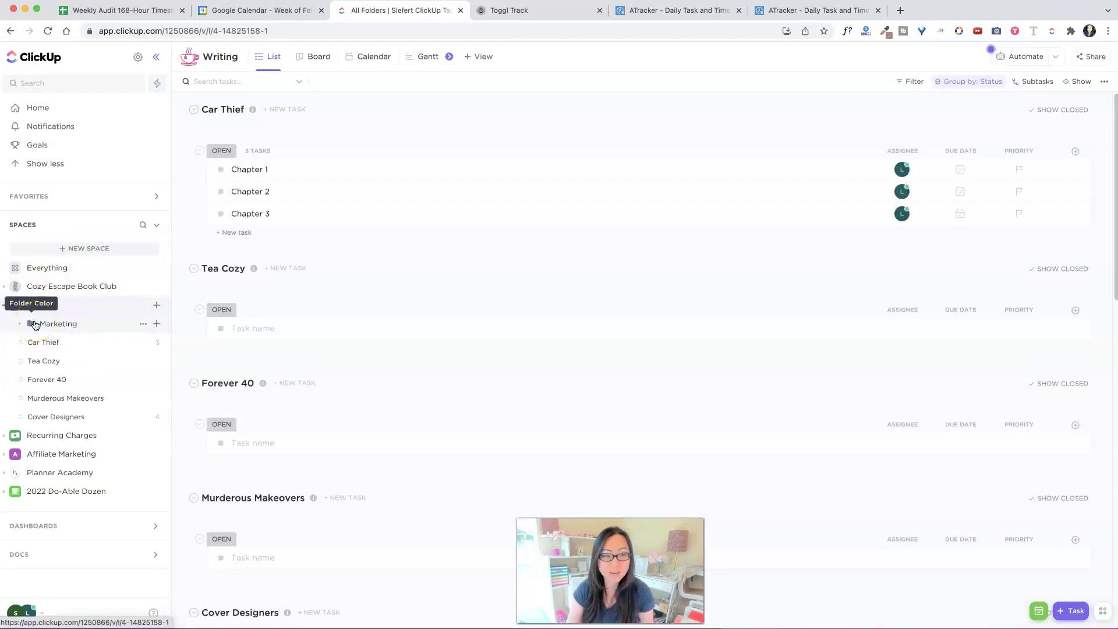
pyautogui.click(35, 325)
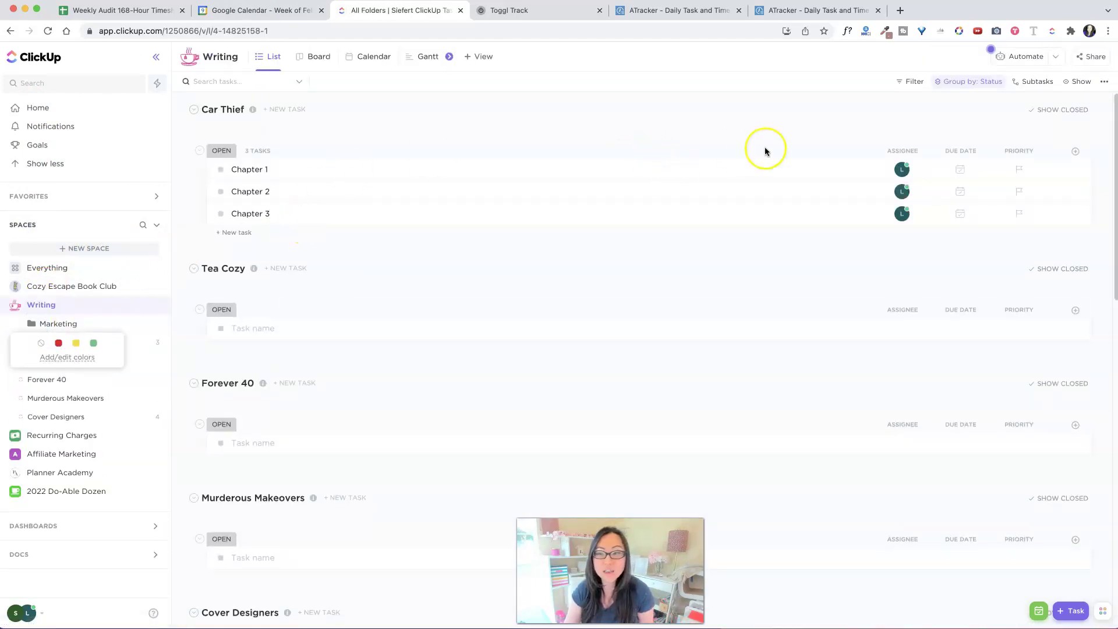
pyautogui.click(398, 161)
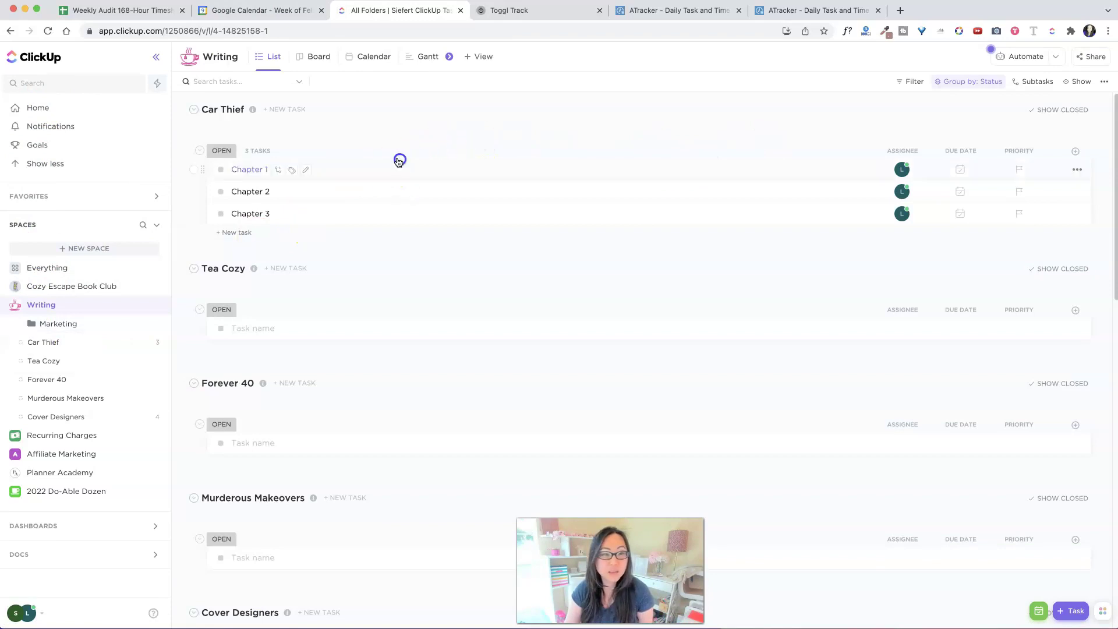
pyautogui.click(625, 183)
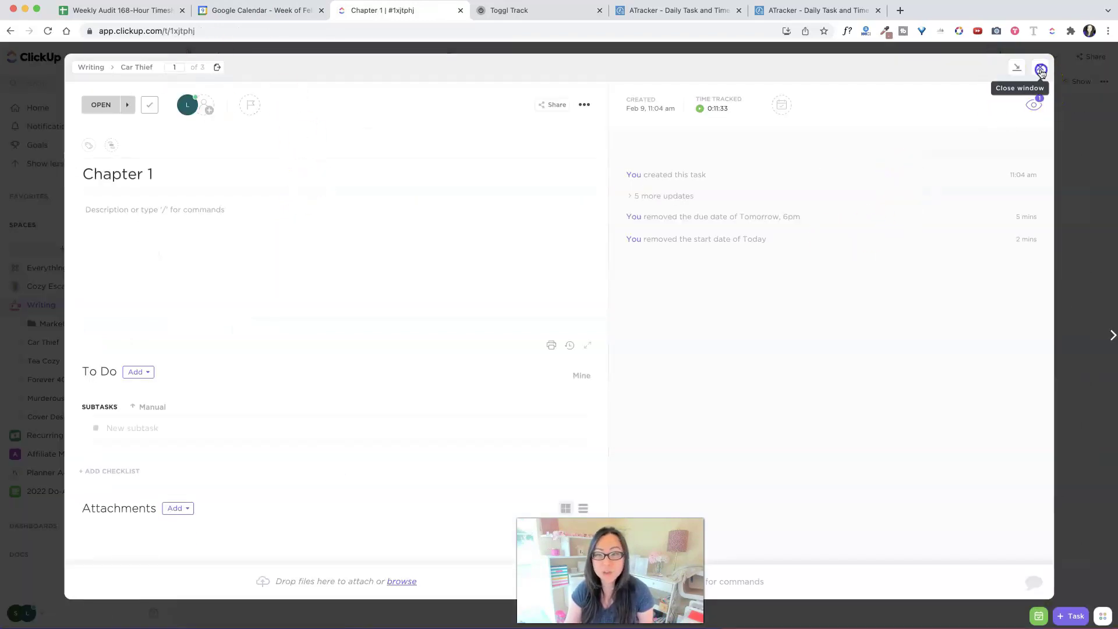
pyautogui.click(1041, 71)
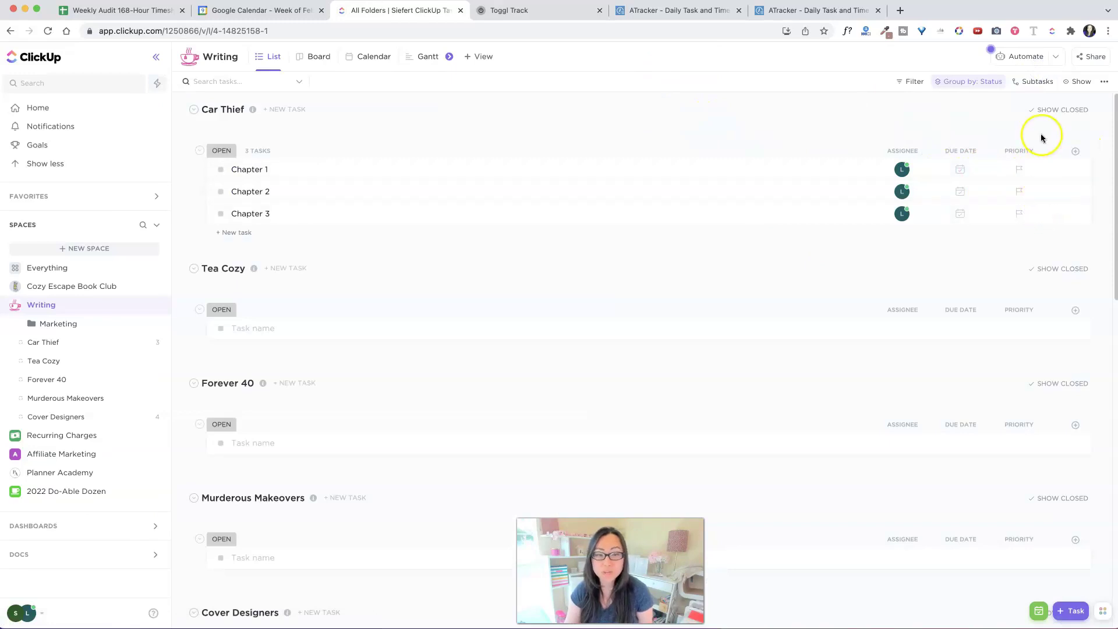
pyautogui.click(49, 345)
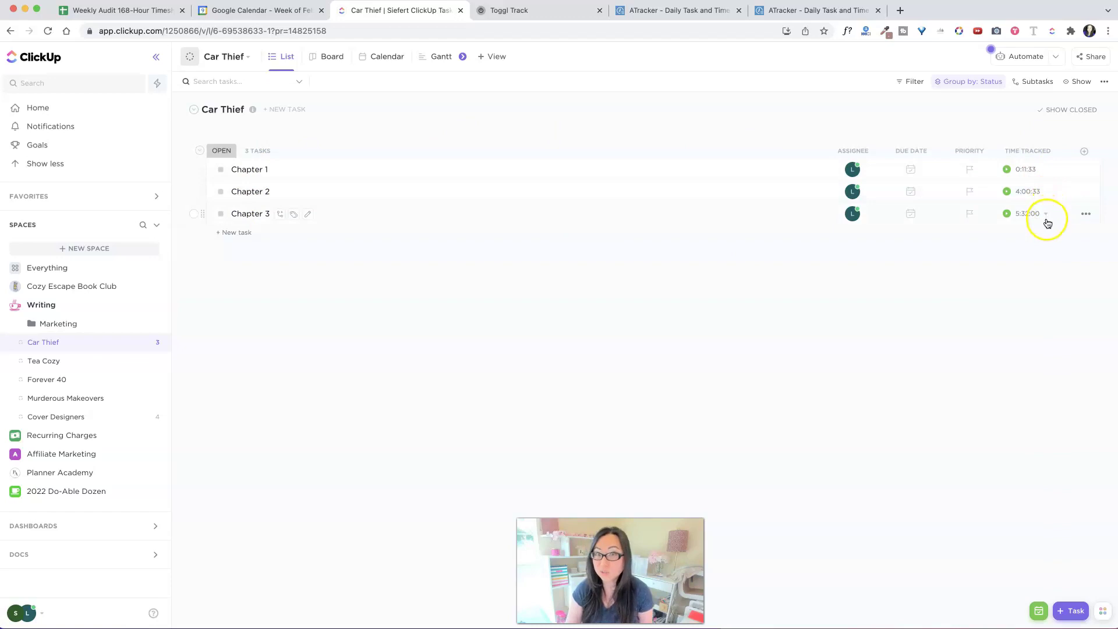
# Step: Open the Forever 40 list and add a task named 'Fake Chapter'
pyautogui.click(1085, 153)
pyautogui.scroll(-3, 1056, 356)
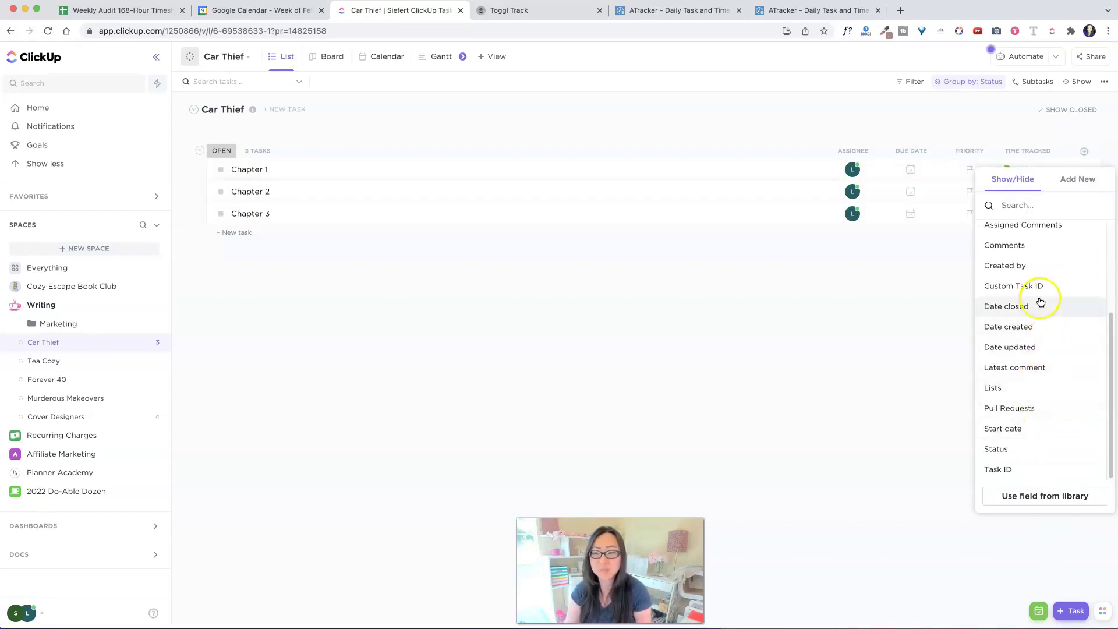
pyautogui.click(798, 365)
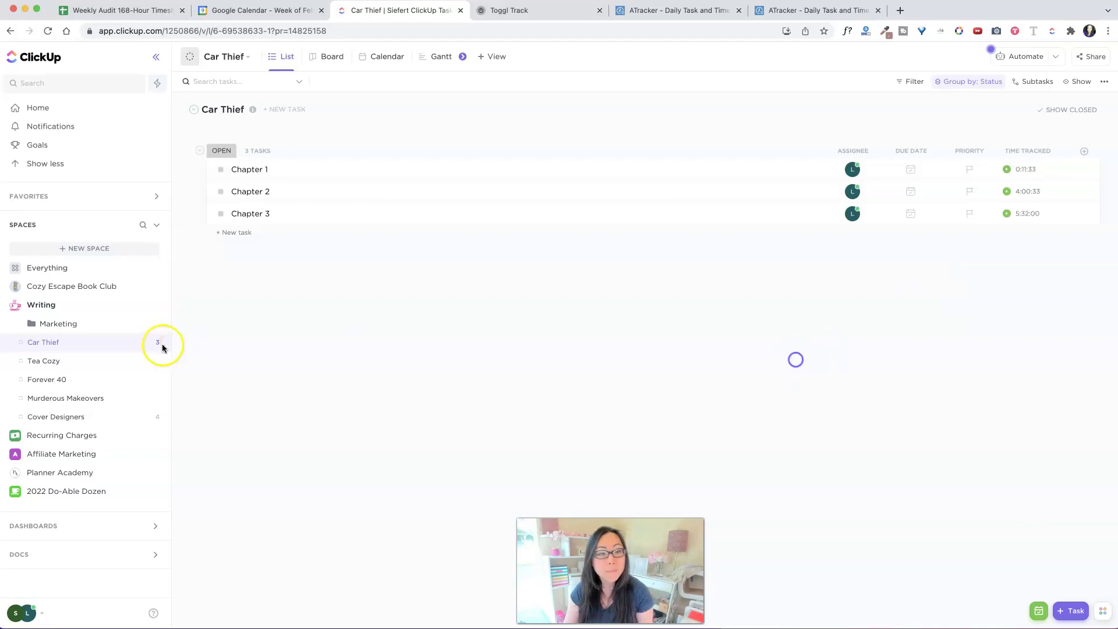
pyautogui.click(54, 361)
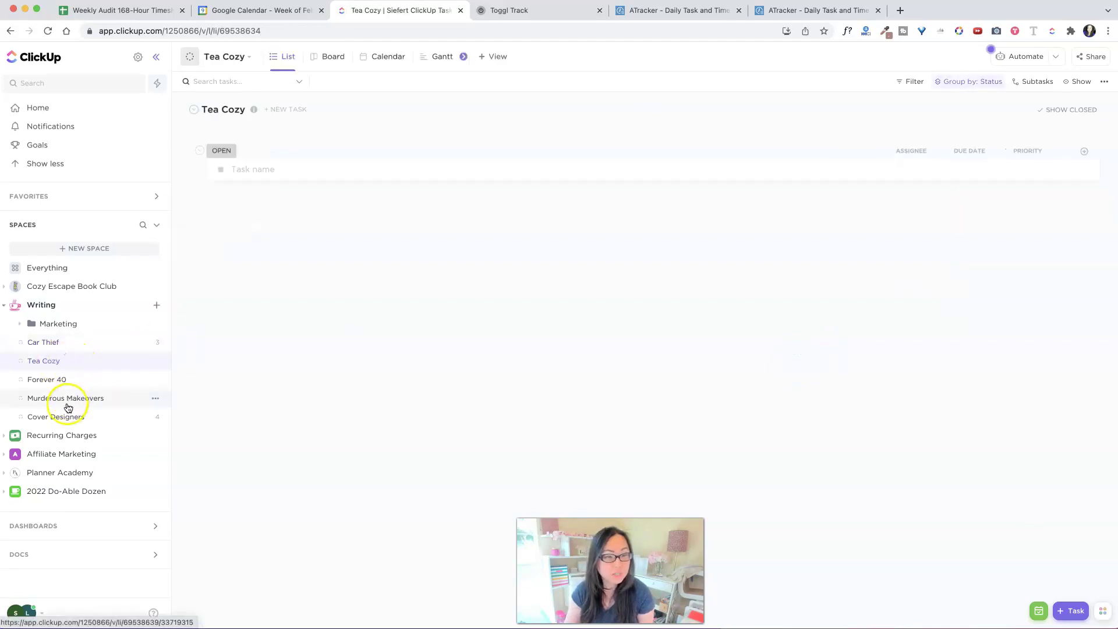
pyautogui.click(50, 377)
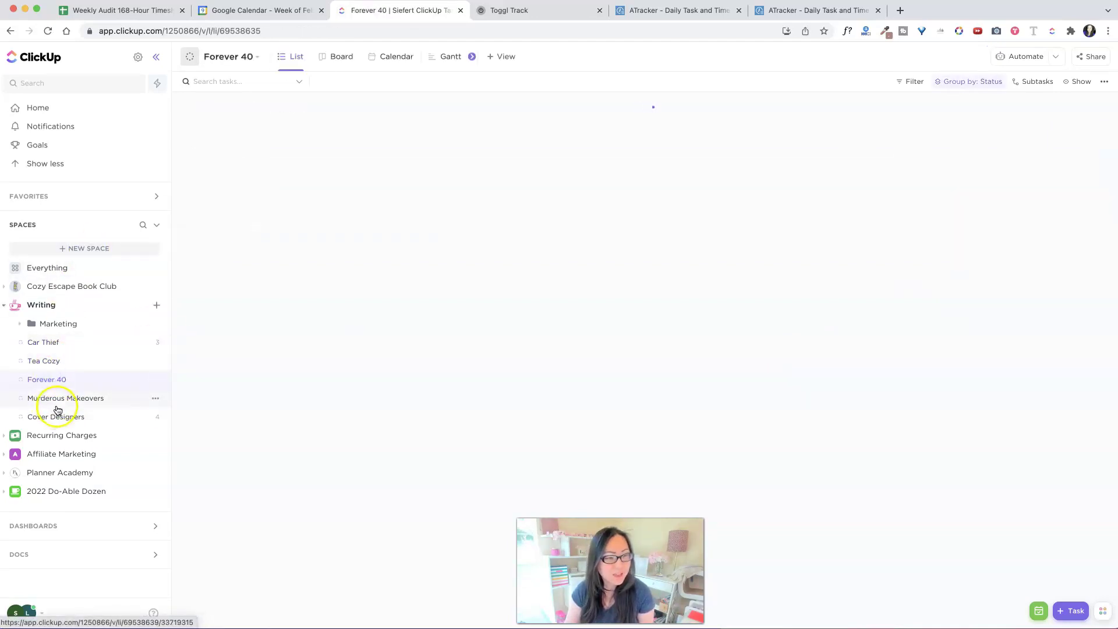
pyautogui.click(247, 169)
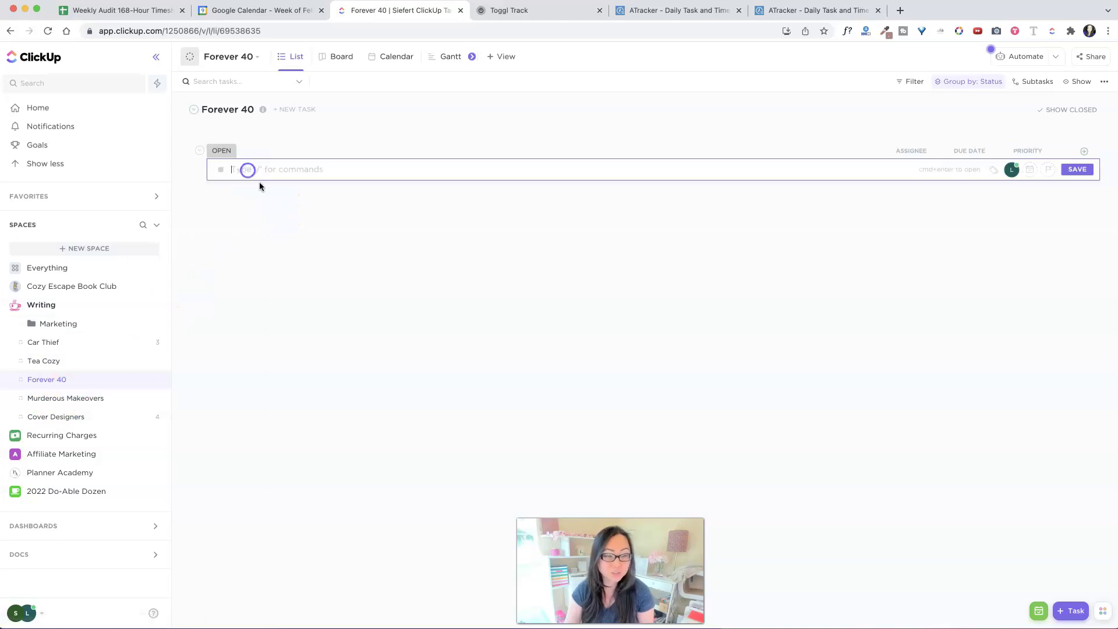
pyautogui.write('Fake Chapter')
pyautogui.press('Return')
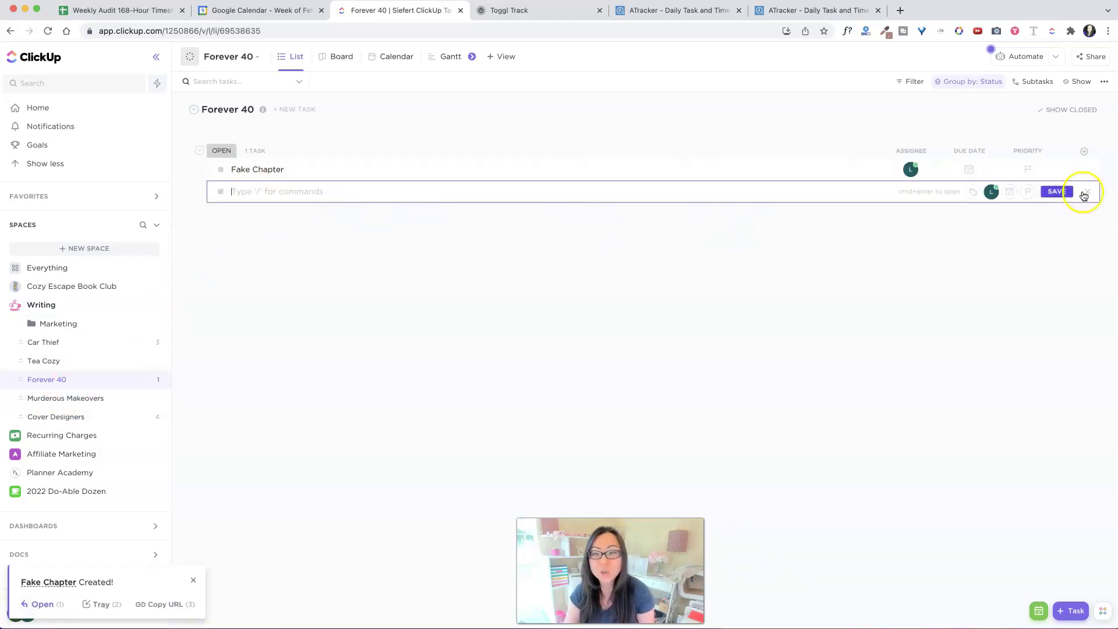
# Step: Add the Time tracked column to the Forever 40 list
pyautogui.click(1085, 154)
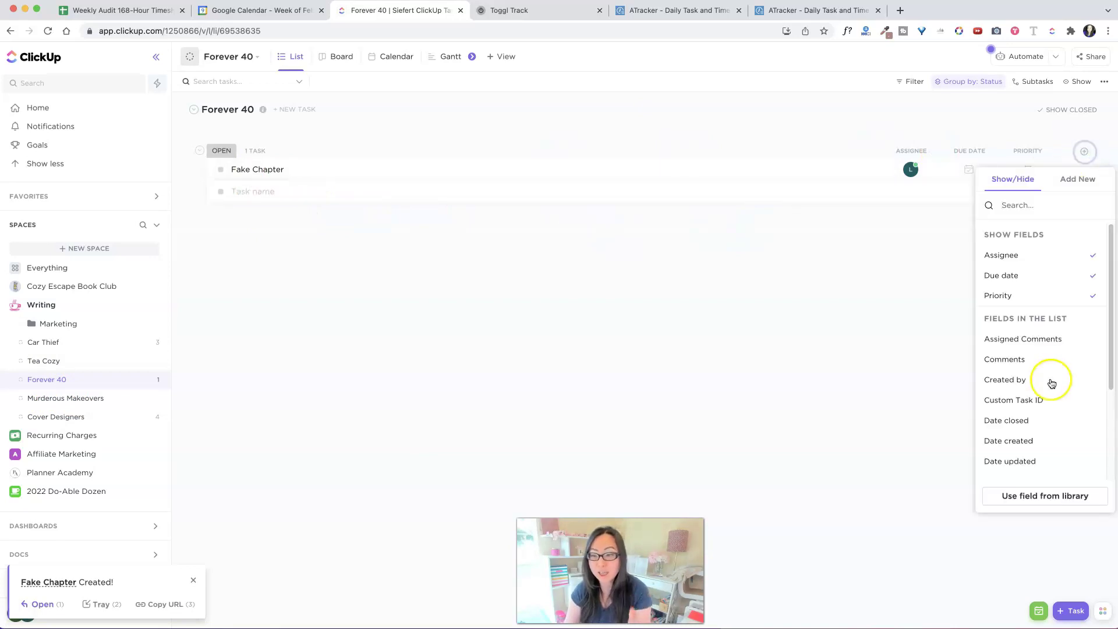
pyautogui.scroll(-3, 1051, 379)
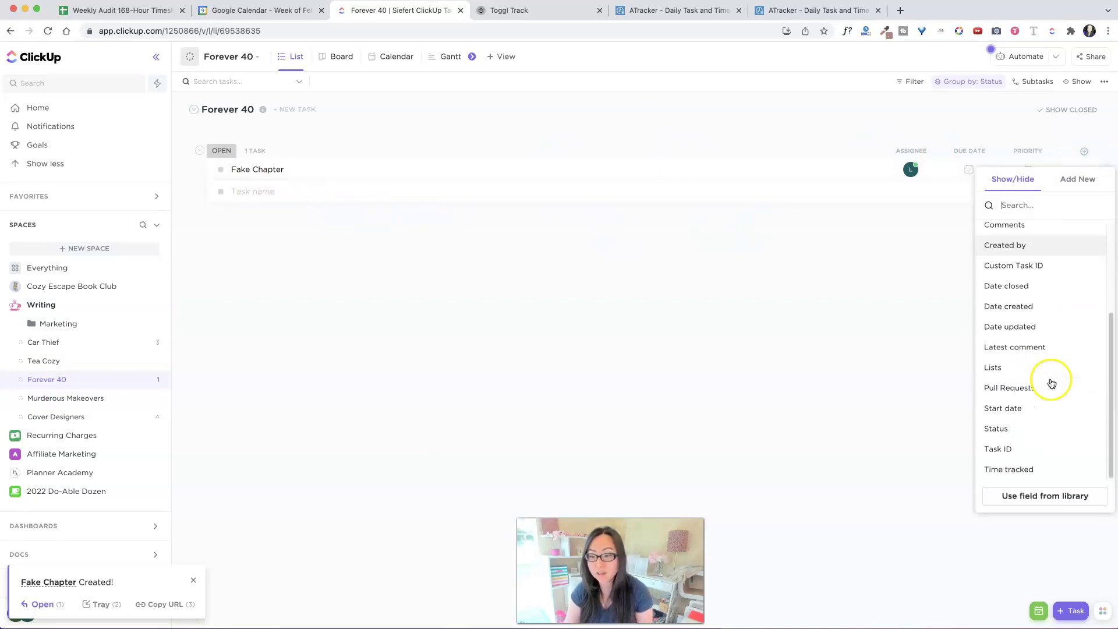
pyautogui.click(1040, 470)
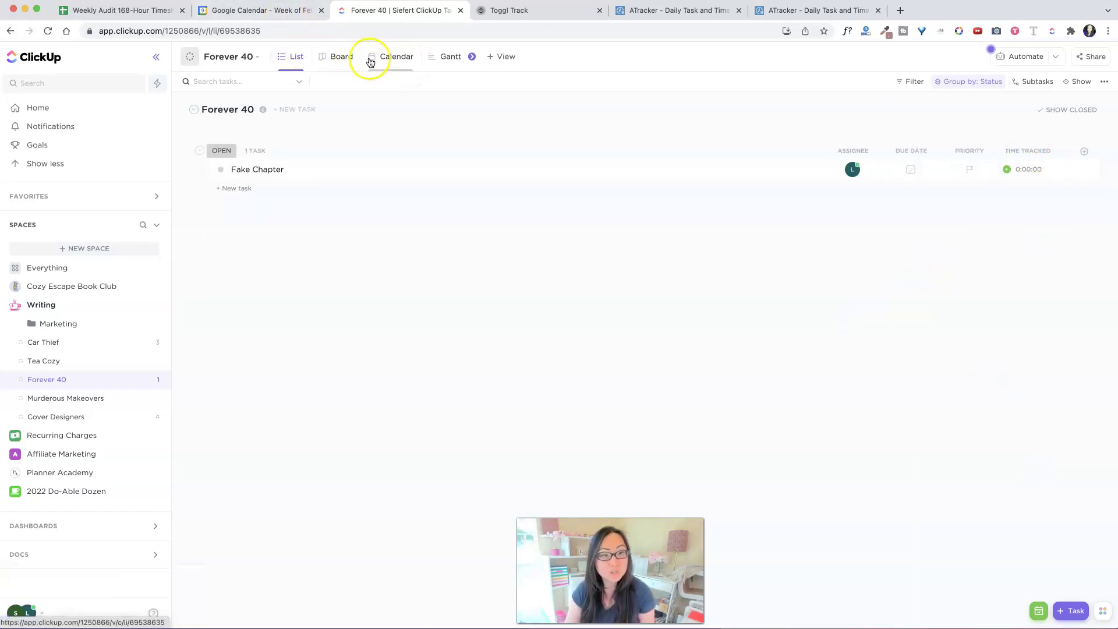
# Step: Switch the calendar to Week view and show the Car Thief tasks for Feb 6–12
pyautogui.click(390, 57)
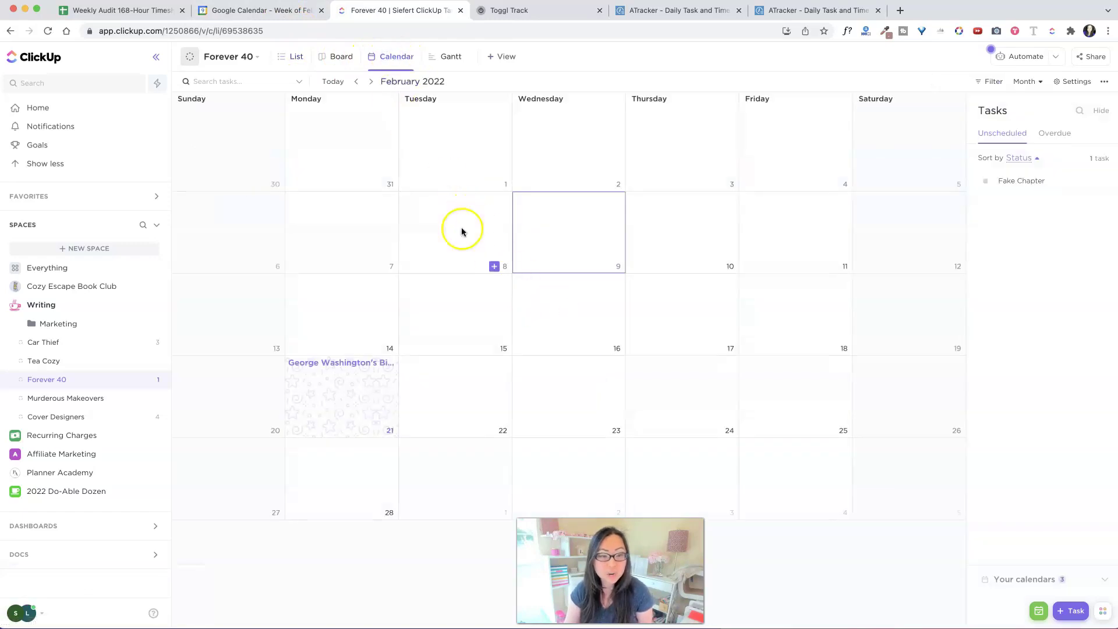
pyautogui.click(1027, 81)
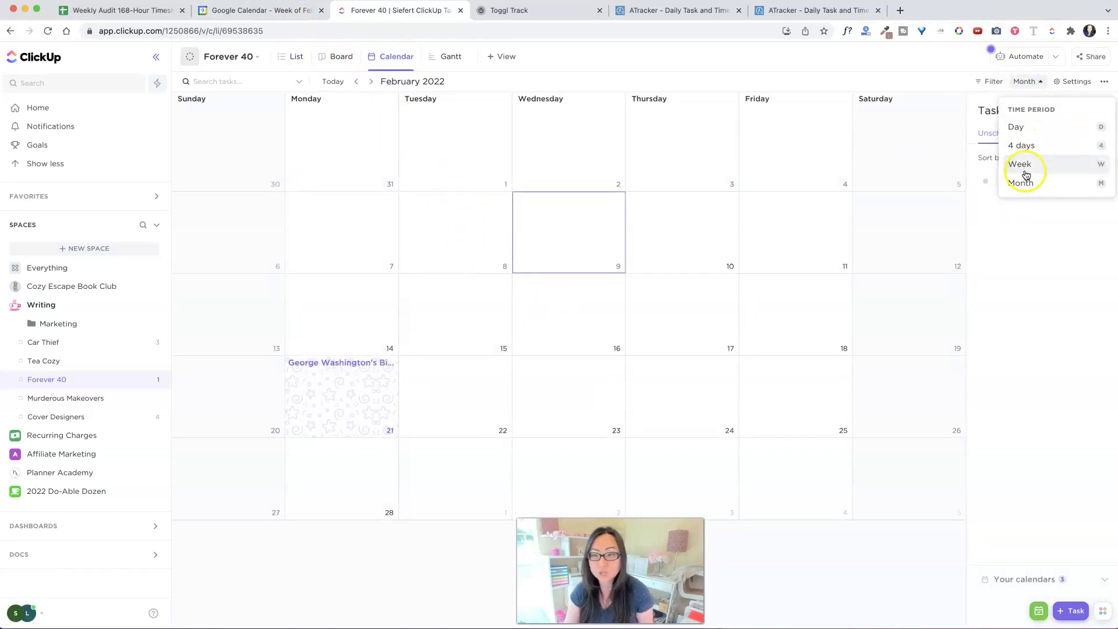
pyautogui.click(1021, 165)
pyautogui.click(93, 343)
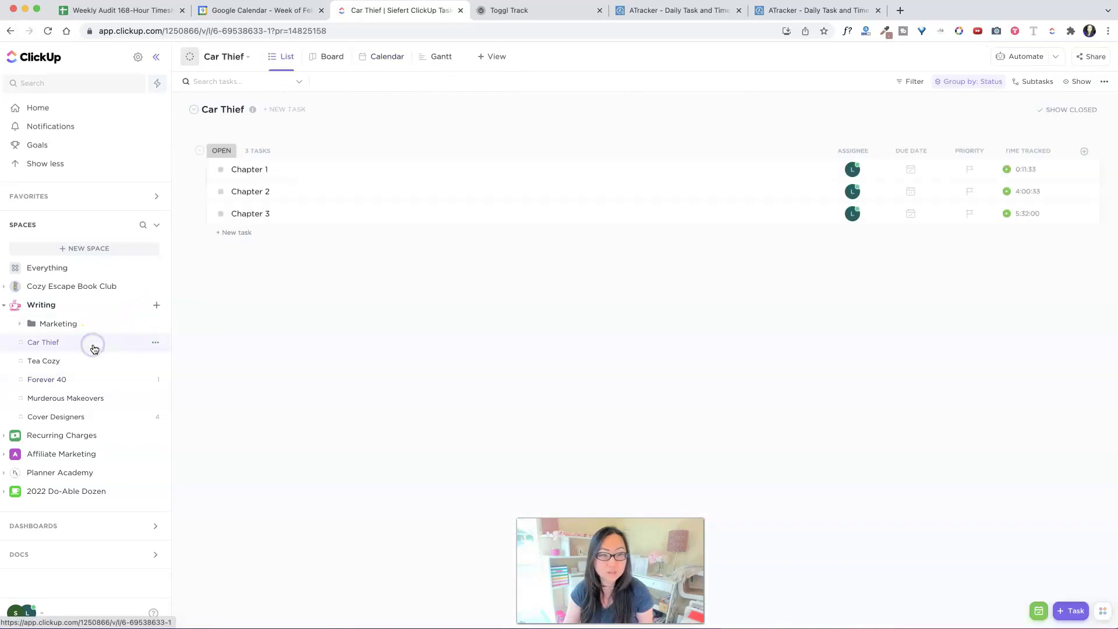
pyautogui.click(388, 57)
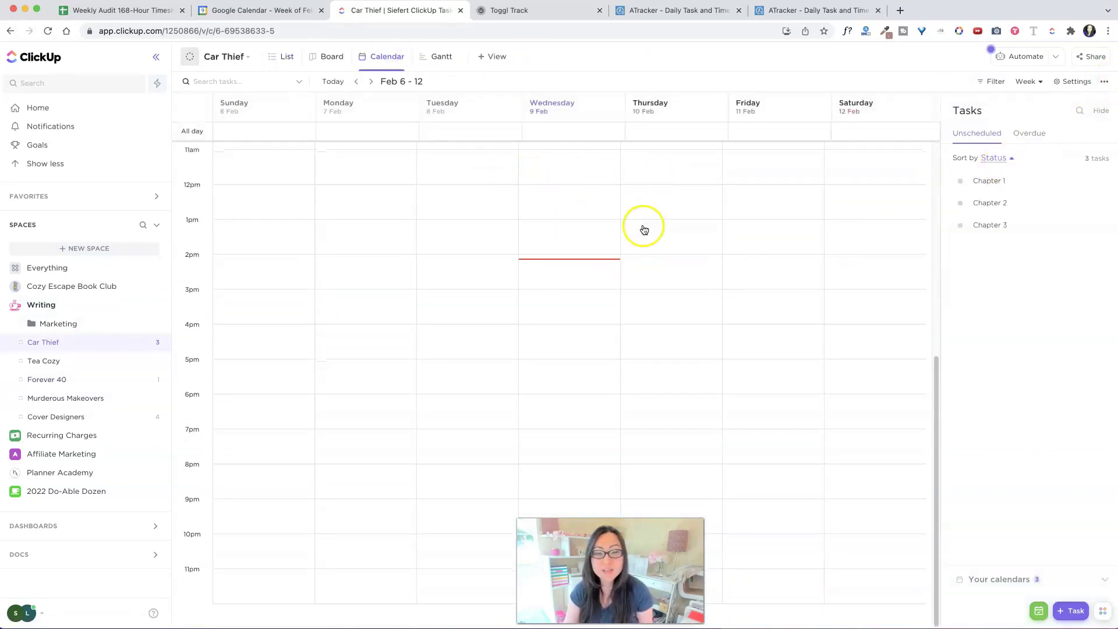
pyautogui.scroll(2, 644, 230)
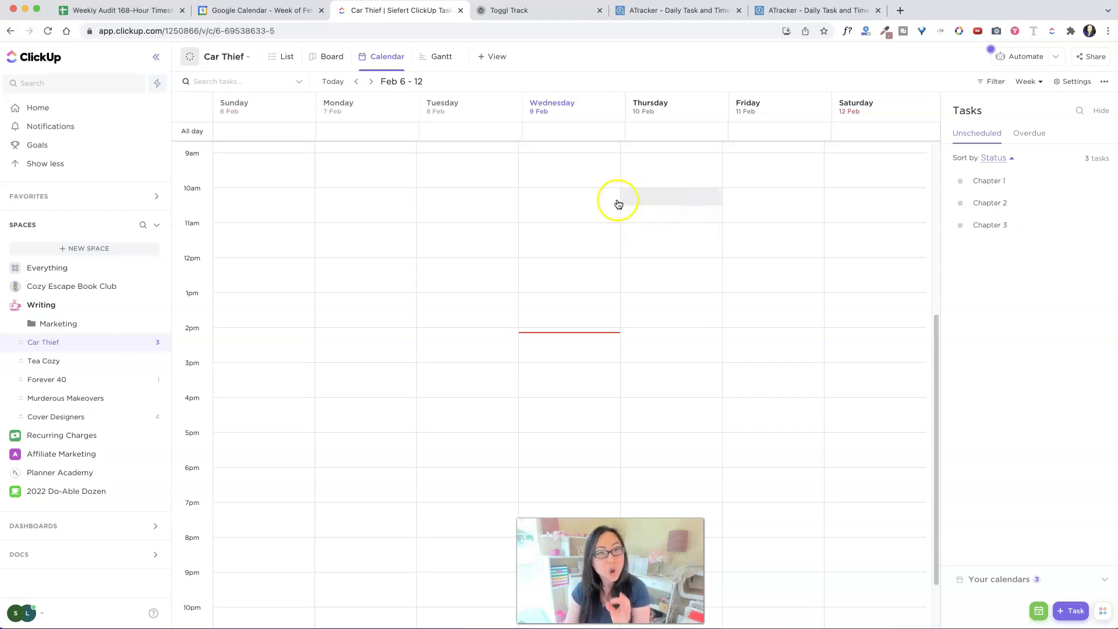
# Step: Give Chapter 1 a start date of Feb 7 and a due date of Feb 10
pyautogui.click(63, 351)
pyautogui.click(287, 57)
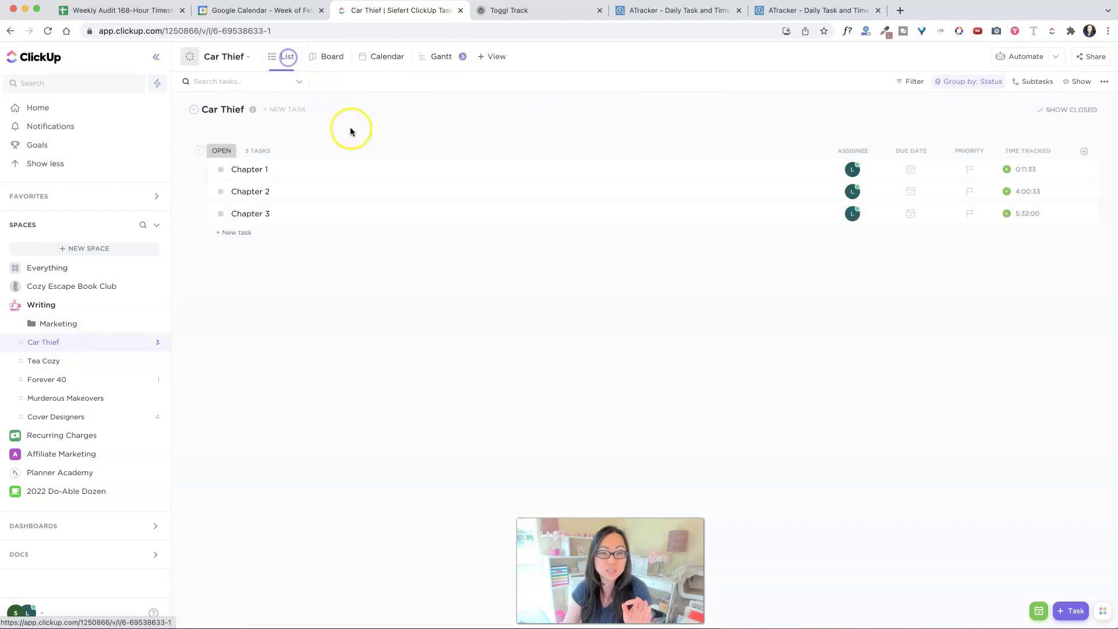
pyautogui.click(249, 170)
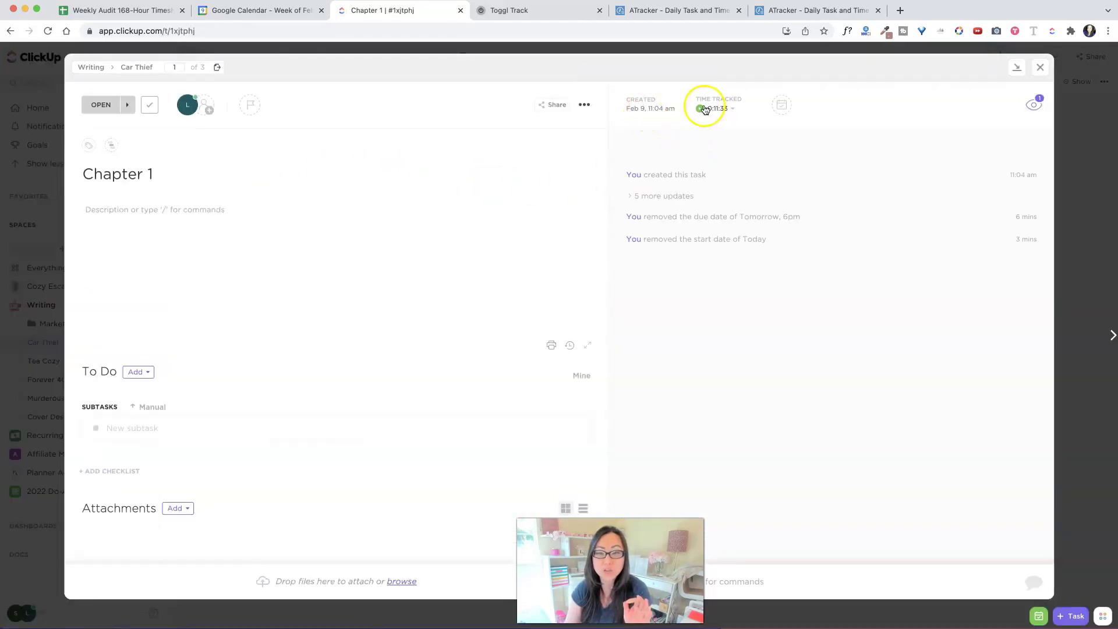
pyautogui.click(785, 108)
pyautogui.click(828, 134)
pyautogui.click(884, 212)
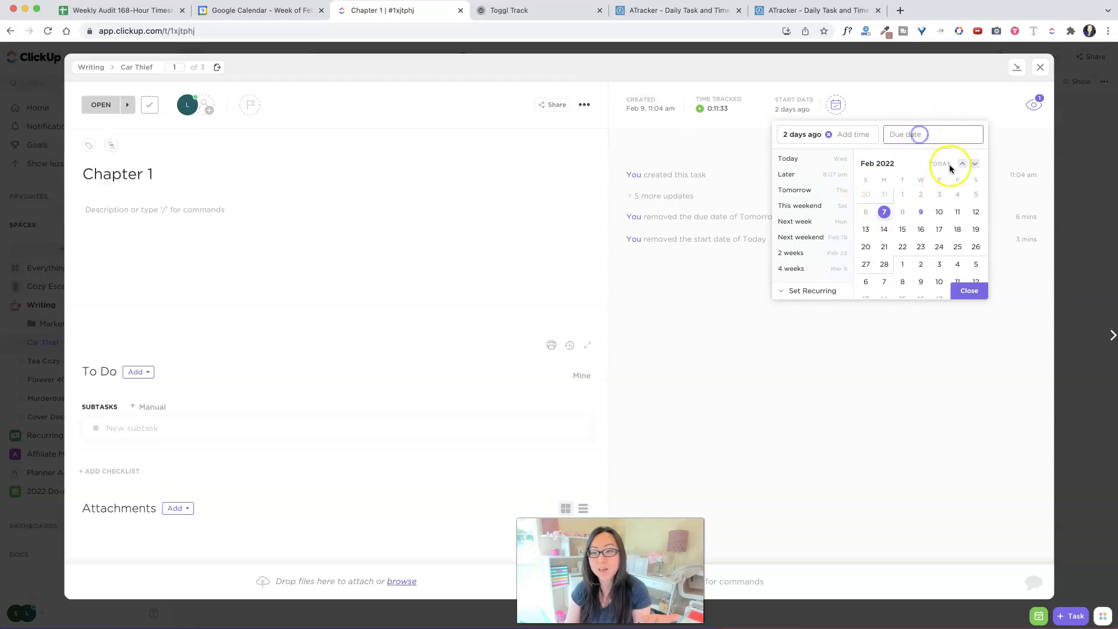
pyautogui.click(939, 213)
pyautogui.click(966, 289)
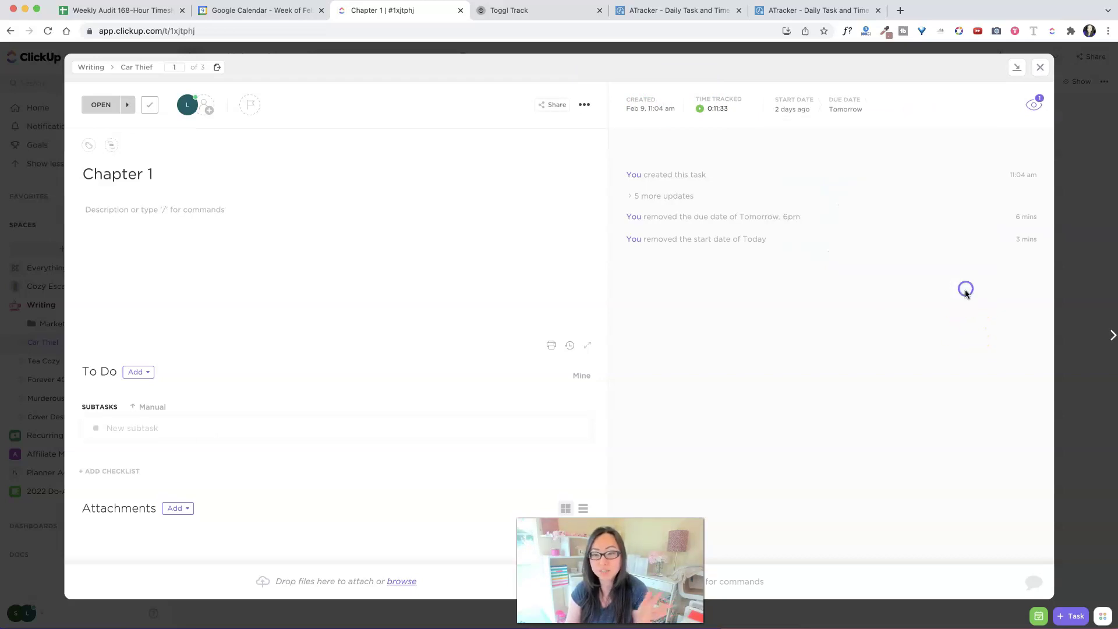
pyautogui.click(1040, 67)
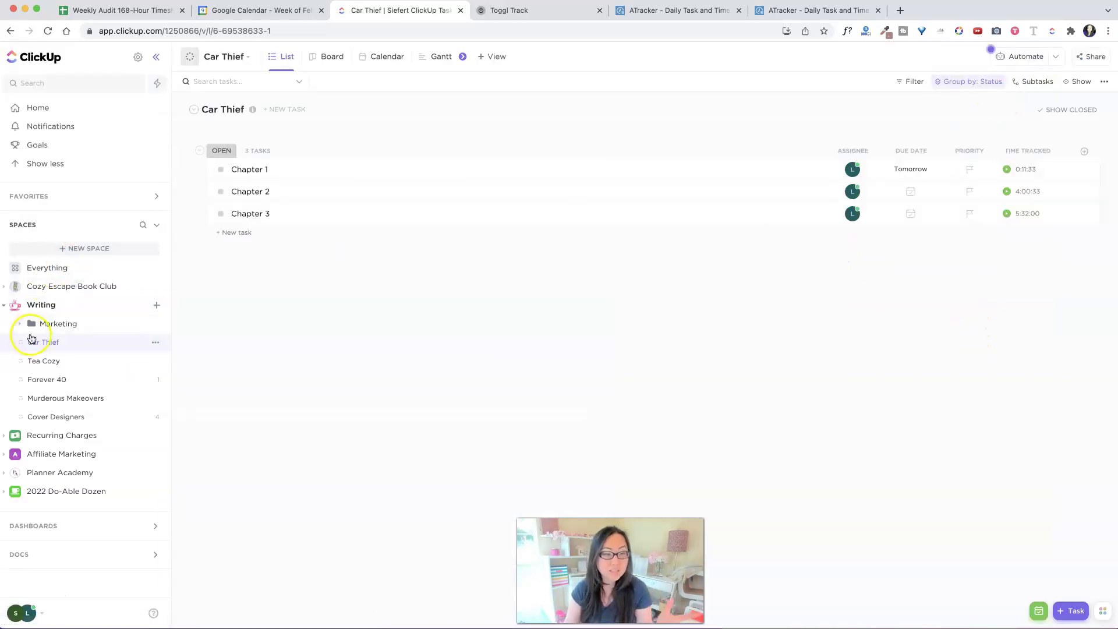
# Step: Check Chapter 1's Feb 7–10 bar on the Car Thief calendar
pyautogui.click(387, 56)
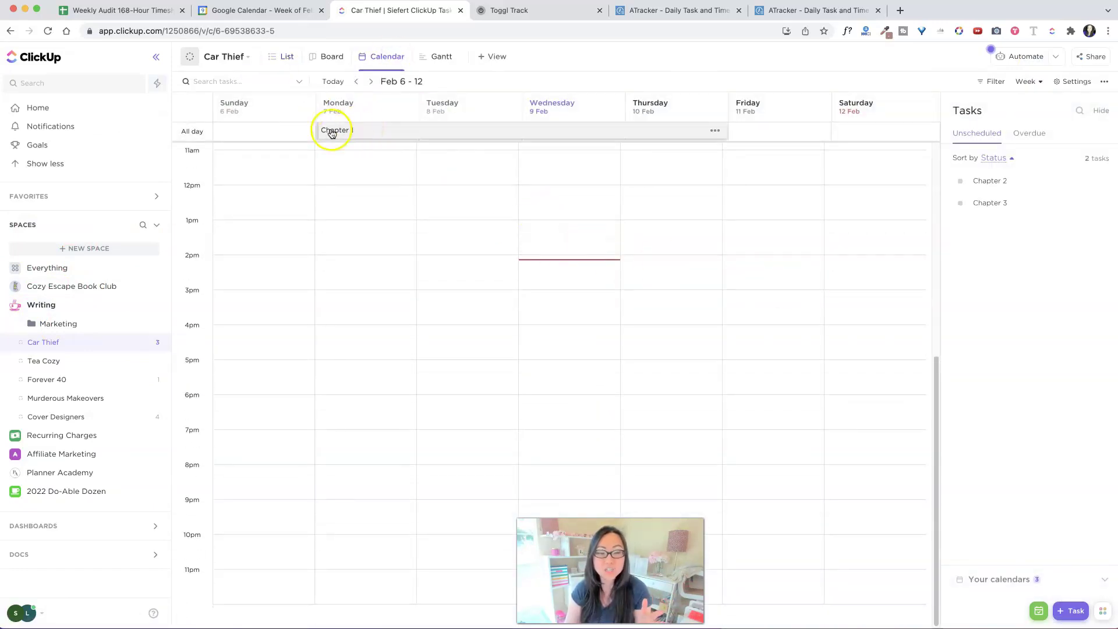
pyautogui.click(333, 132)
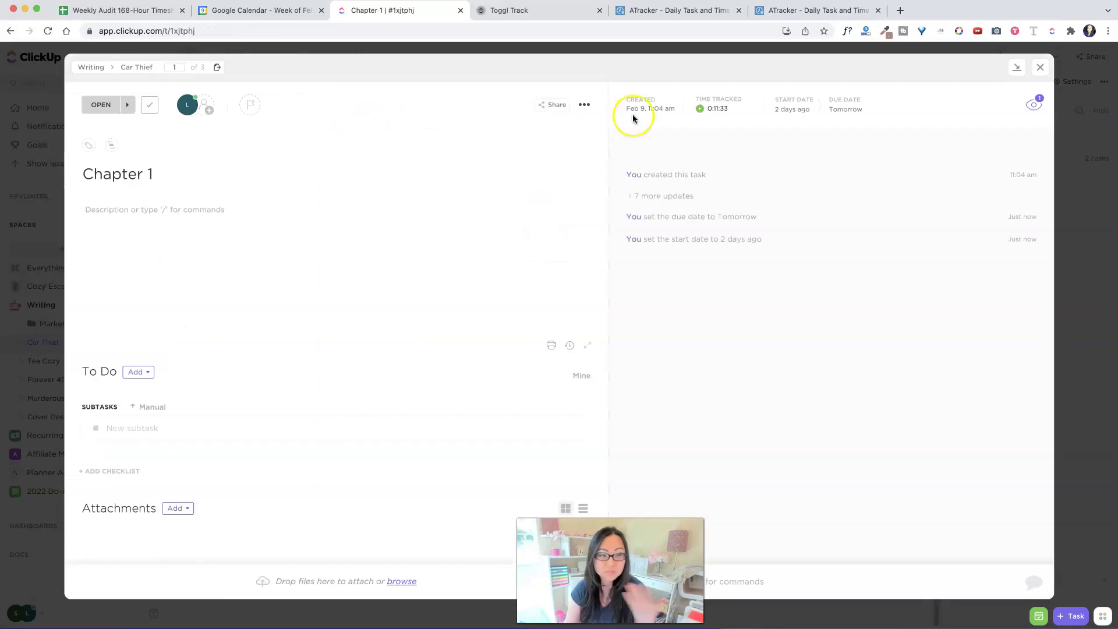
pyautogui.click(1041, 67)
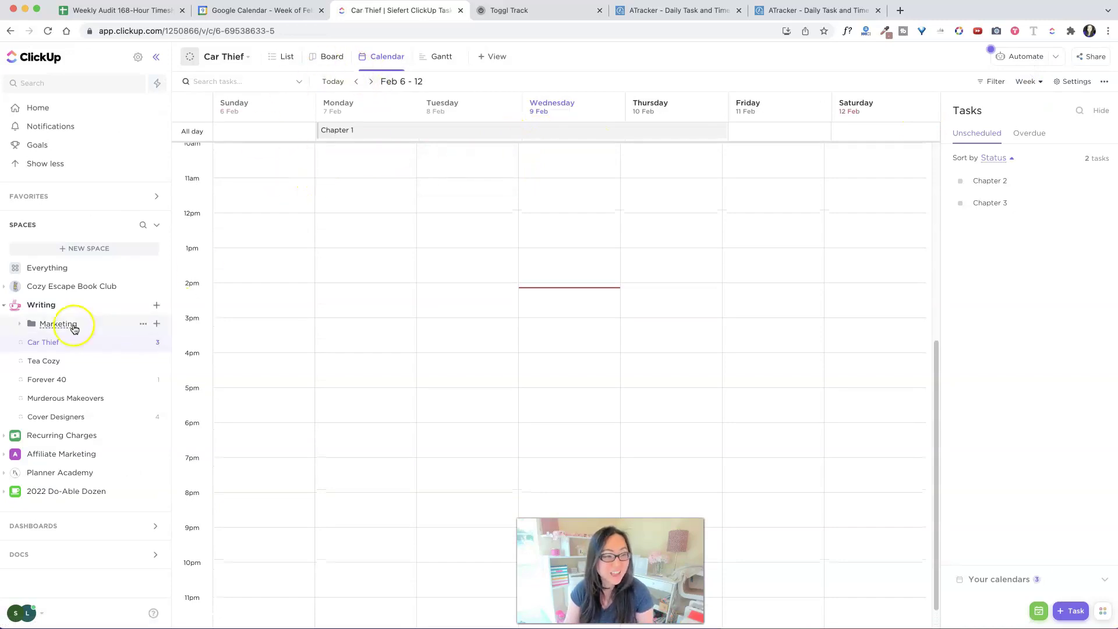
# Step: Set Chapter 2's start date to Feb 9 and return to the Car Thief calendar
pyautogui.click(53, 344)
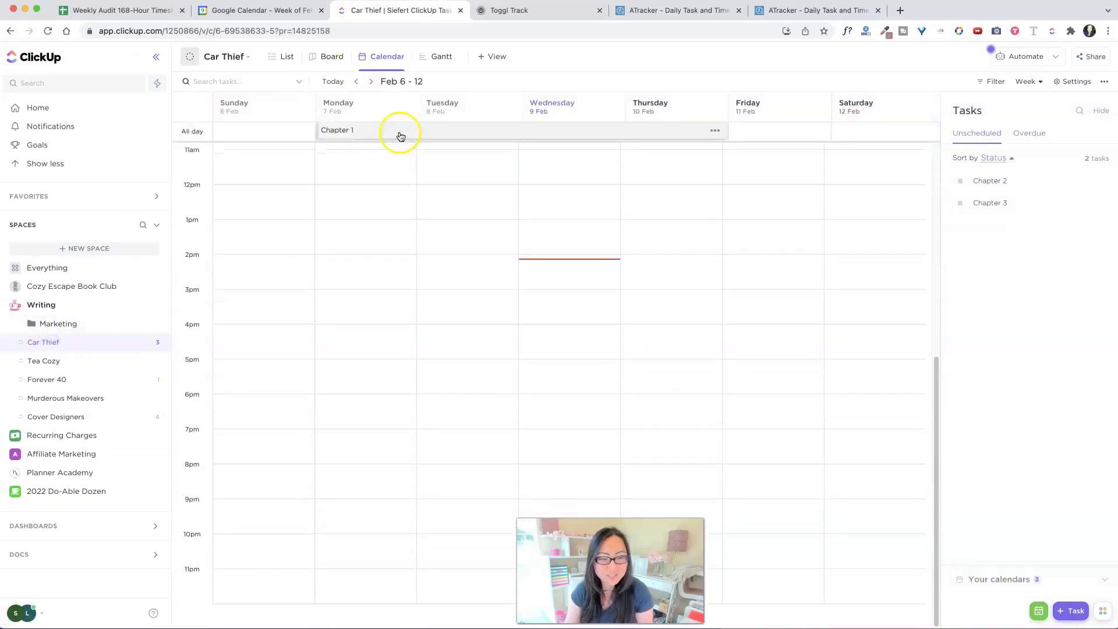
pyautogui.click(282, 56)
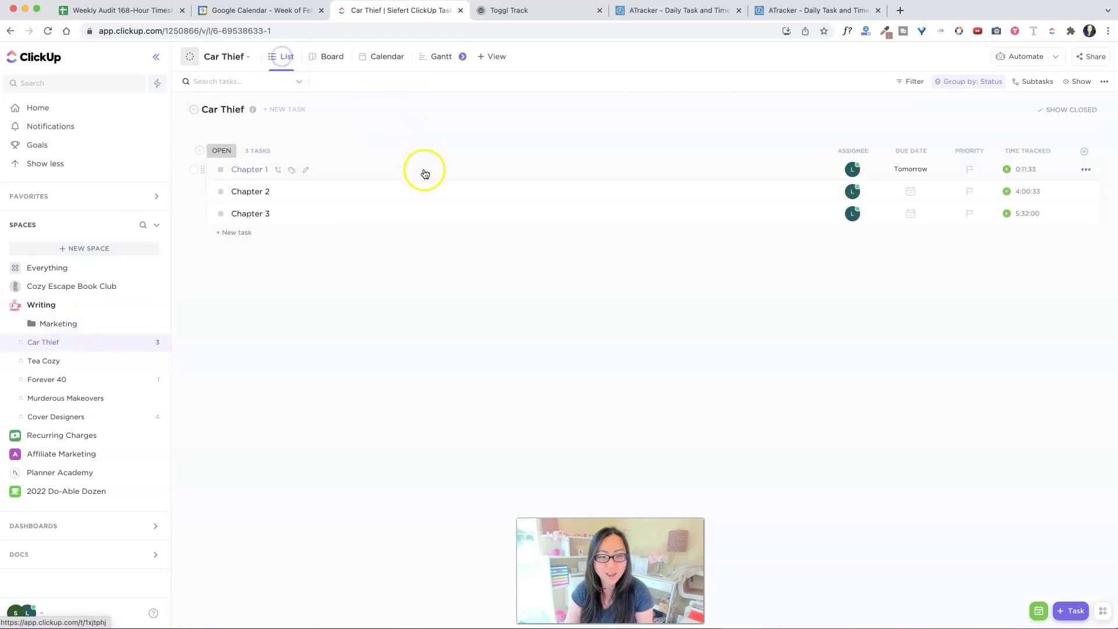
pyautogui.click(244, 190)
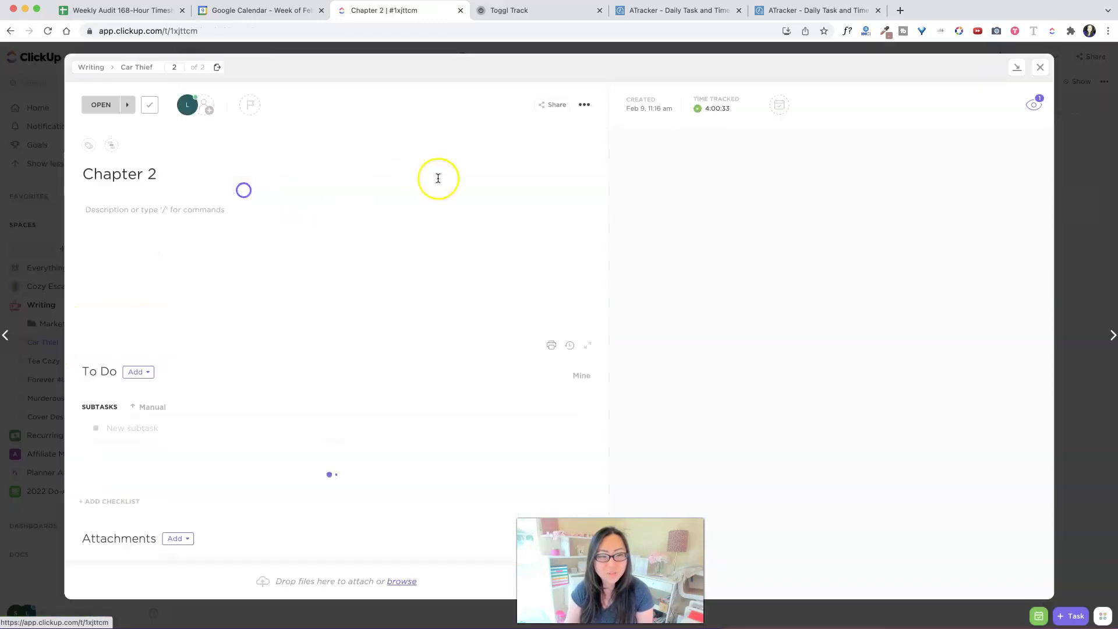
pyautogui.click(780, 105)
pyautogui.click(814, 133)
pyautogui.click(918, 212)
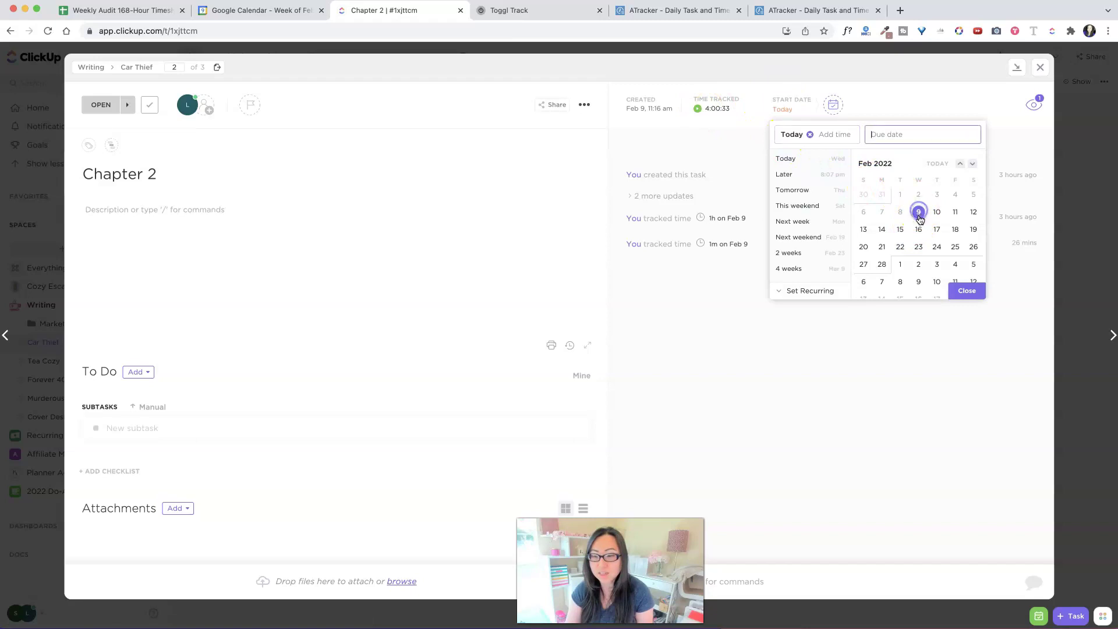
pyautogui.click(967, 291)
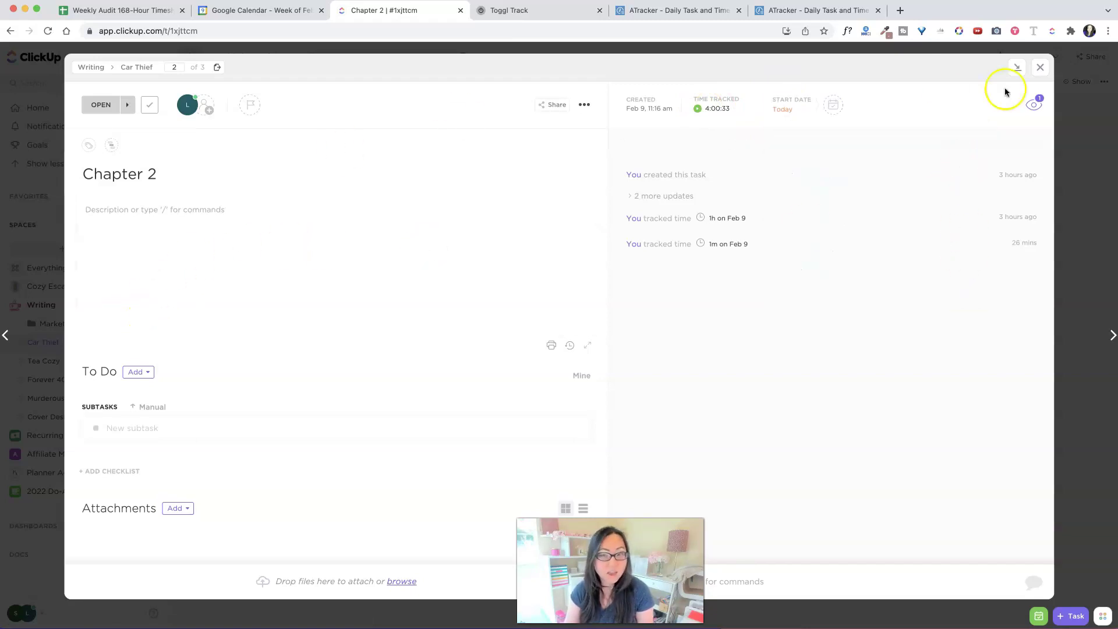
pyautogui.click(1041, 67)
pyautogui.click(389, 56)
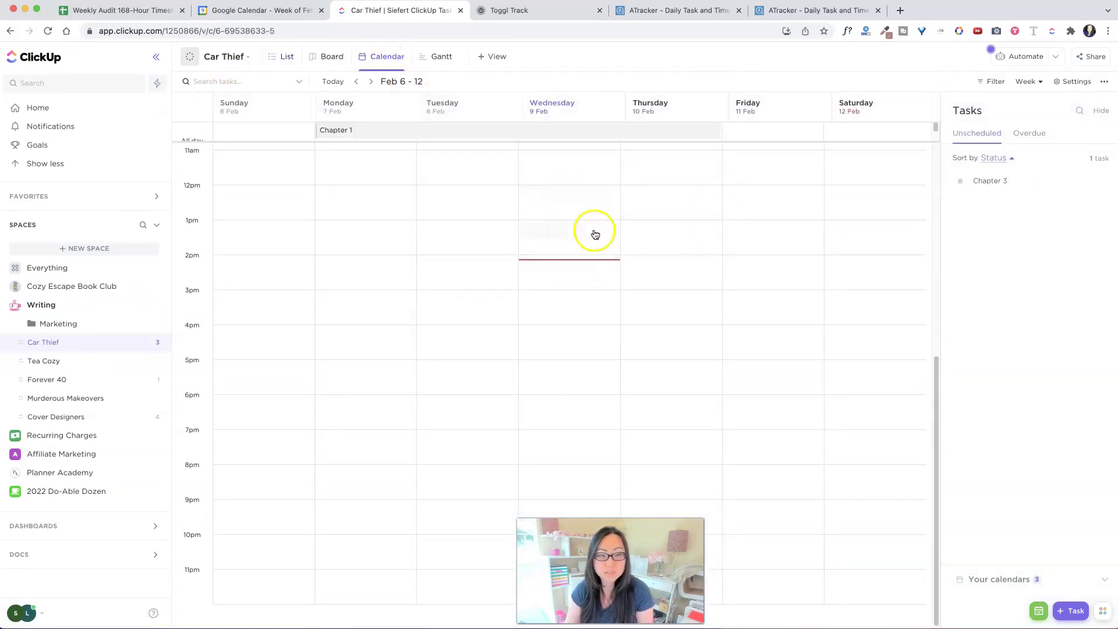
# Step: Turn on Time Tracked for calendar task cards and reload, showing Chapter 1 12m and Chapter 2 4h 1m
pyautogui.scroll(5, 597, 233)
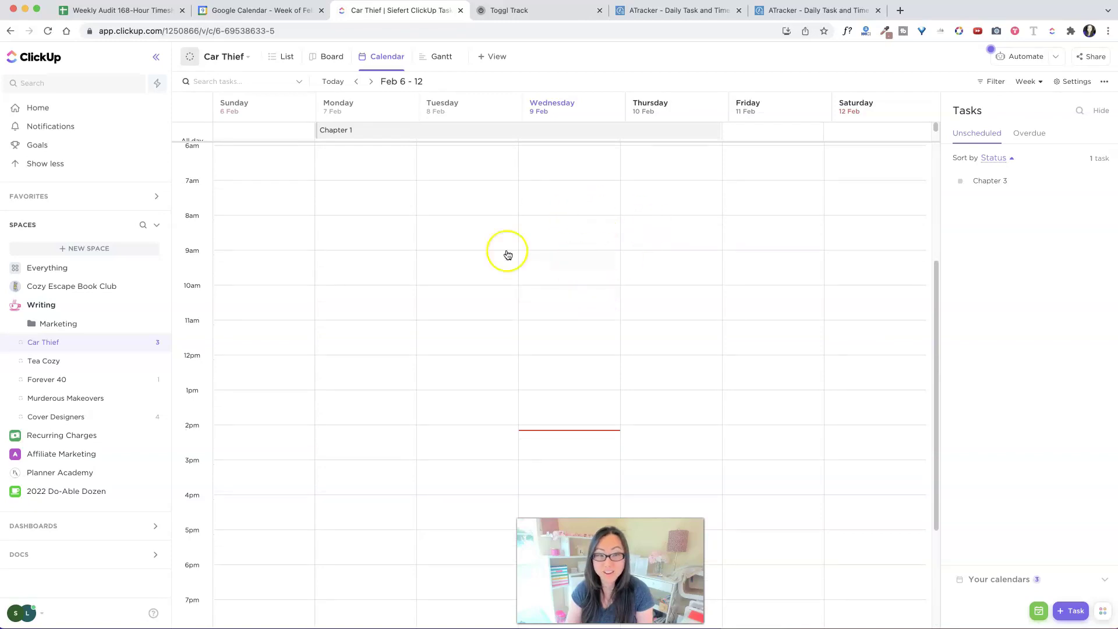
pyautogui.click(1063, 83)
pyautogui.scroll(-6, 1045, 271)
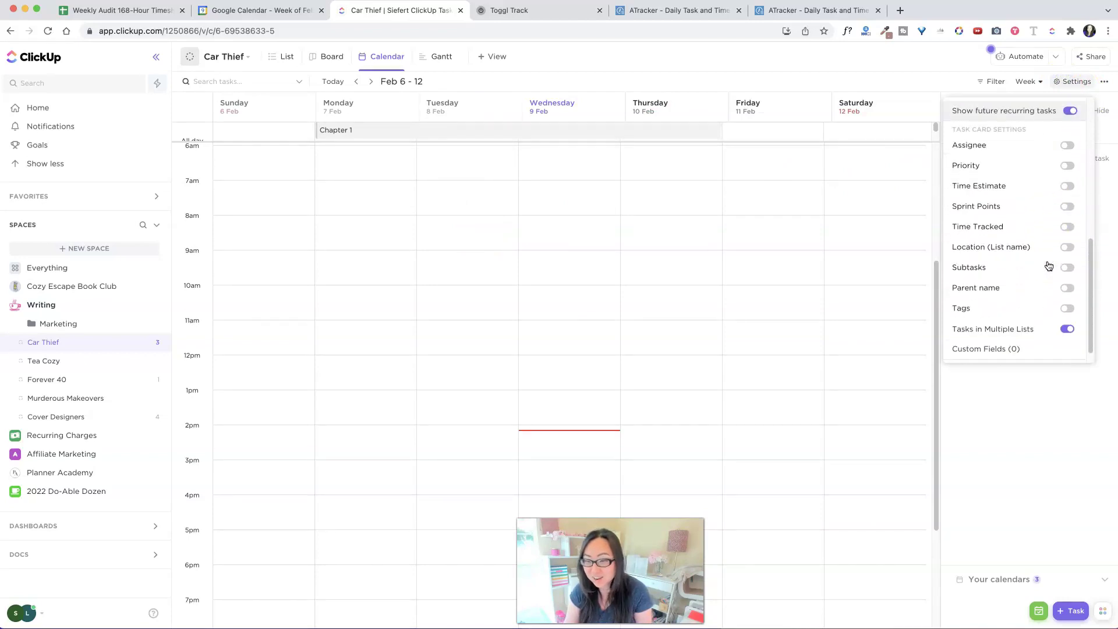
pyautogui.click(1067, 226)
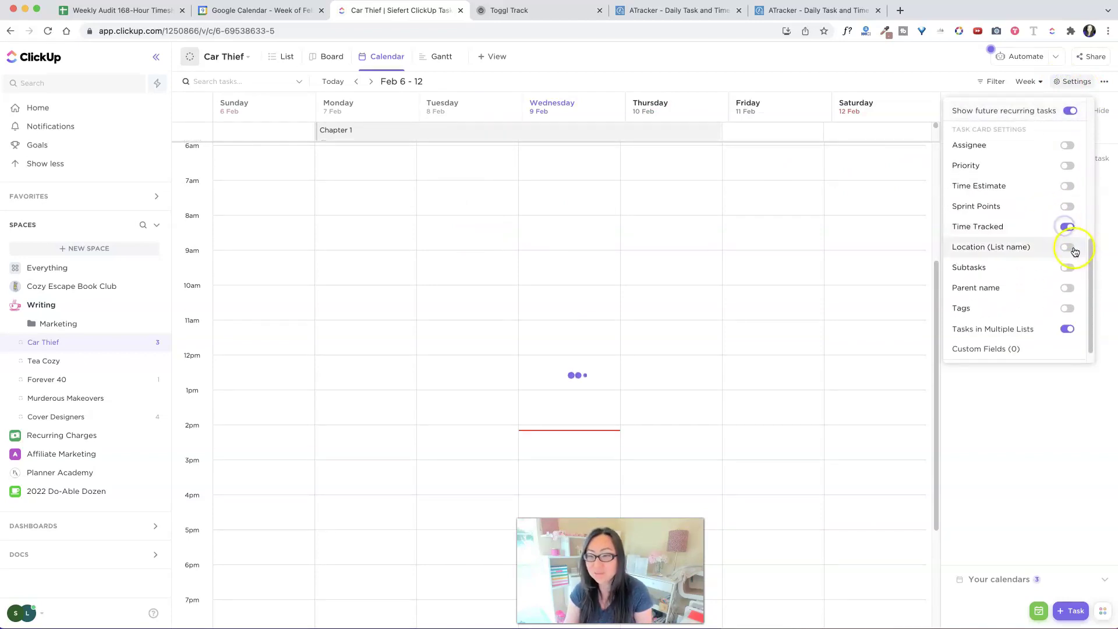
pyautogui.click(715, 239)
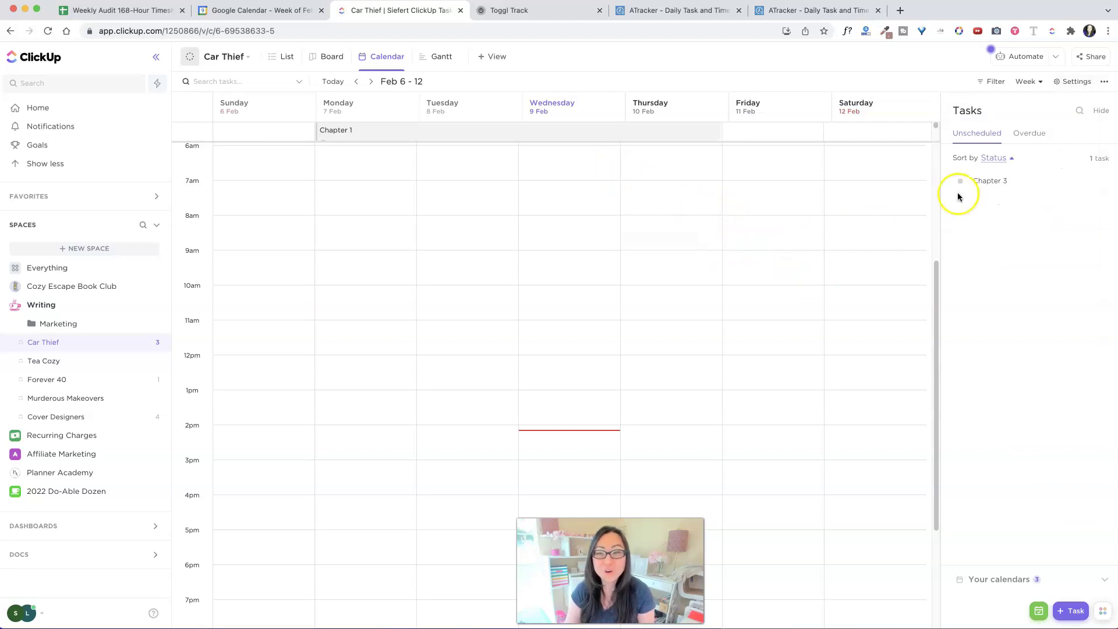
pyautogui.scroll(1, 620, 276)
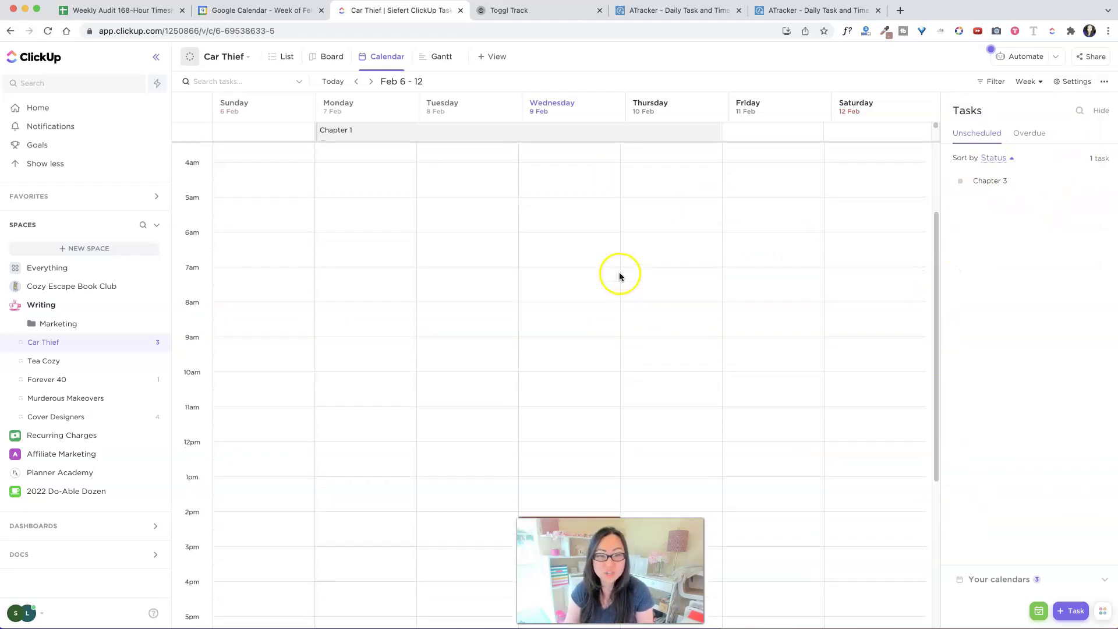
pyautogui.scroll(-5, 620, 276)
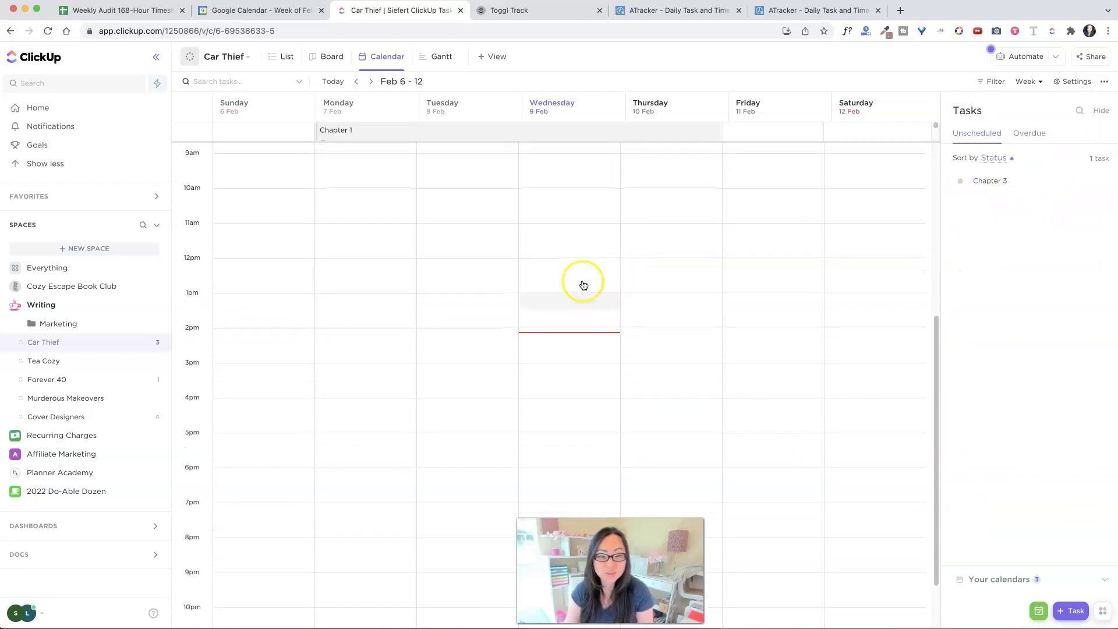
pyautogui.click(49, 31)
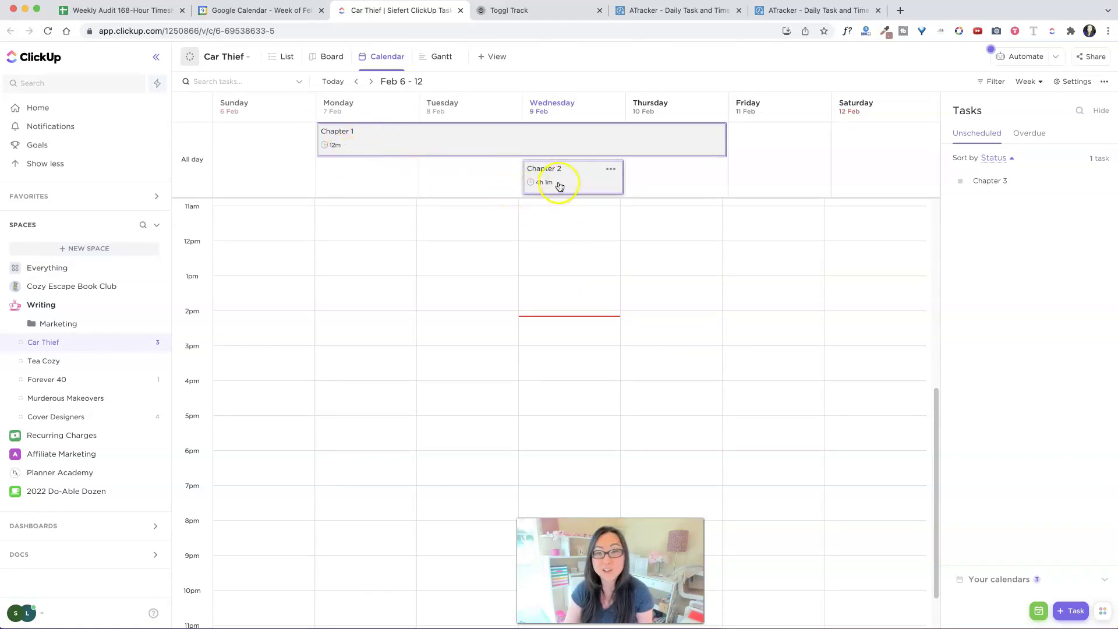
# Step: Set the unscheduled Chapter 3's start date to Monday Feb 7
pyautogui.click(1005, 183)
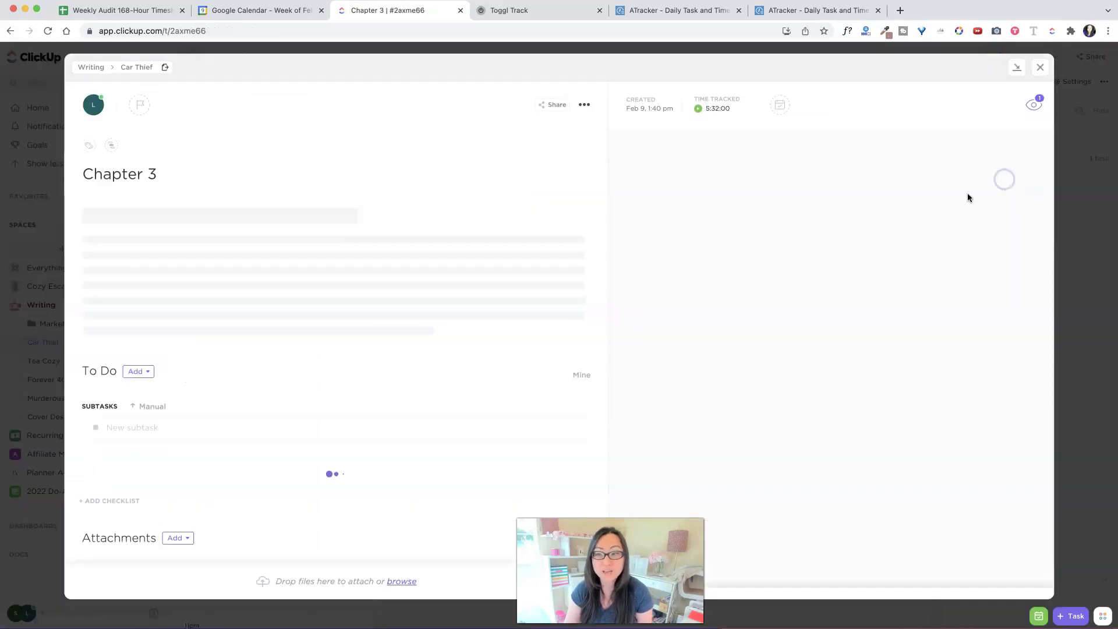
pyautogui.click(780, 107)
pyautogui.click(808, 133)
pyautogui.click(883, 212)
pyautogui.click(964, 293)
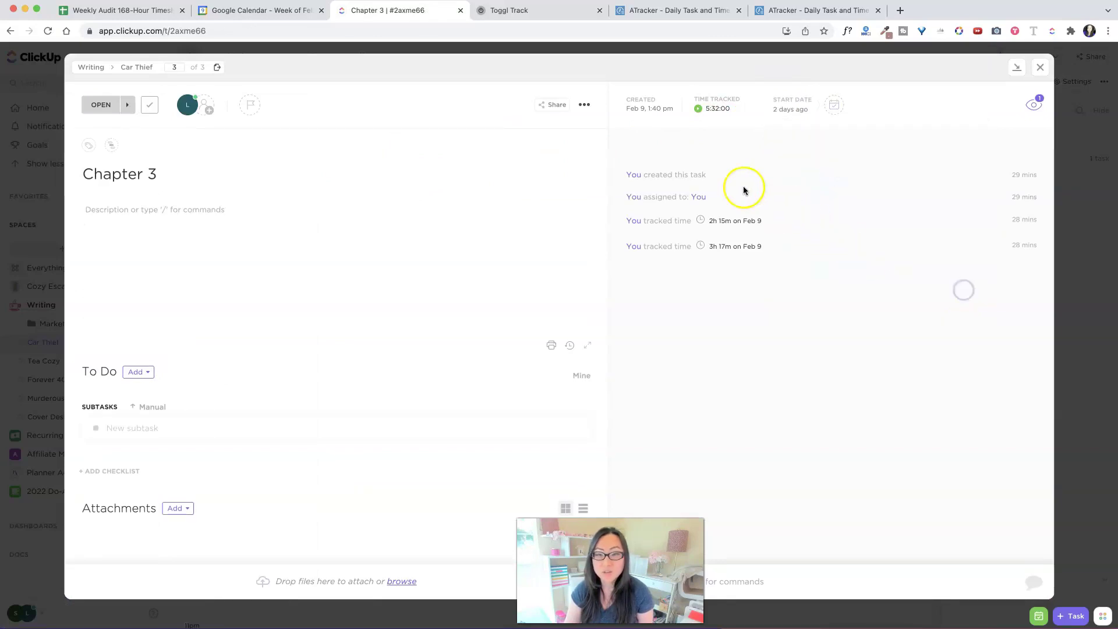
pyautogui.click(1040, 67)
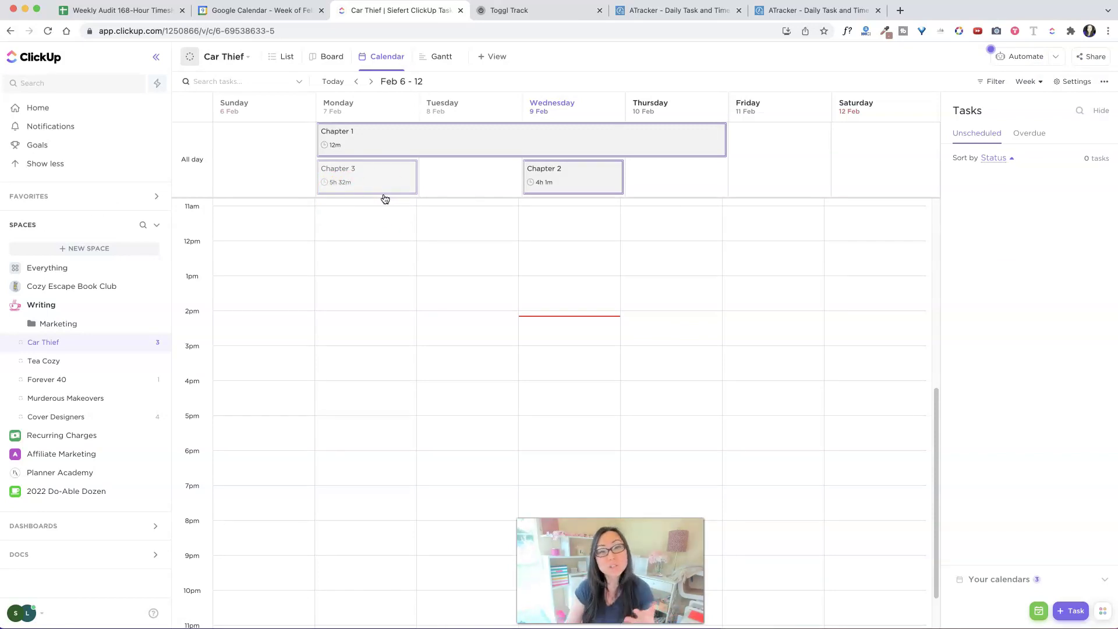
# Step: Switch to the Toggl Track timer page in the browser
pyautogui.click(537, 15)
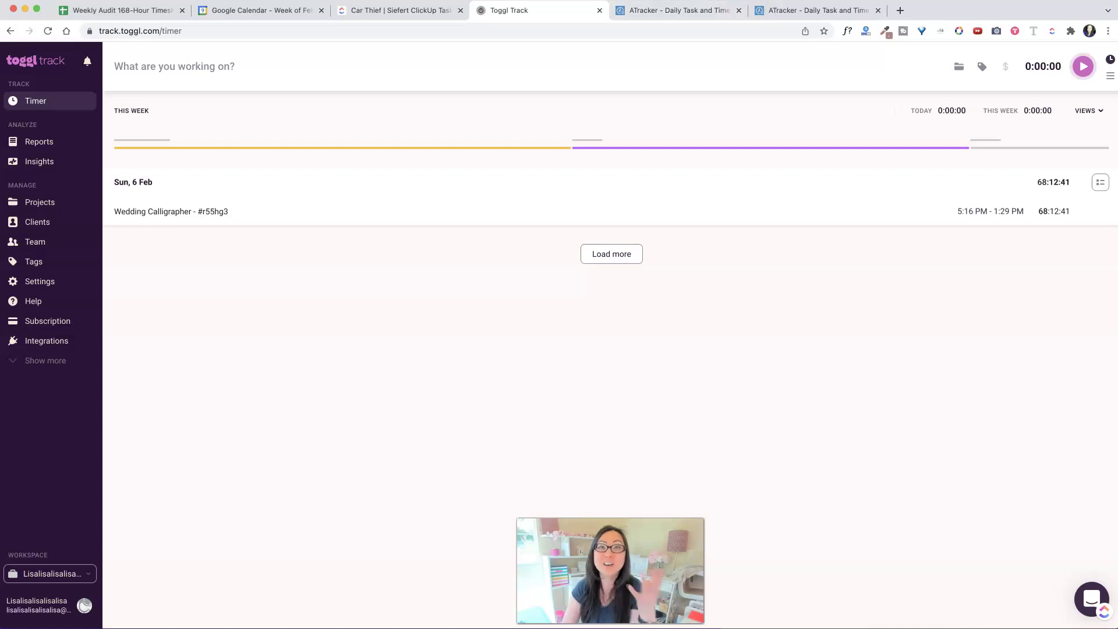
# Step: Review the ATracker pricing page against the homepage tab, then bring up the web dashboard's Feb 9 pie chart
pyautogui.click(717, 12)
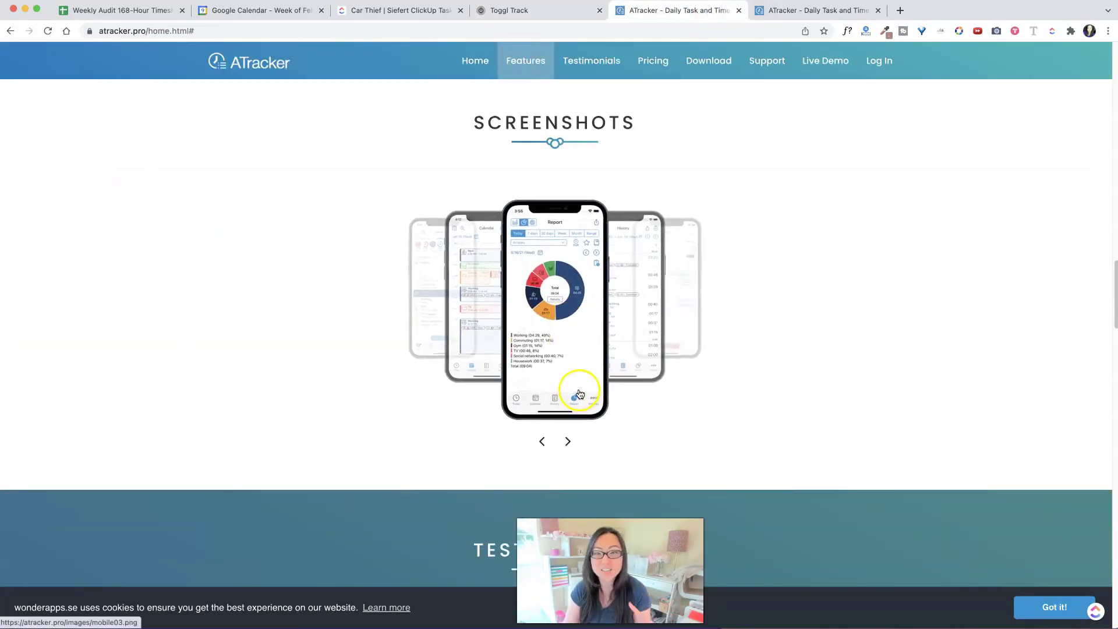
pyautogui.click(653, 61)
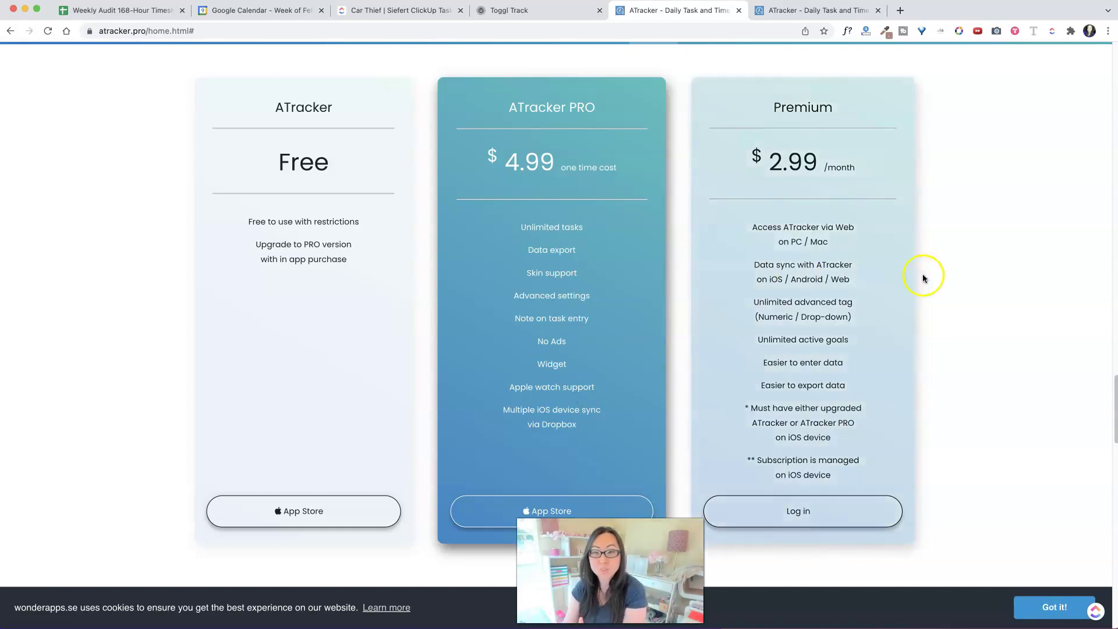
pyautogui.click(824, 10)
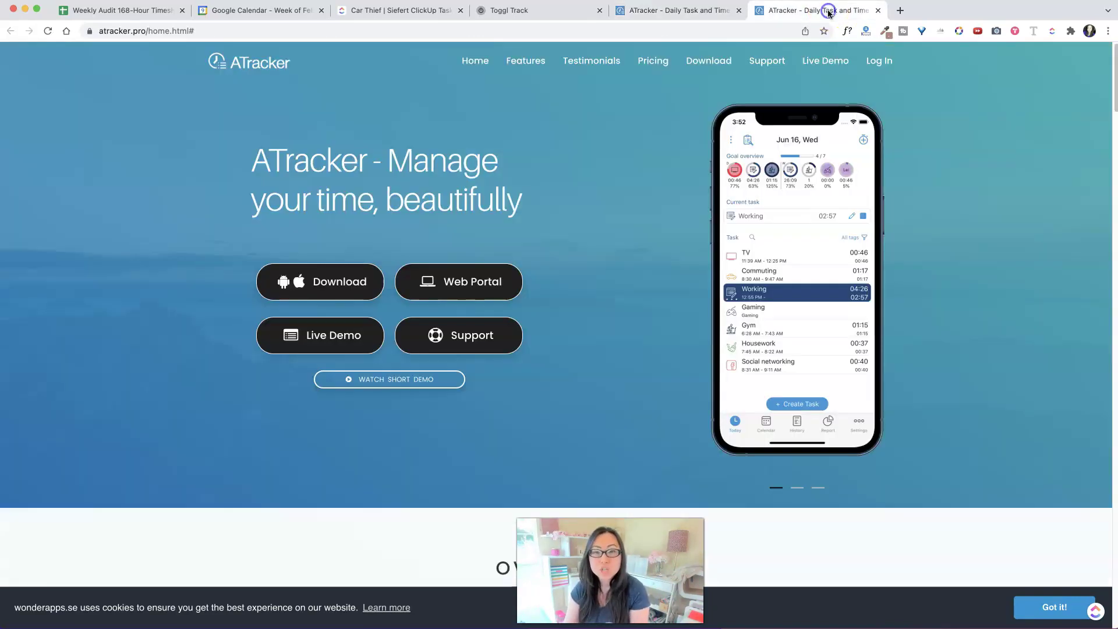
pyautogui.click(685, 12)
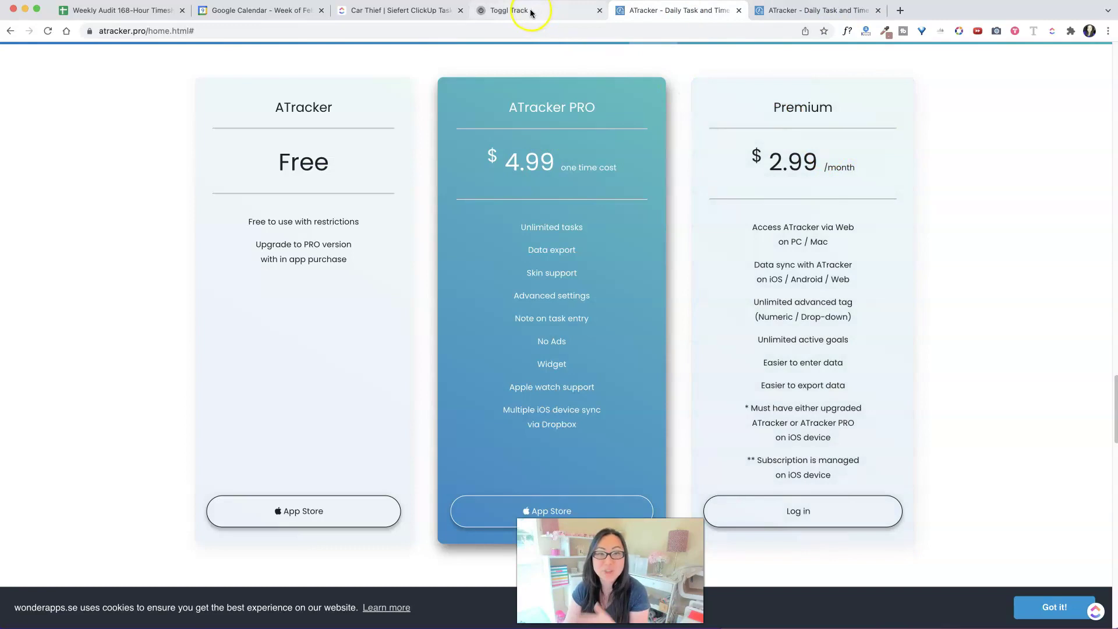
pyautogui.scroll(5, 648, 165)
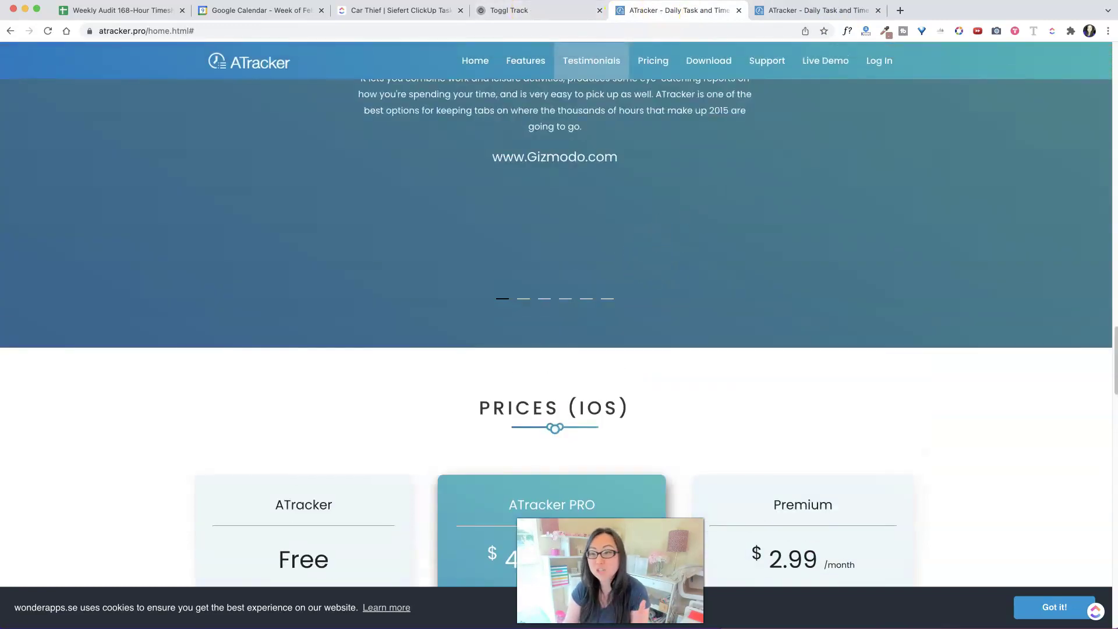
pyautogui.press('super+Tab')
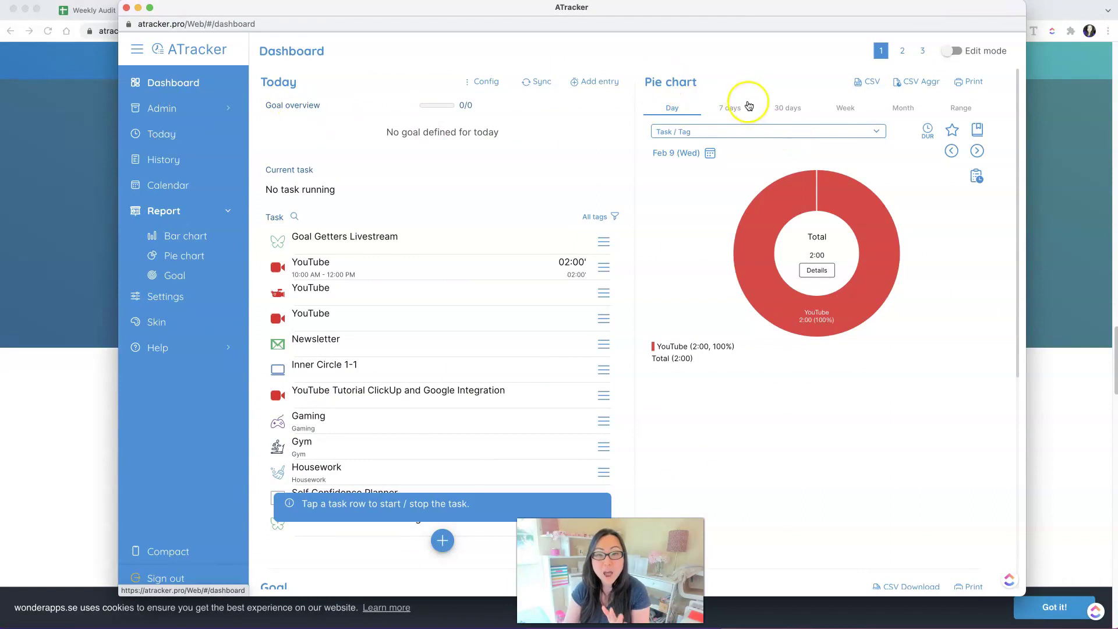
# Step: Inspect the monthly Newsletter and Inner Circle 1-1 slices, then show the 7-day pie chart (28:29 total)
pyautogui.click(902, 108)
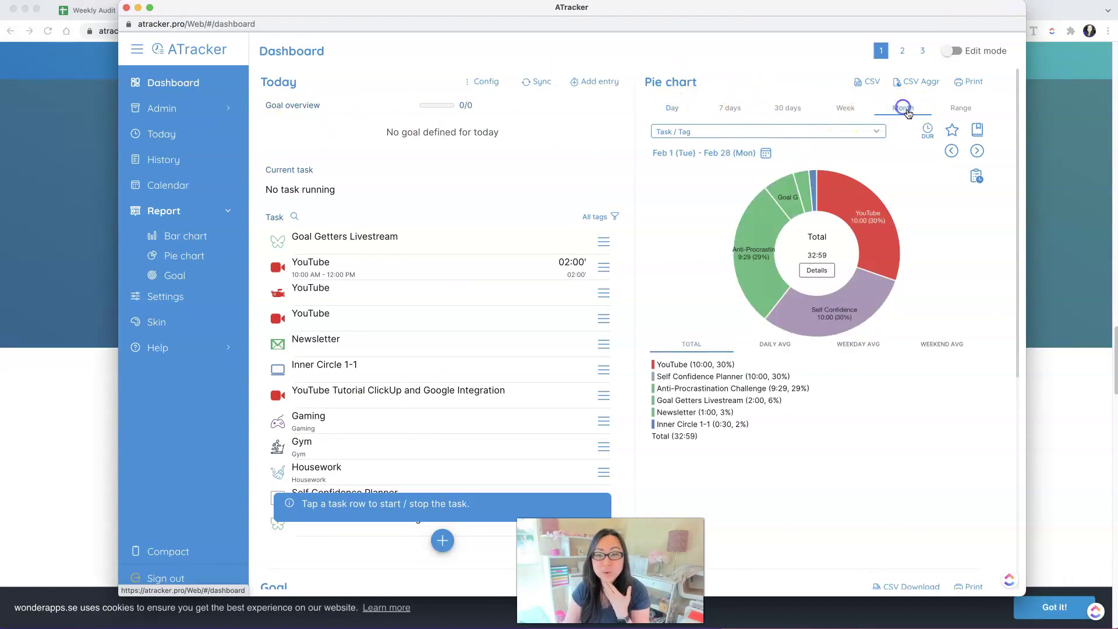
pyautogui.click(808, 185)
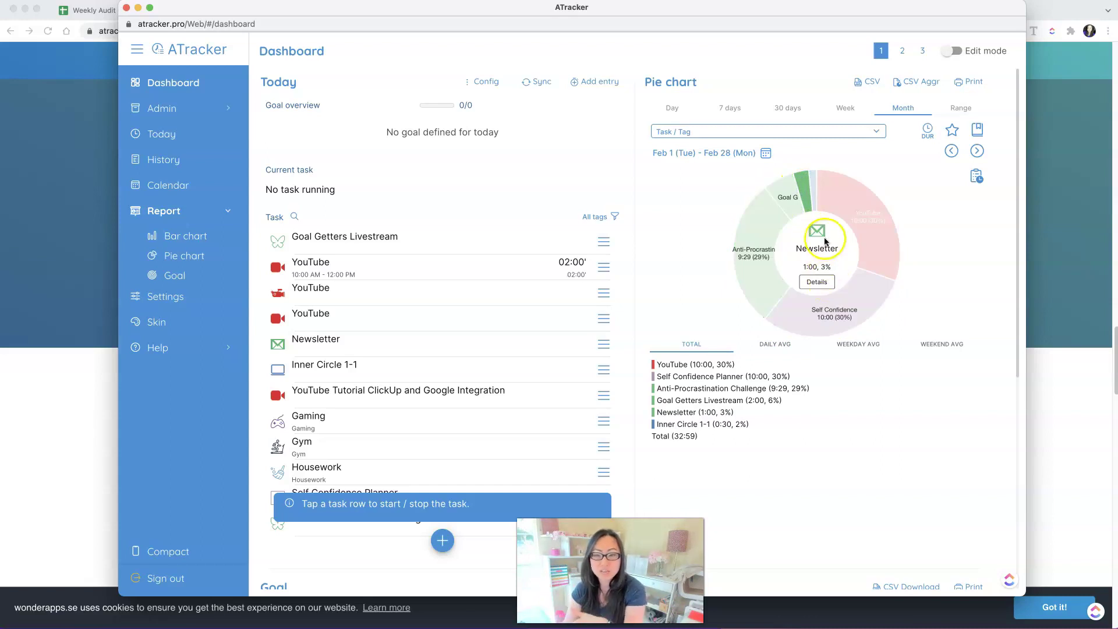
pyautogui.click(814, 183)
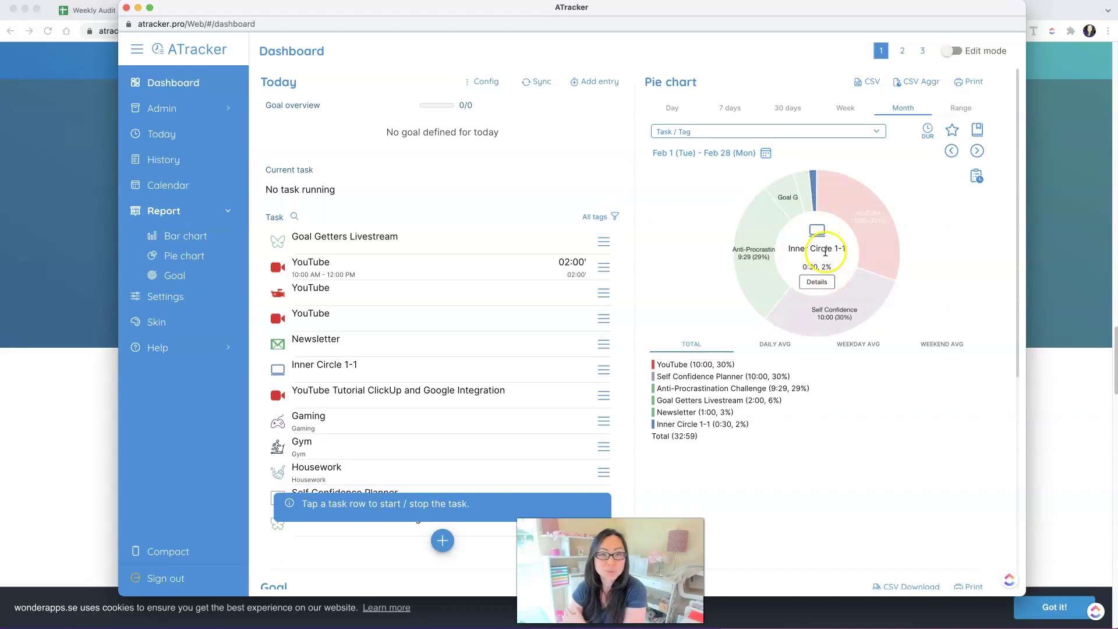
pyautogui.click(731, 109)
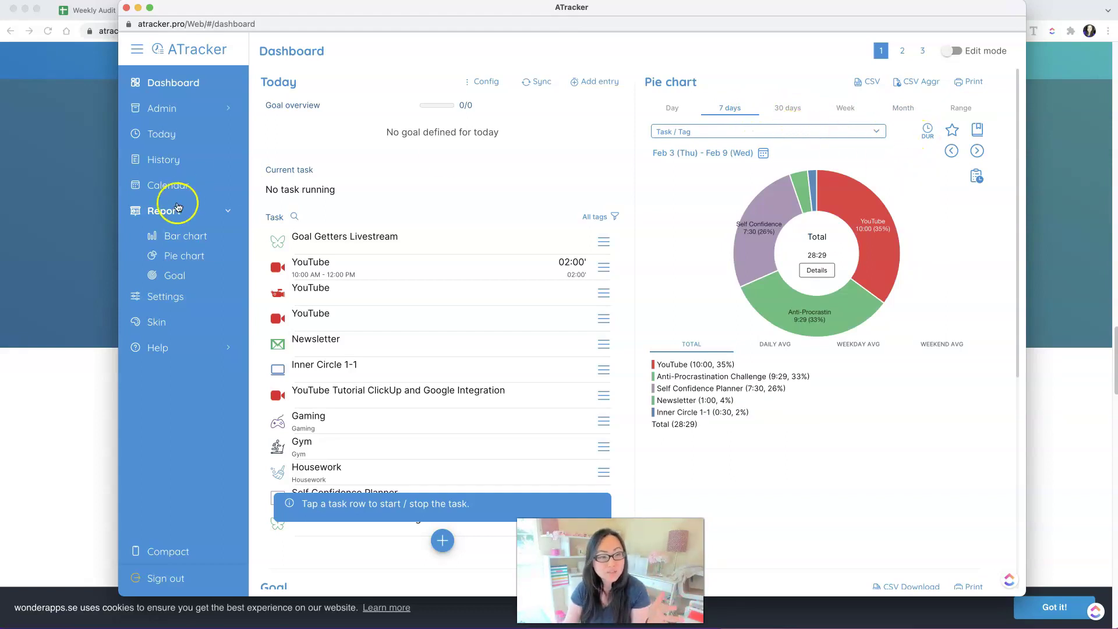
# Step: Open the Bar chart report grouped by month
pyautogui.click(173, 256)
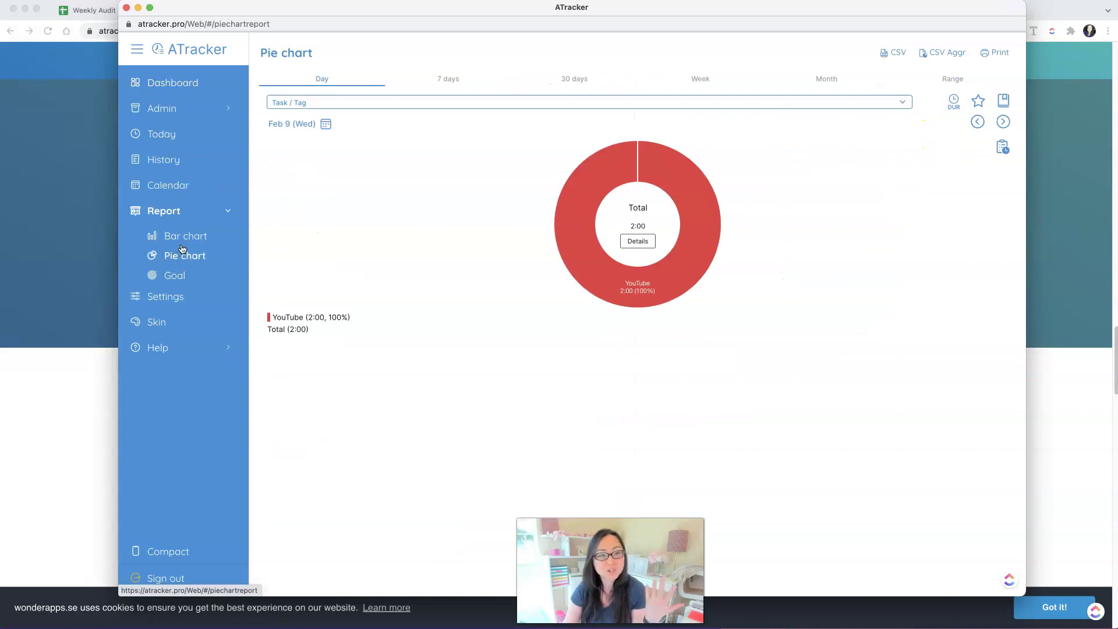
pyautogui.click(186, 235)
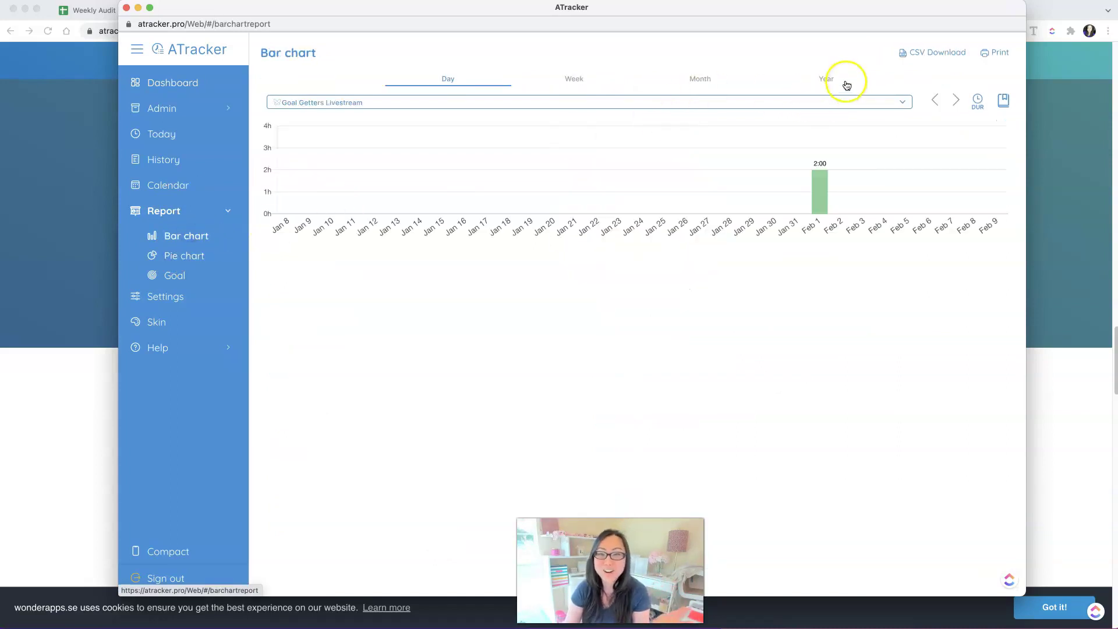
pyautogui.click(705, 80)
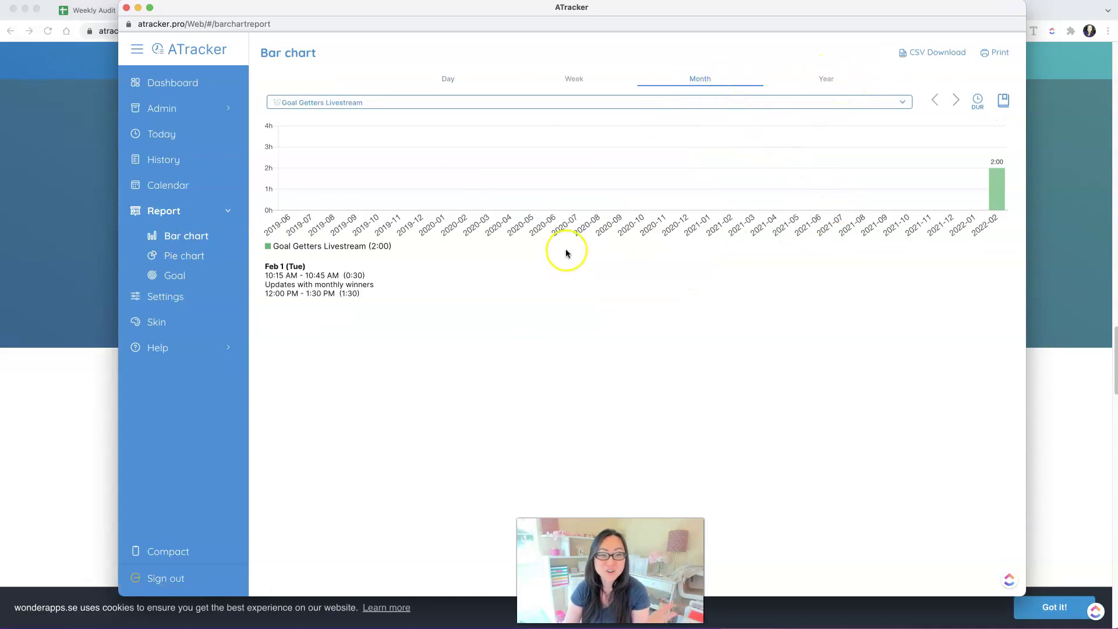
# Step: Add YouTube, Newsletter, Inner Circle 1-1, Self Confidence Planner and Anti-Procrastination Challenge to the charted tasks
pyautogui.click(438, 102)
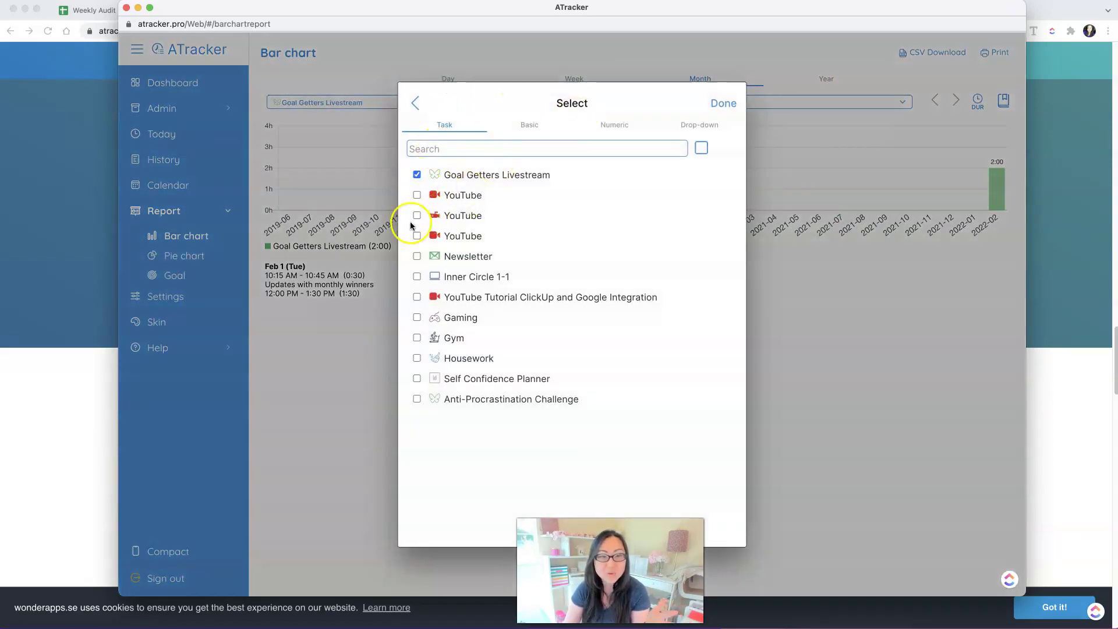
pyautogui.click(417, 195)
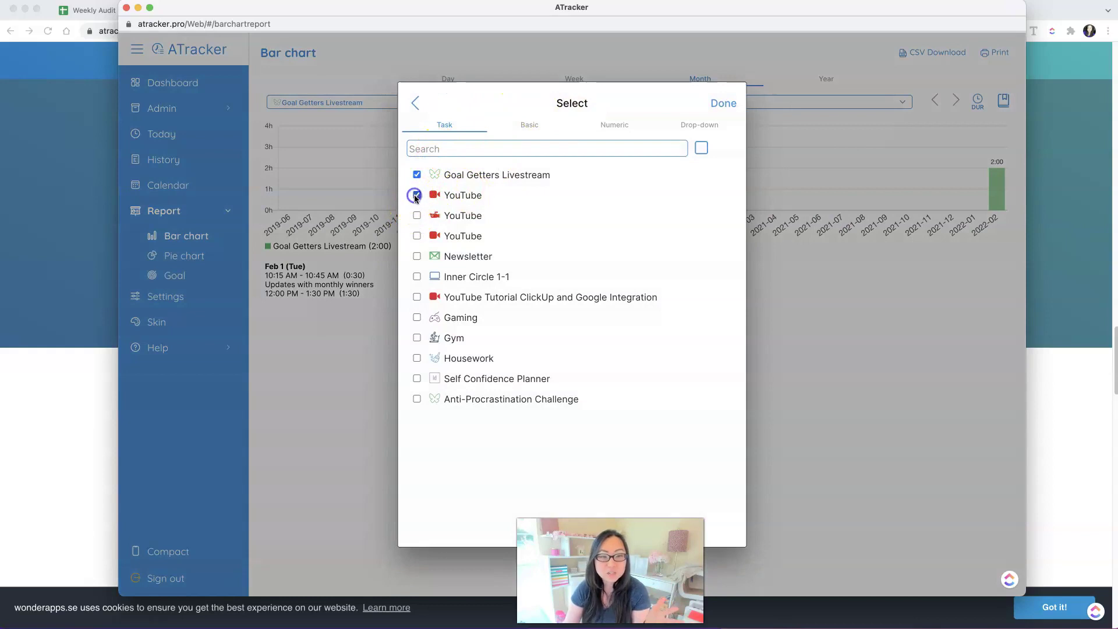
pyautogui.click(416, 257)
pyautogui.click(417, 277)
pyautogui.click(416, 379)
pyautogui.click(416, 398)
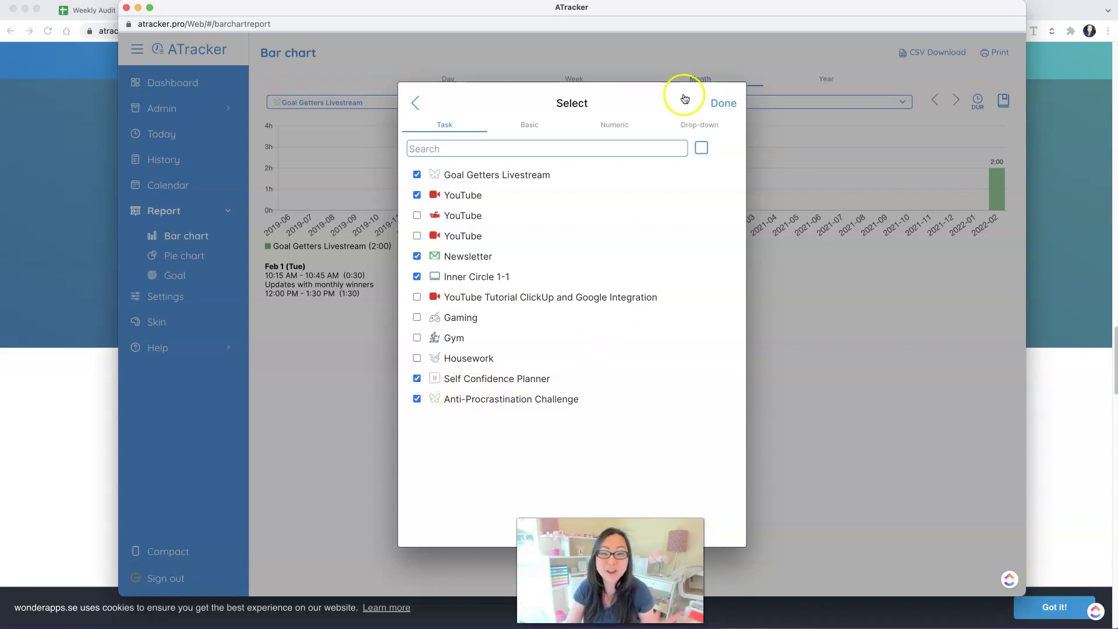
pyautogui.click(723, 104)
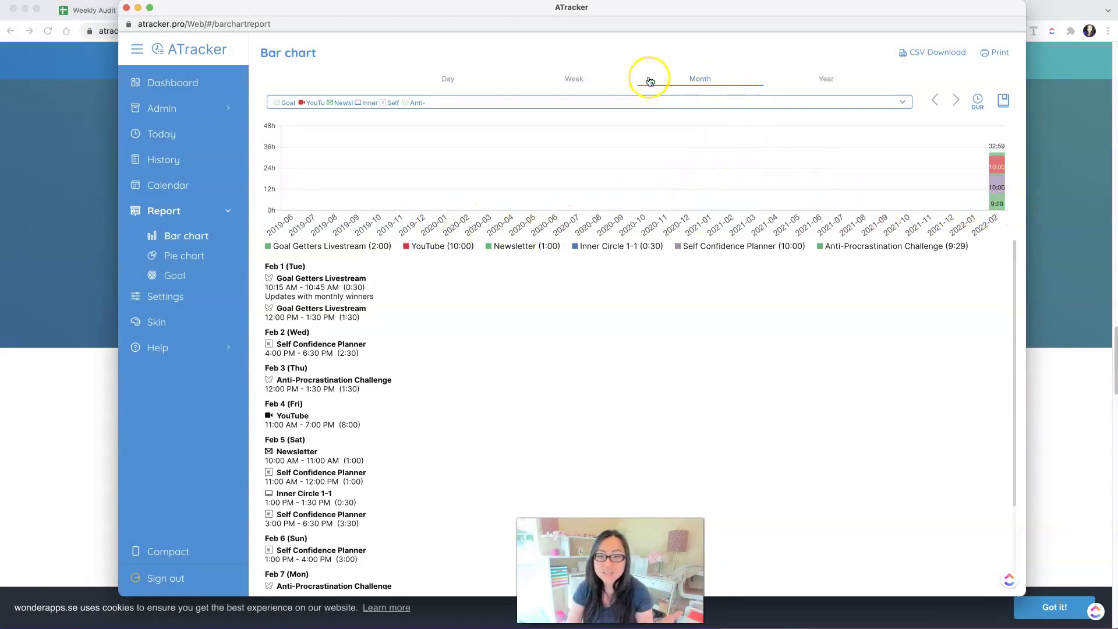
# Step: Regroup the bar chart by week, then by day, and read a daily bar's total
pyautogui.click(581, 81)
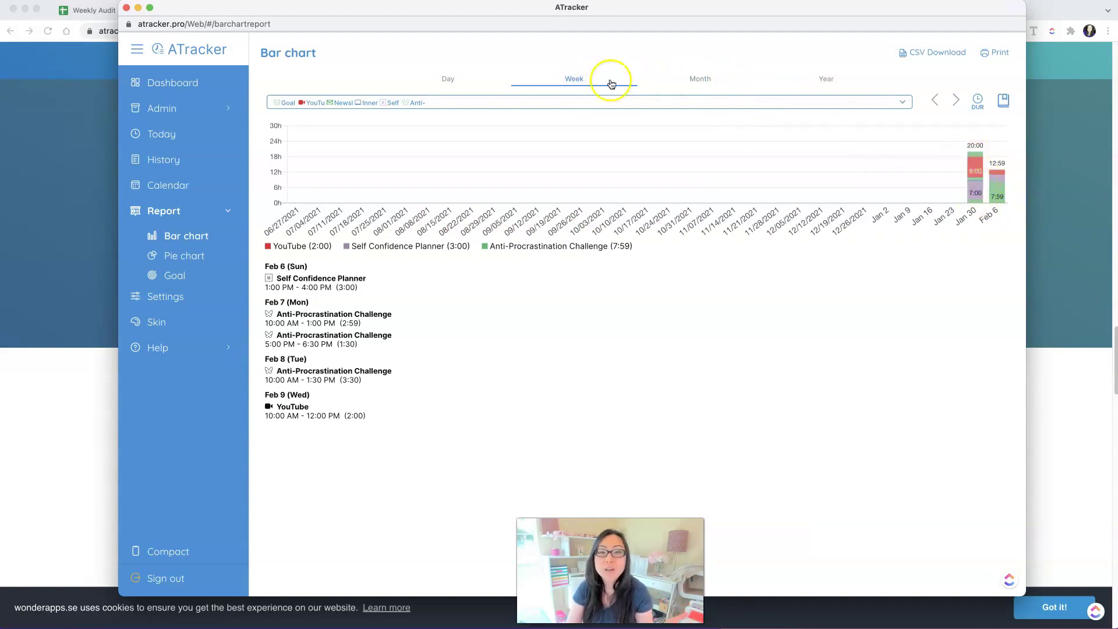
pyautogui.click(449, 77)
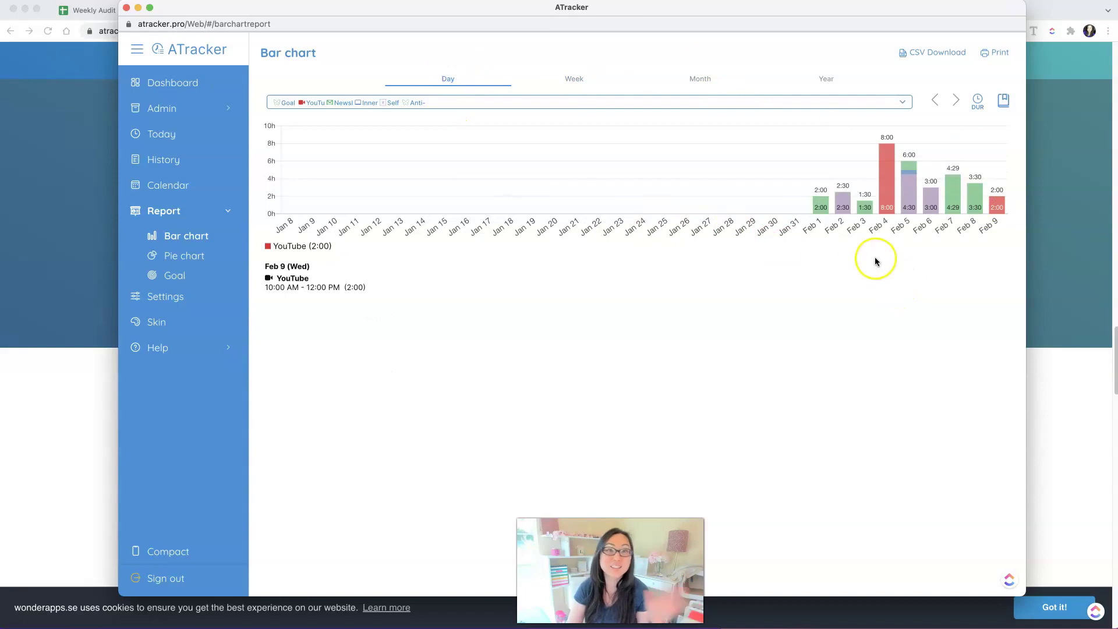
pyautogui.moveTo(815, 213)
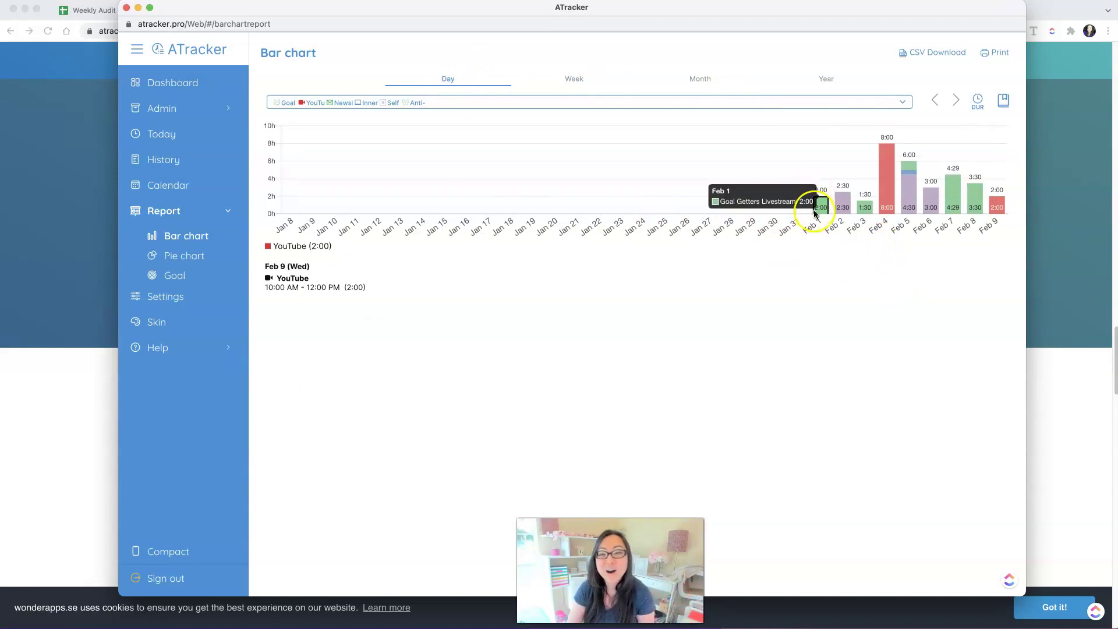